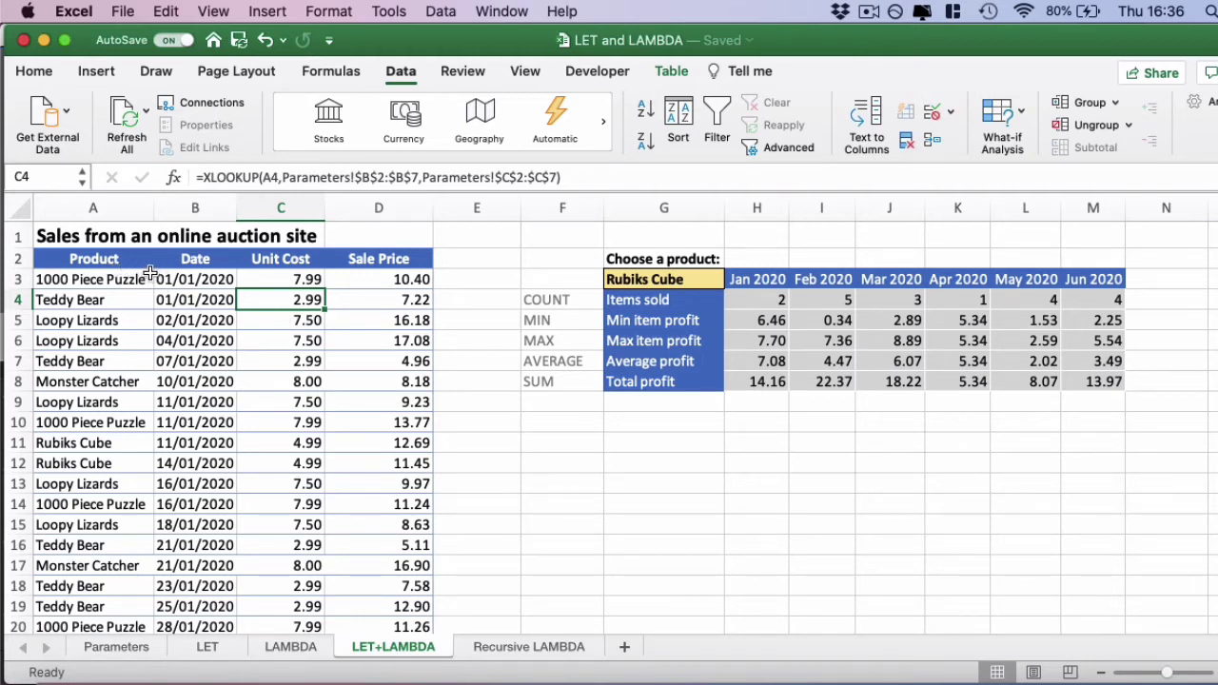
# Review the sales data's first product and the January 2020 cells for items sold and minimum, maximum, average and total profit
pyautogui.click(118, 281)
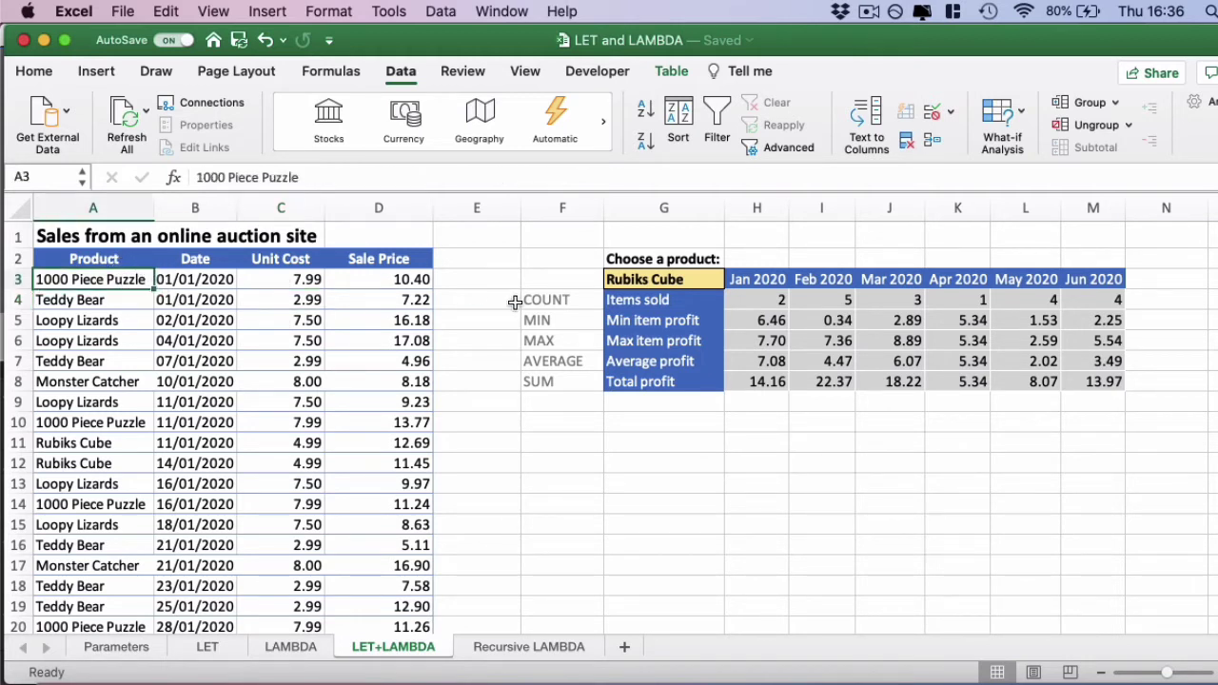
pyautogui.click(771, 321)
pyautogui.click(772, 299)
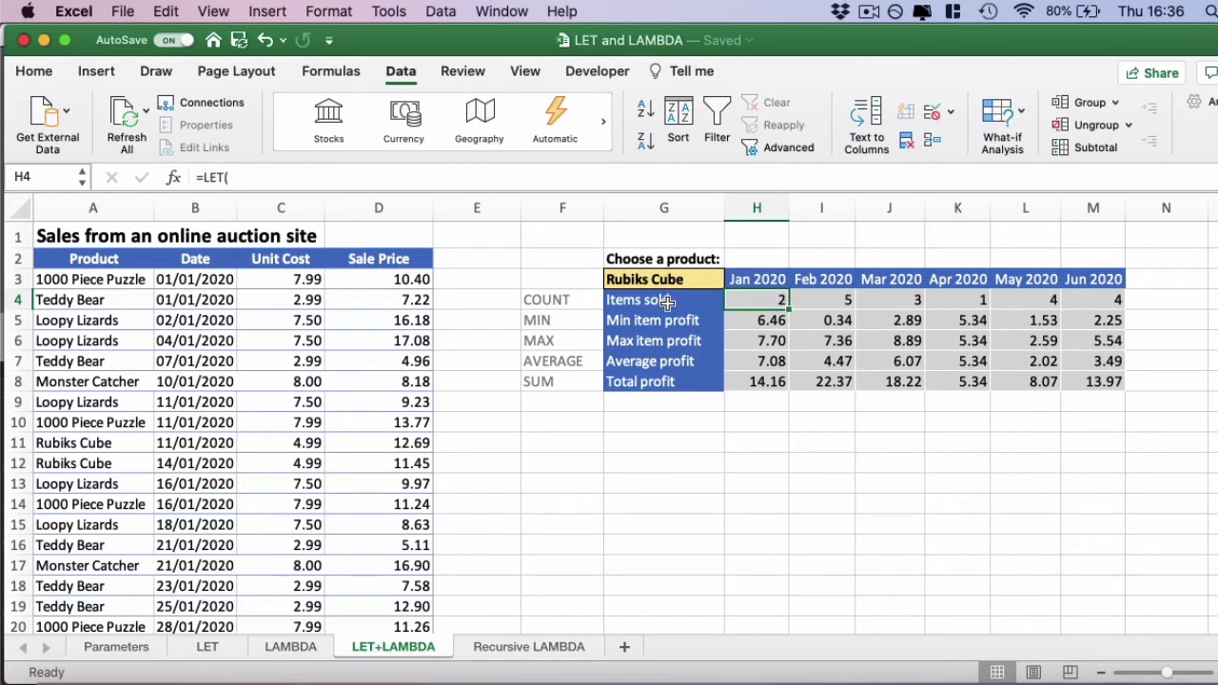
pyautogui.click(765, 323)
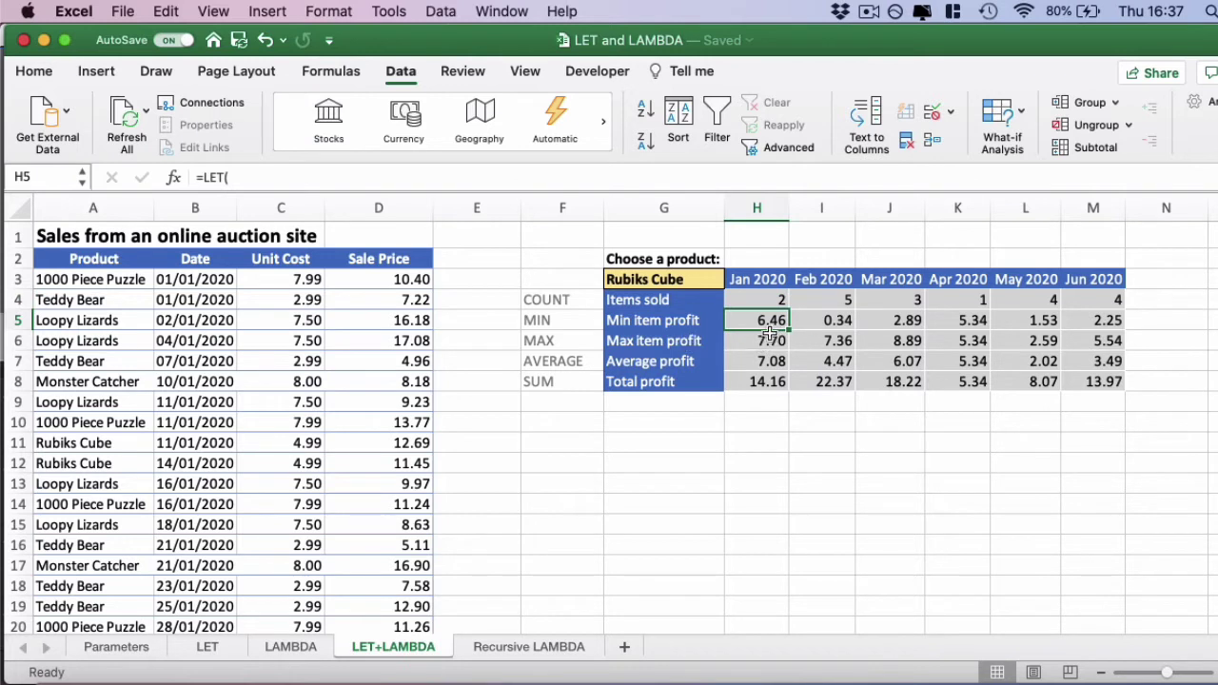
pyautogui.click(775, 342)
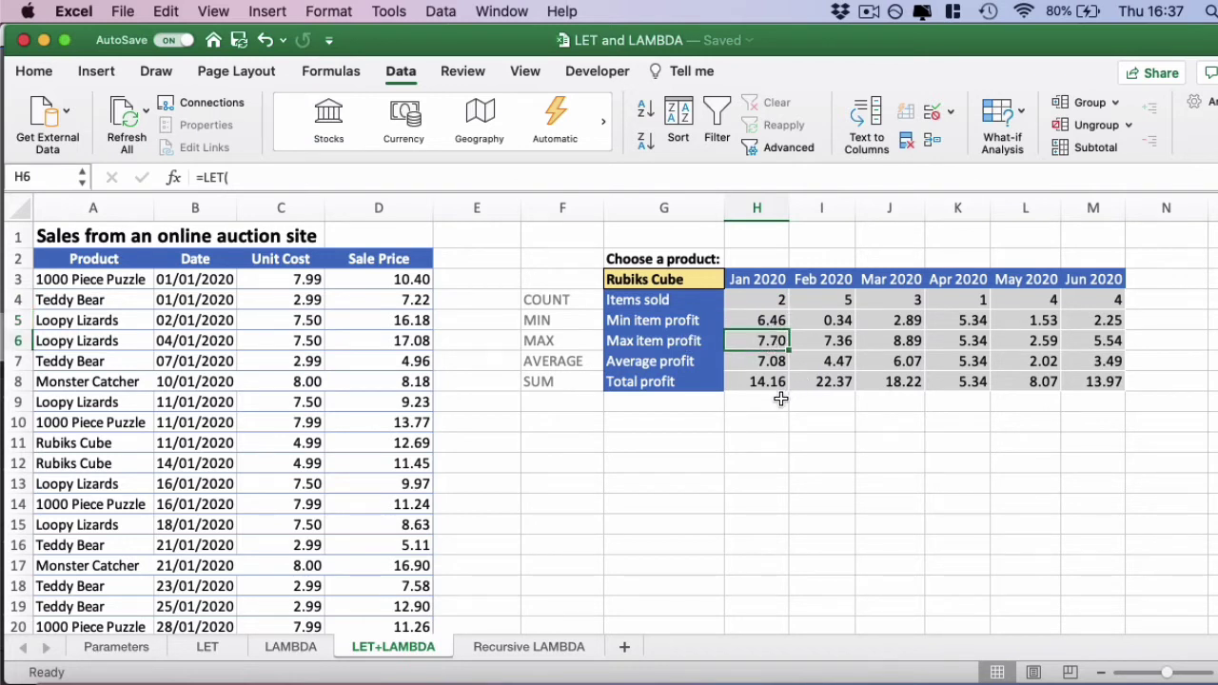
pyautogui.click(761, 363)
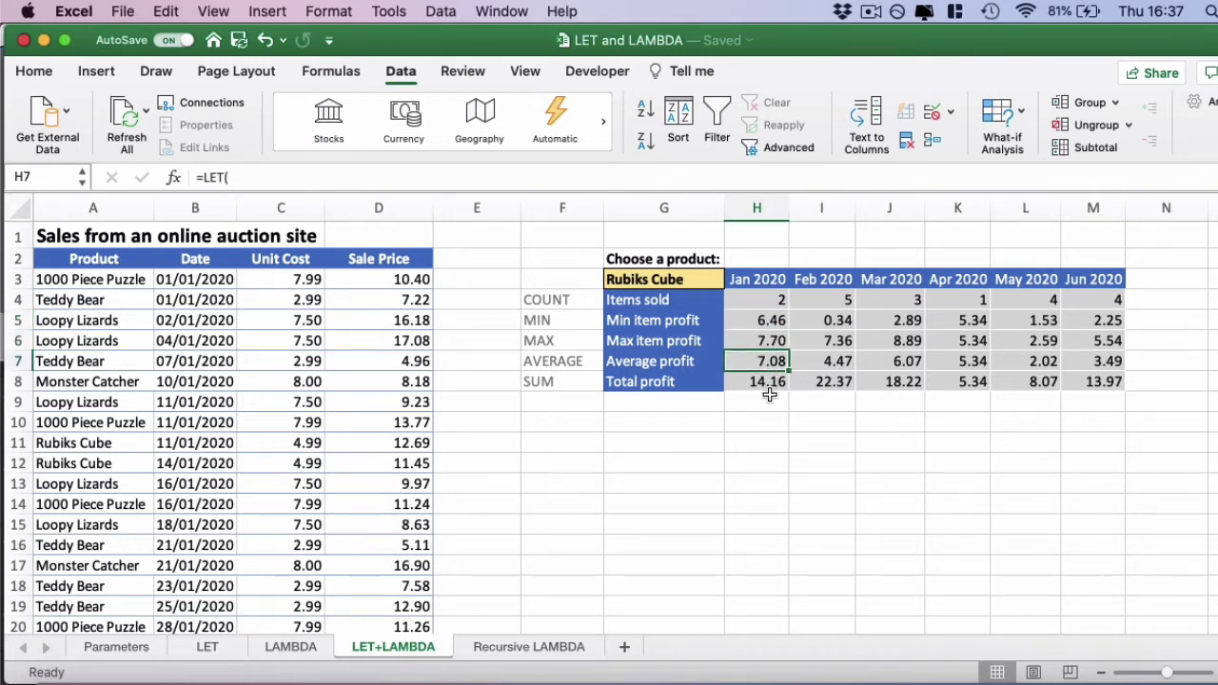
pyautogui.click(767, 381)
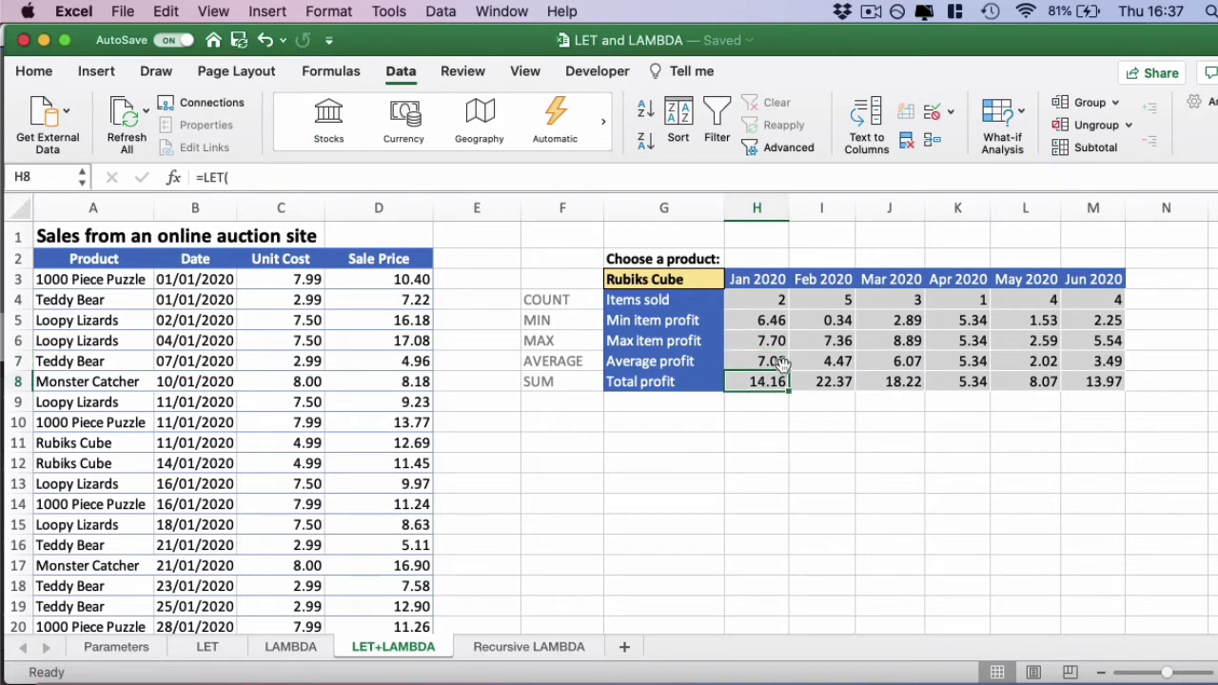
# Expand the formula bar for cell H4 and collapse the ribbon to make room for the whole LET formula
pyautogui.click(767, 300)
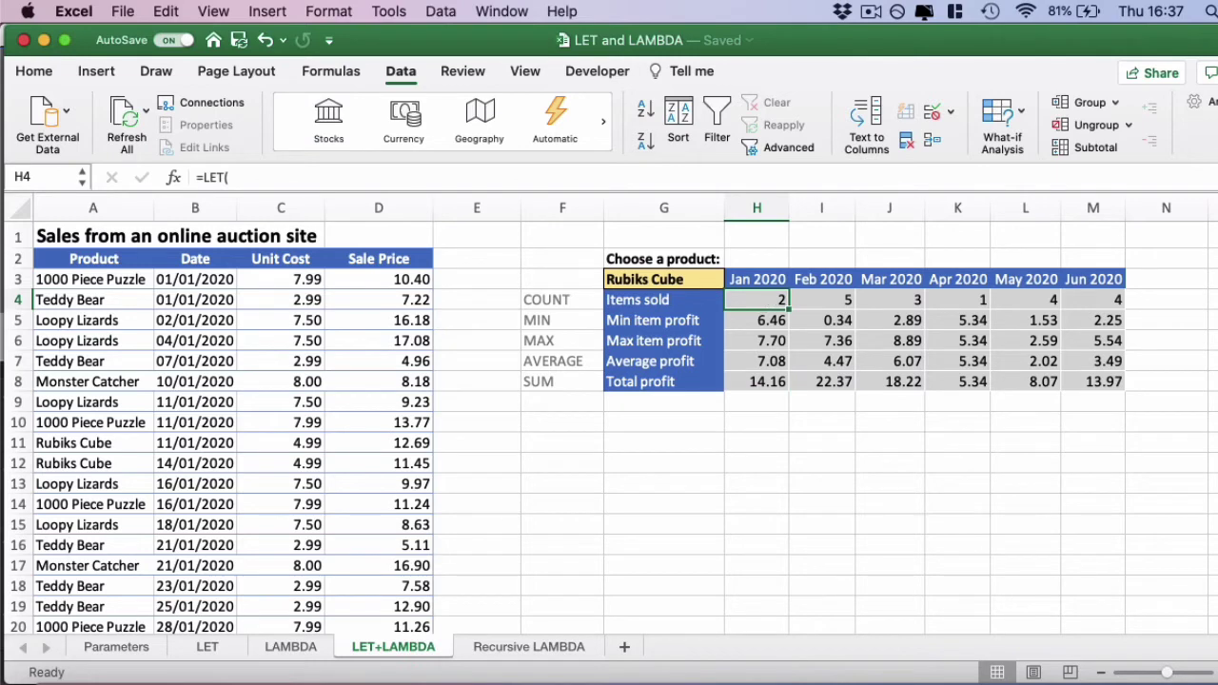
pyautogui.hotkey('ctrl', 'shift', 'u')
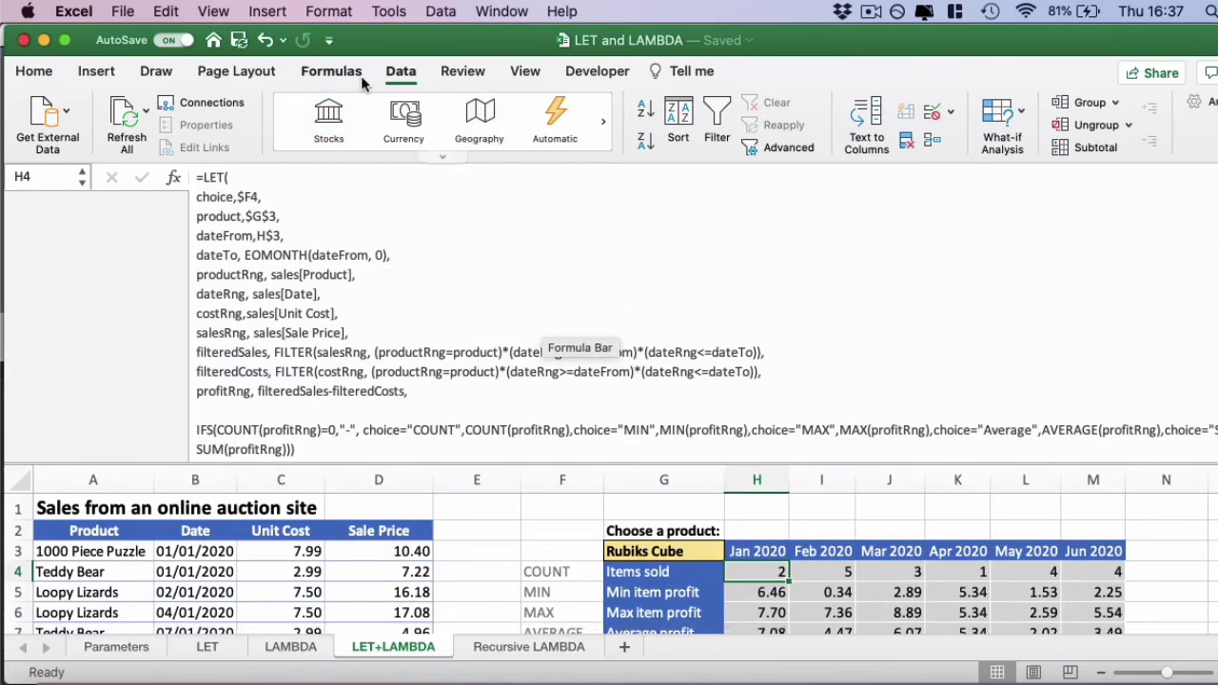
pyautogui.click(405, 80)
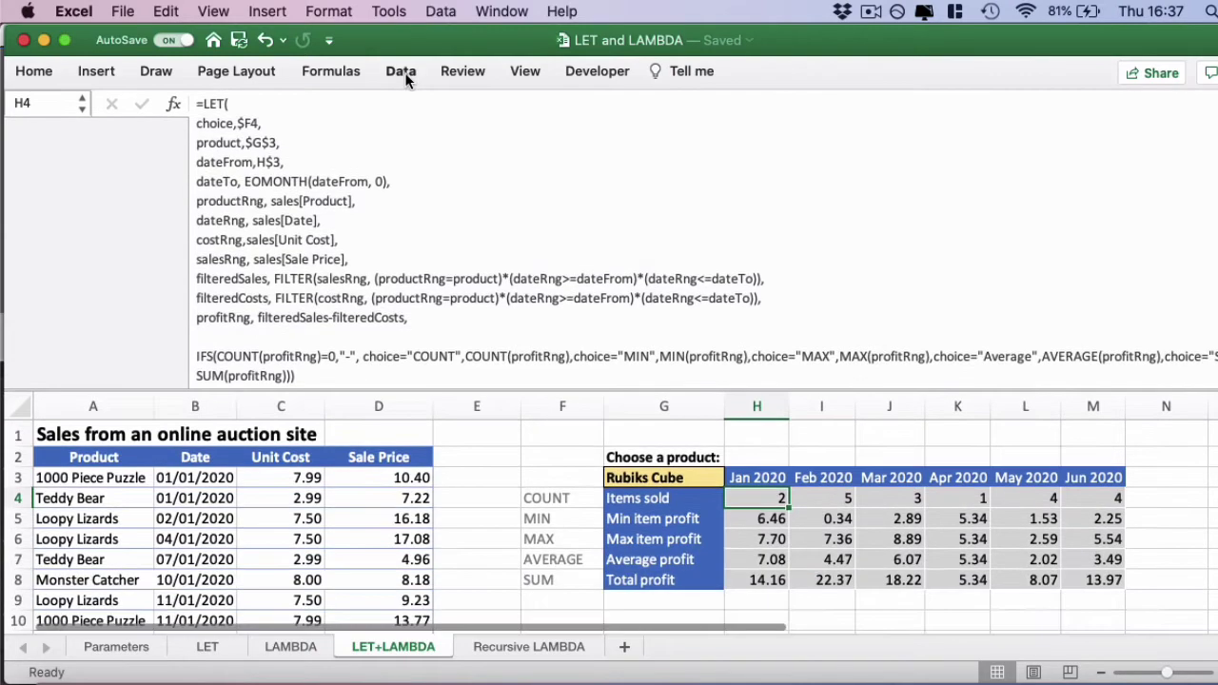
# Examine the two parts of H4's LET formula: the block of variable definitions and the closing IFS calculation
pyautogui.click(238, 124)
pyautogui.click(291, 149)
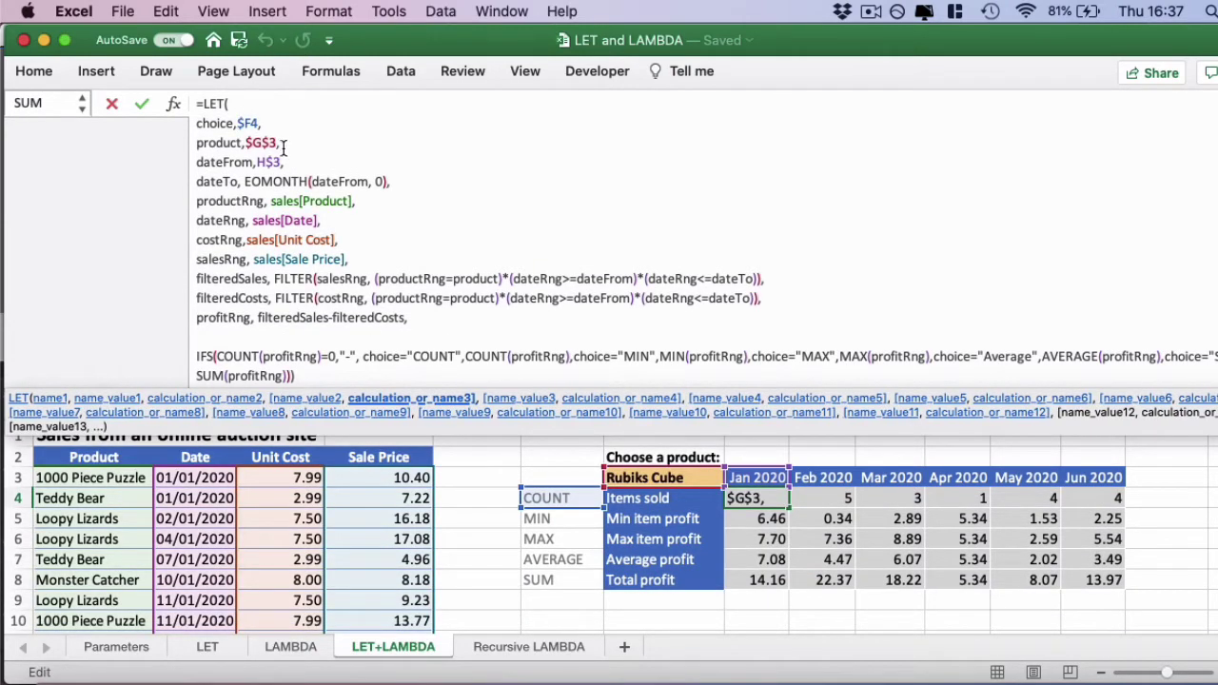
pyautogui.moveTo(416, 320); pyautogui.dragTo(159, 125)
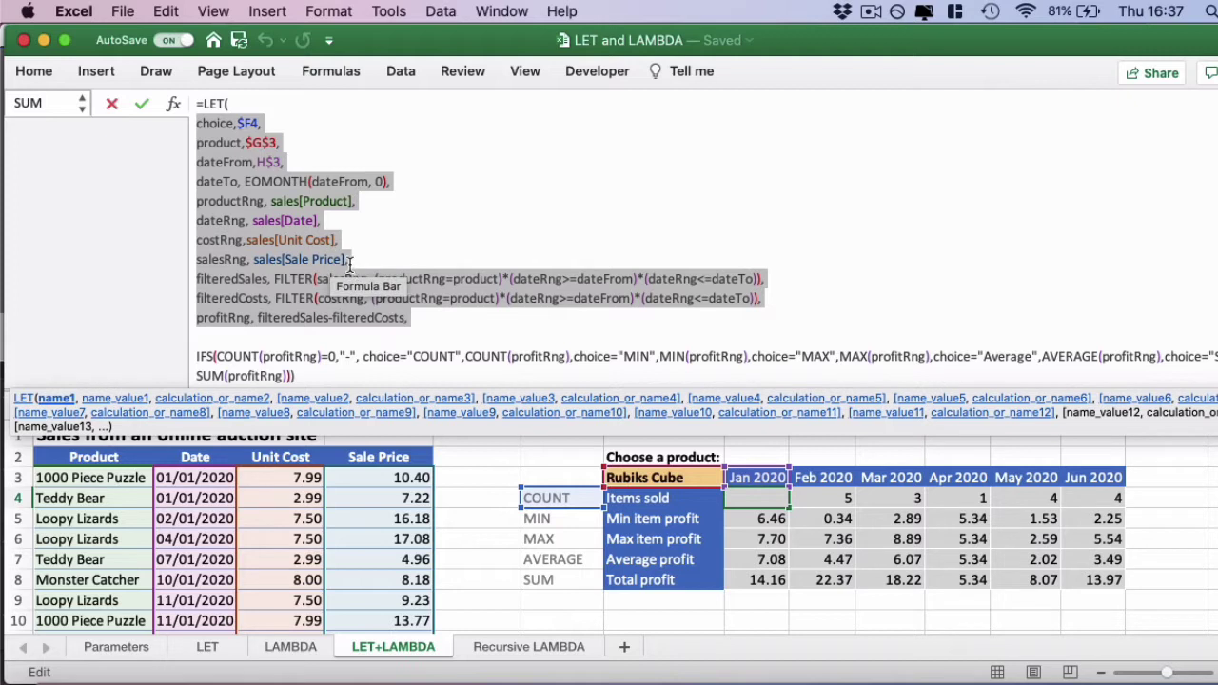
pyautogui.click(425, 321)
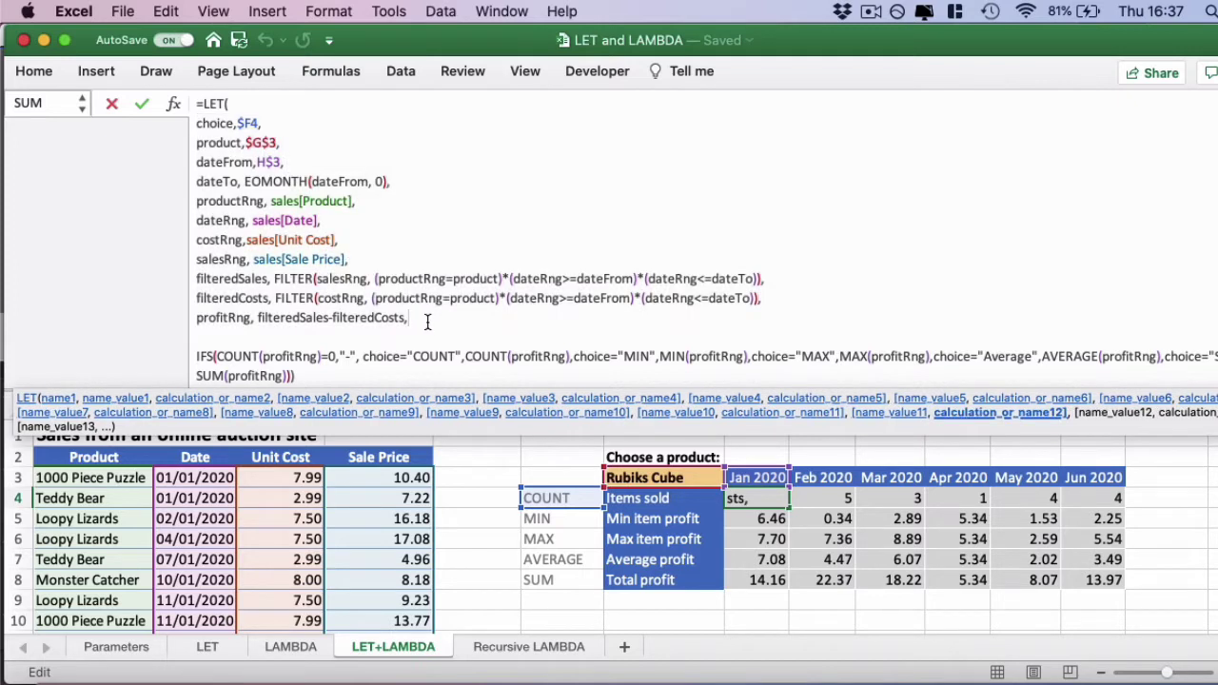
pyautogui.moveTo(408, 317); pyautogui.dragTo(196, 123)
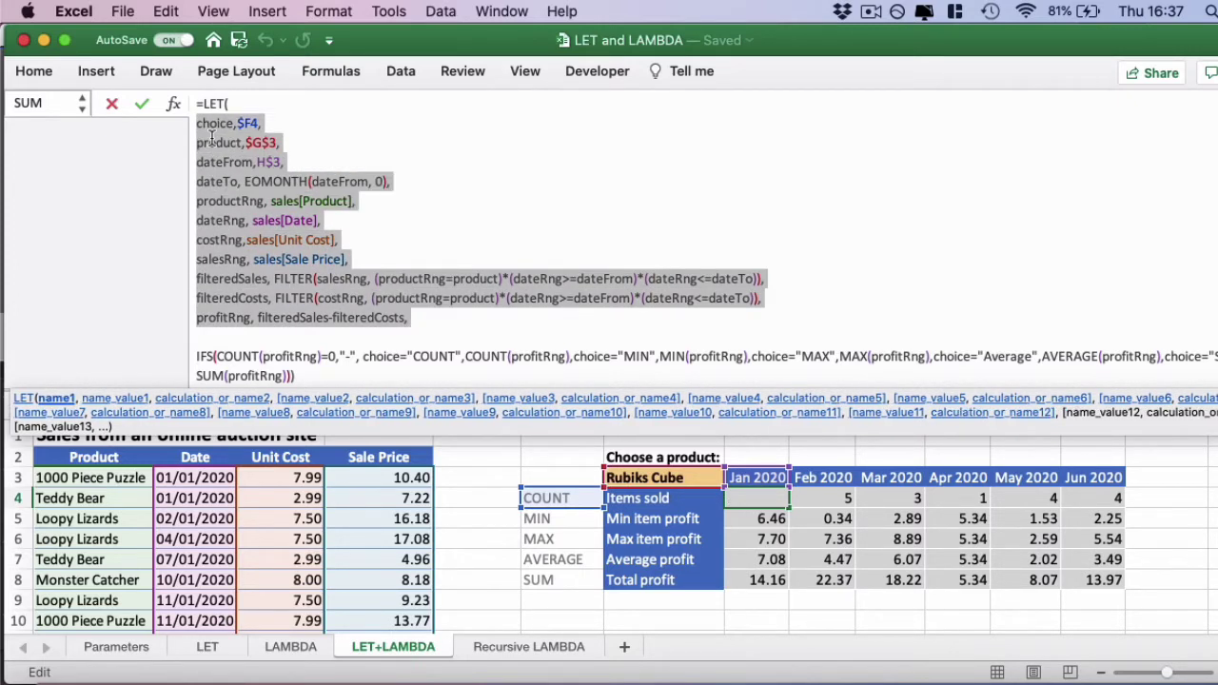
pyautogui.click(425, 324)
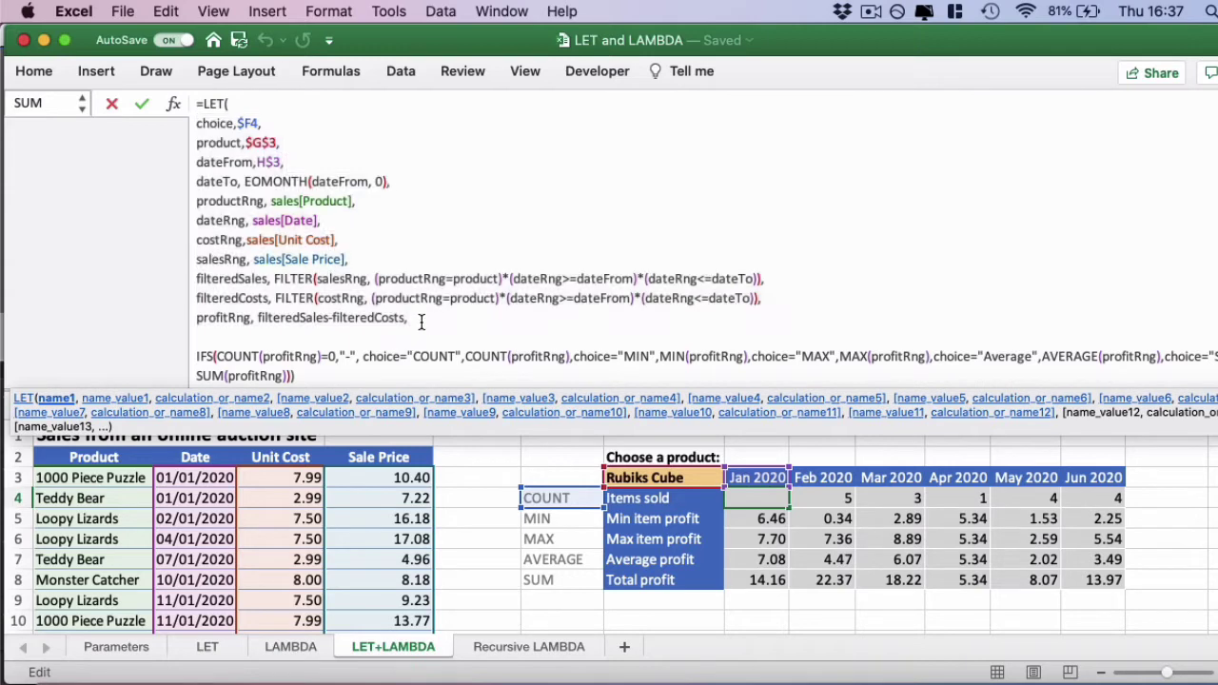
pyautogui.moveTo(294, 376); pyautogui.dragTo(177, 354)
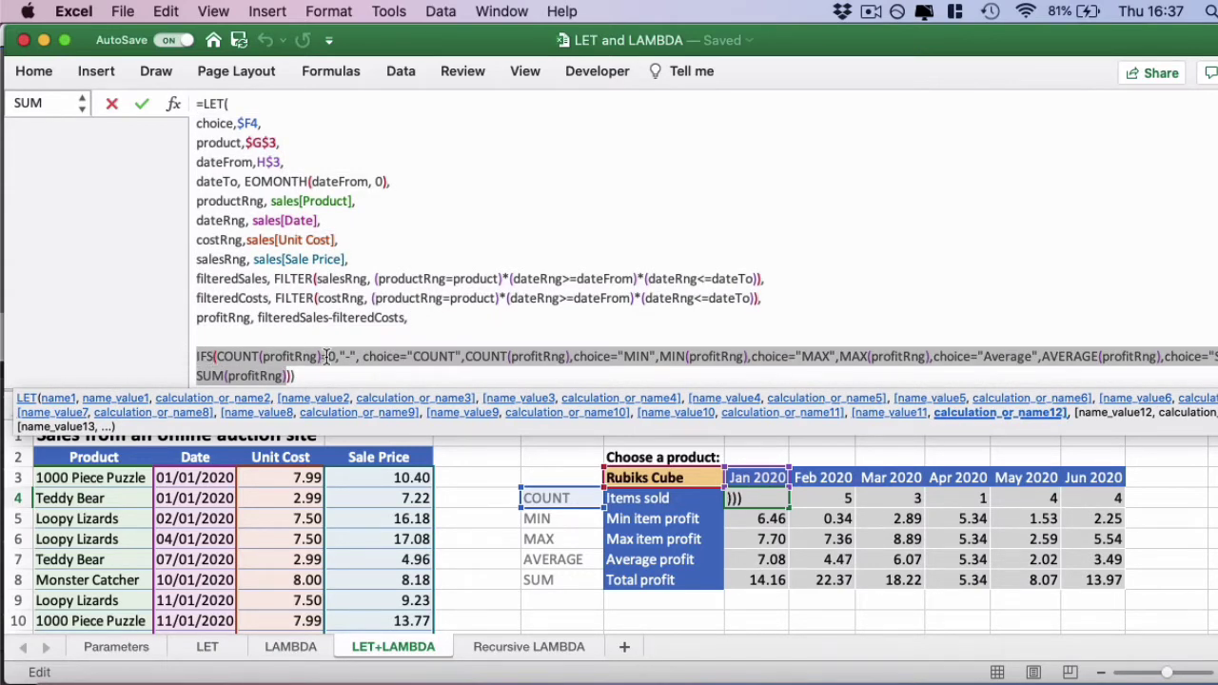
pyautogui.click(407, 318)
pyautogui.moveTo(410, 318); pyautogui.dragTo(167, 117)
# Examine the choice, product, dateFrom and dateTo definitions in the LET formula, including the EOMONTH expression
pyautogui.click(305, 122)
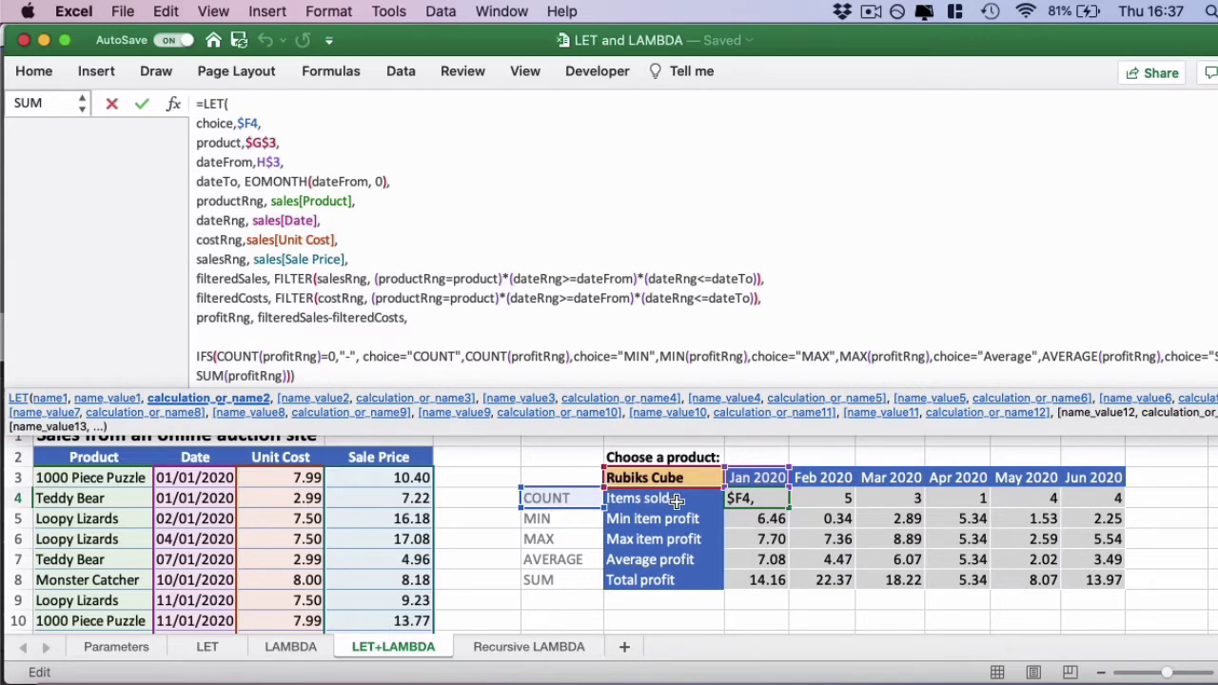
pyautogui.click(281, 143)
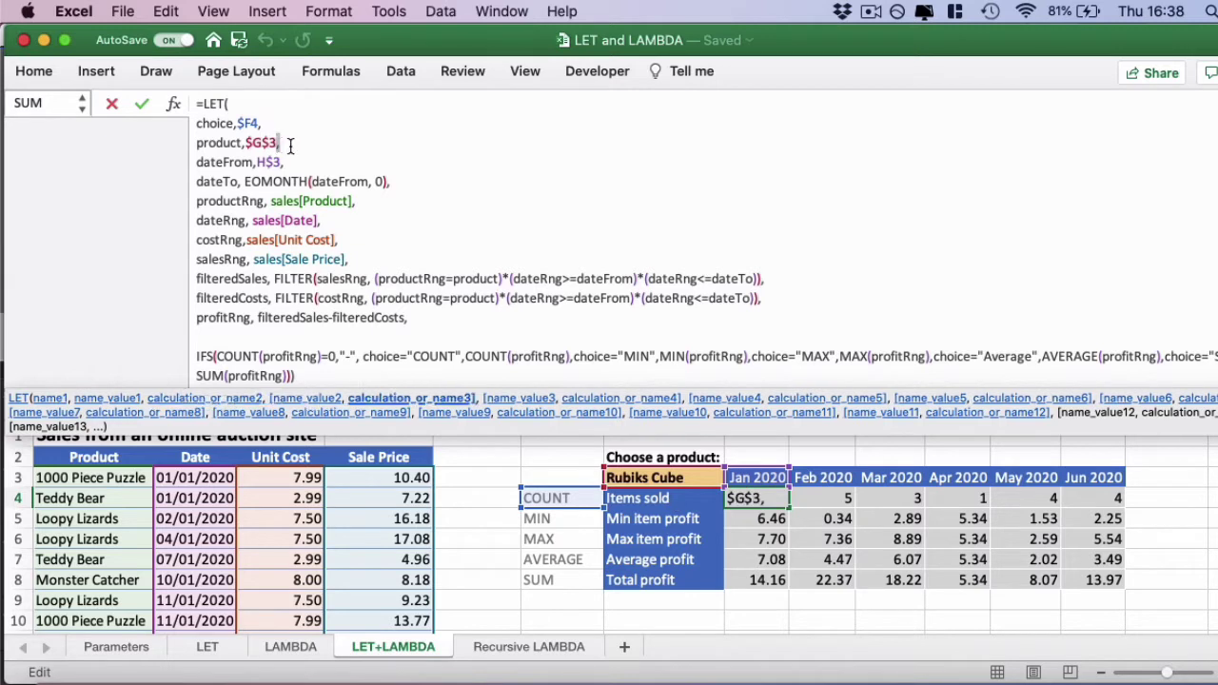
pyautogui.moveTo(296, 143); pyautogui.dragTo(217, 142)
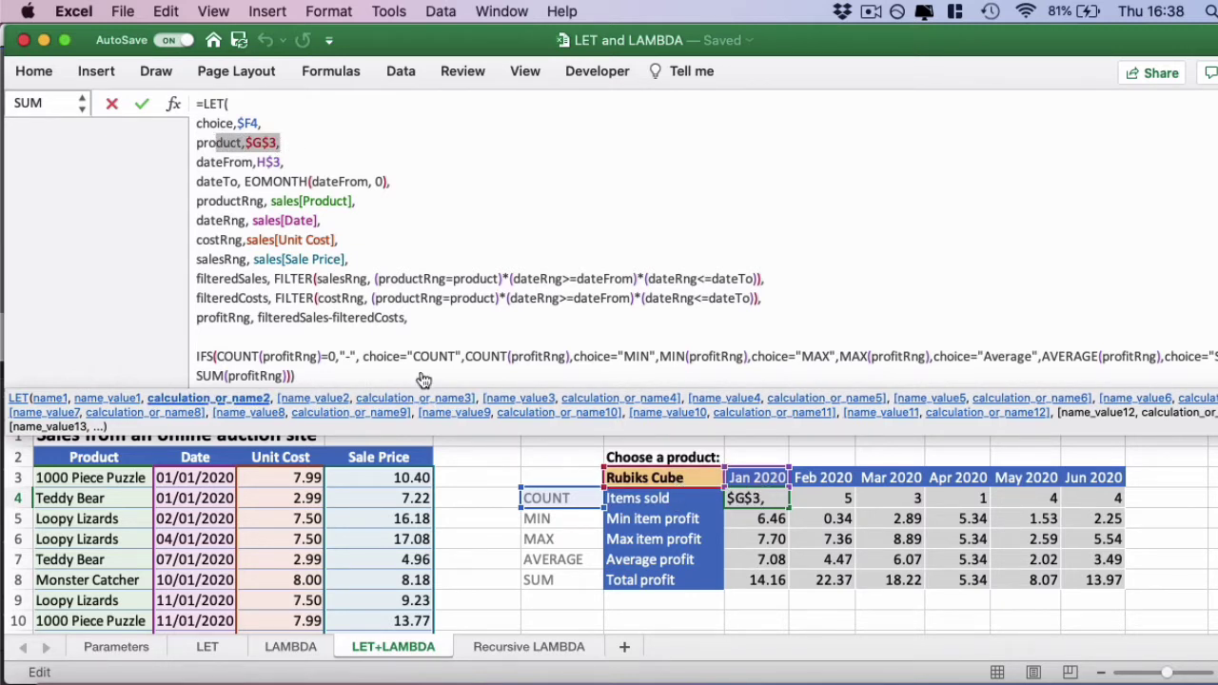
pyautogui.click(293, 161)
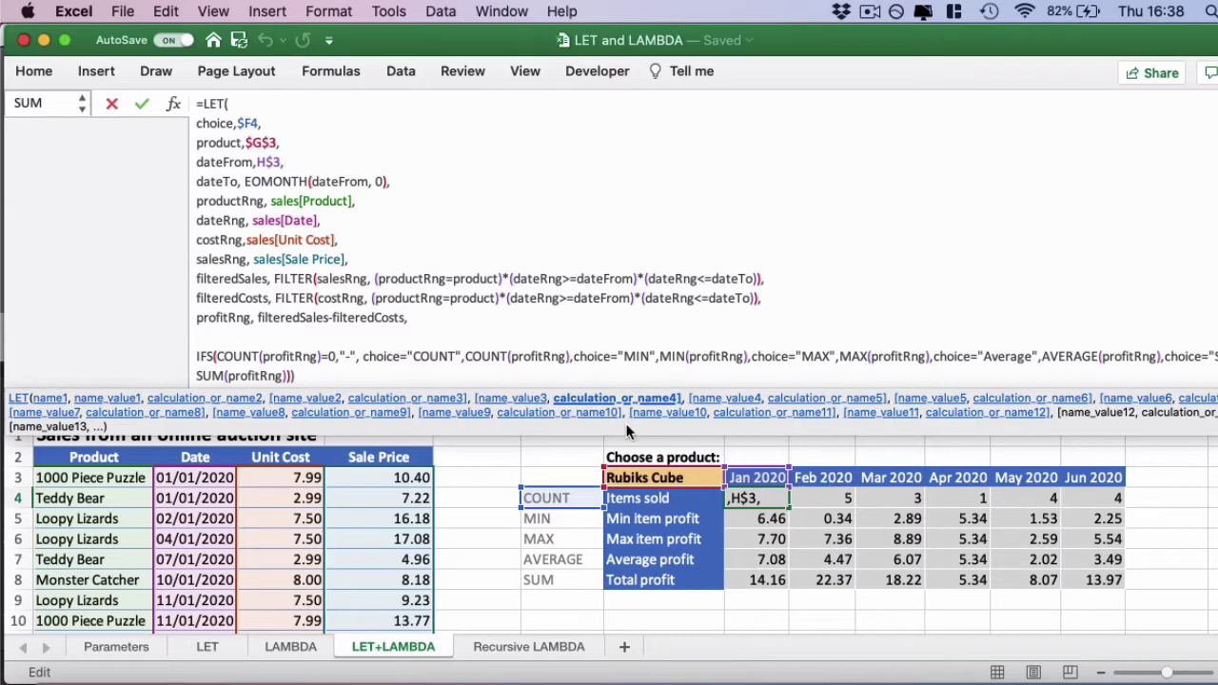
pyautogui.click(388, 180)
pyautogui.click(408, 181)
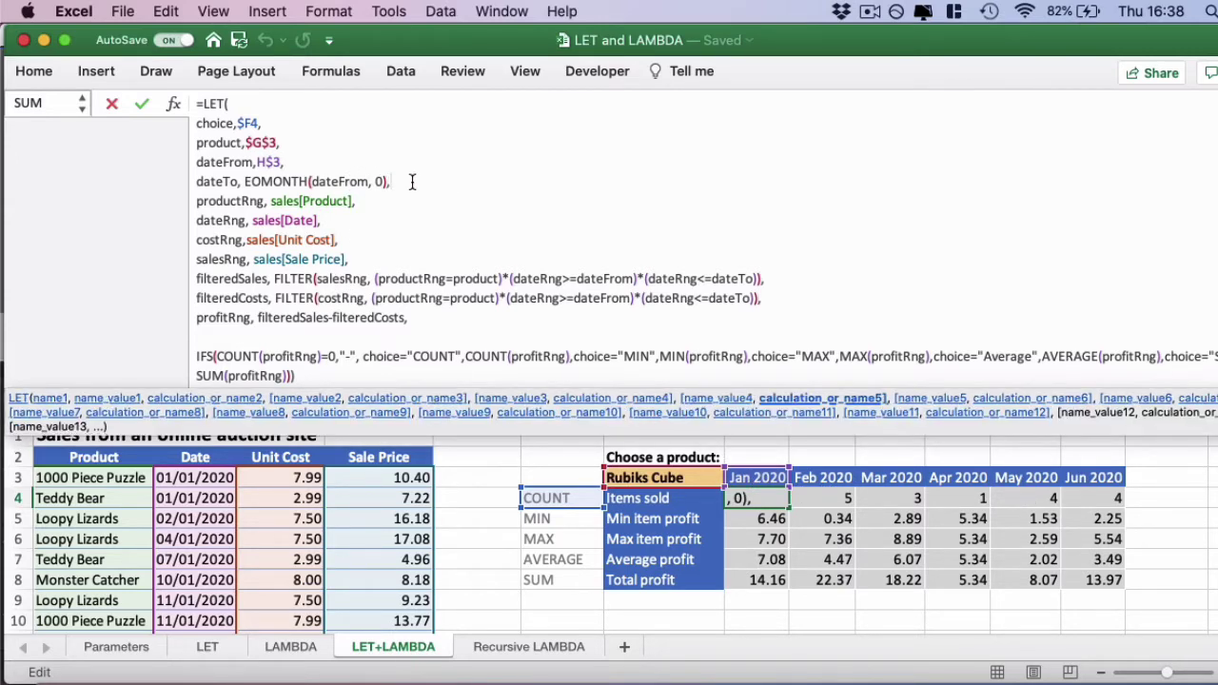
pyautogui.moveTo(412, 181); pyautogui.dragTo(244, 183)
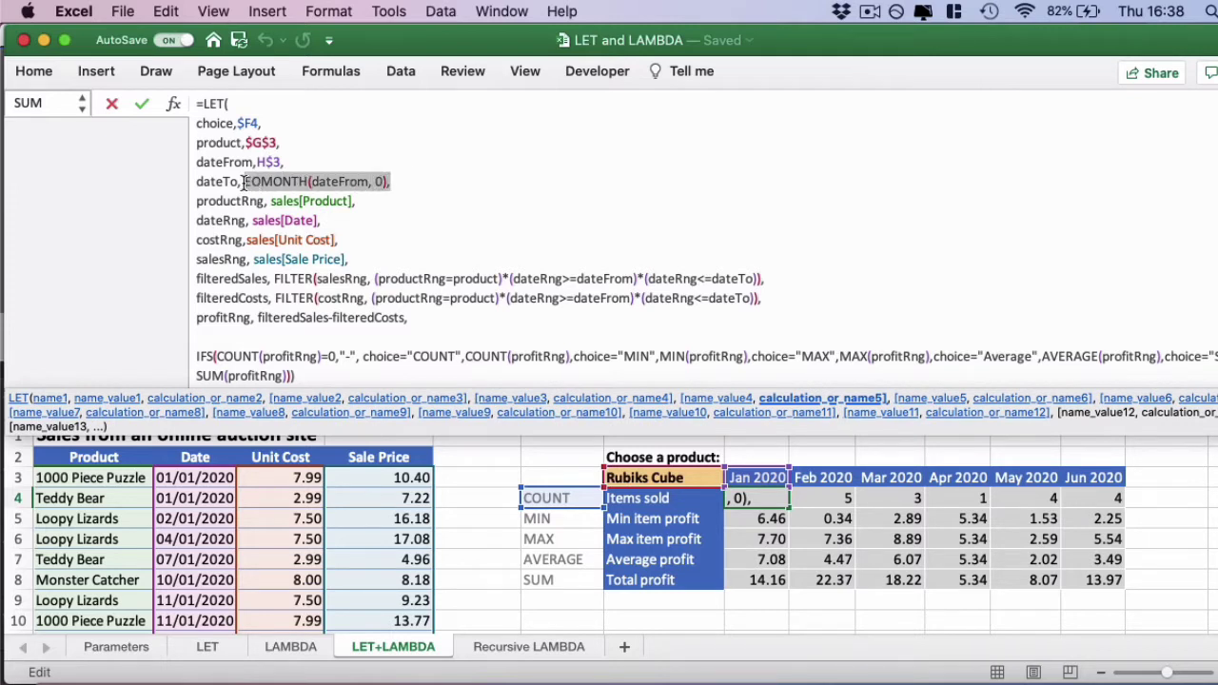
pyautogui.click(361, 181)
# Examine the productRng, dateRng, costRng and salesRng definitions that refer to the sales table columns
pyautogui.click(365, 200)
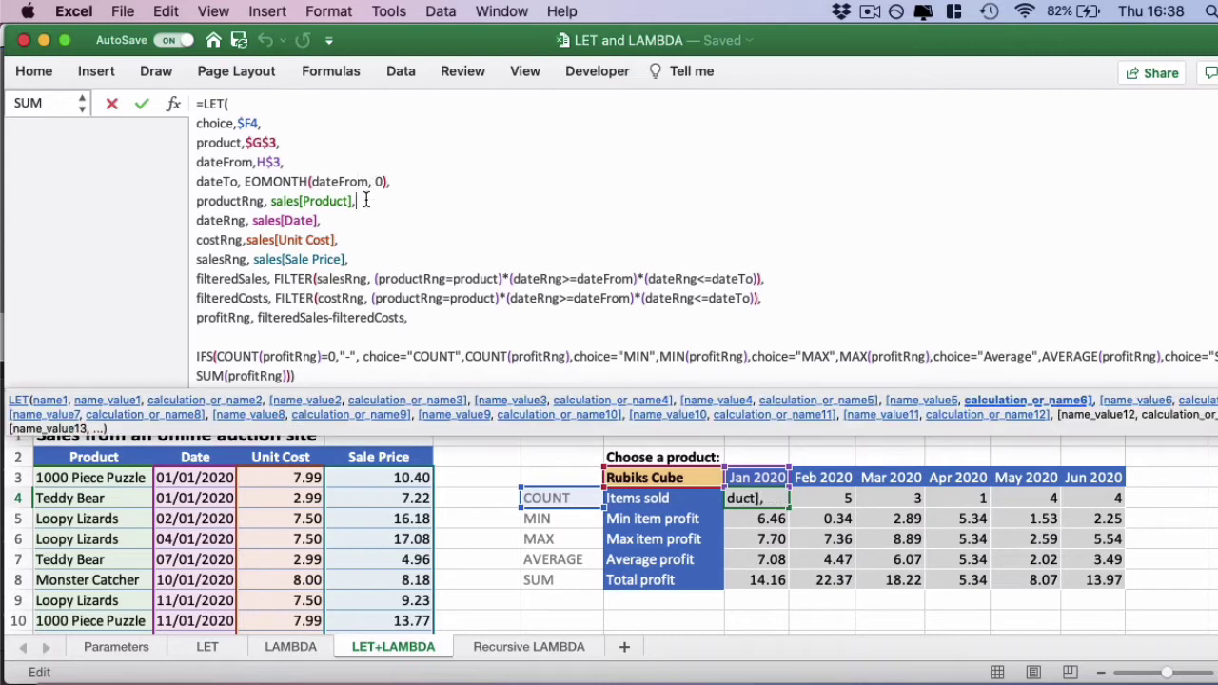
pyautogui.keyDown('shift'); pyautogui.click(193, 201); pyautogui.keyUp('shift')
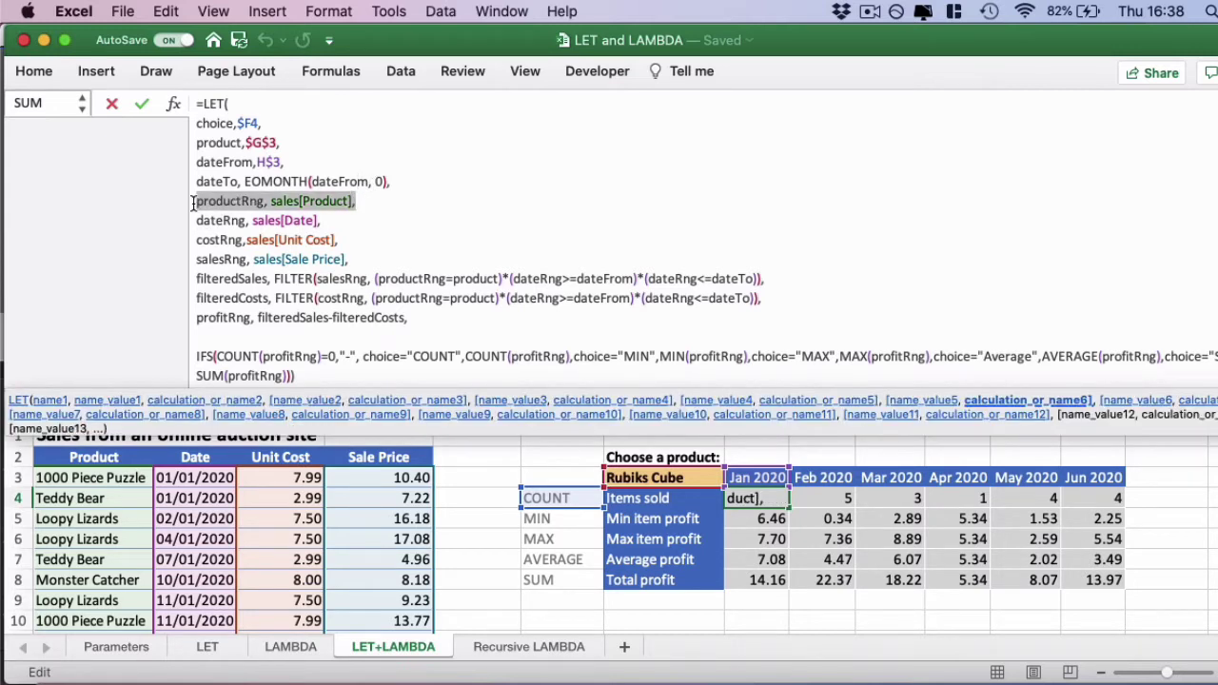
pyautogui.moveTo(321, 221); pyautogui.dragTo(195, 220)
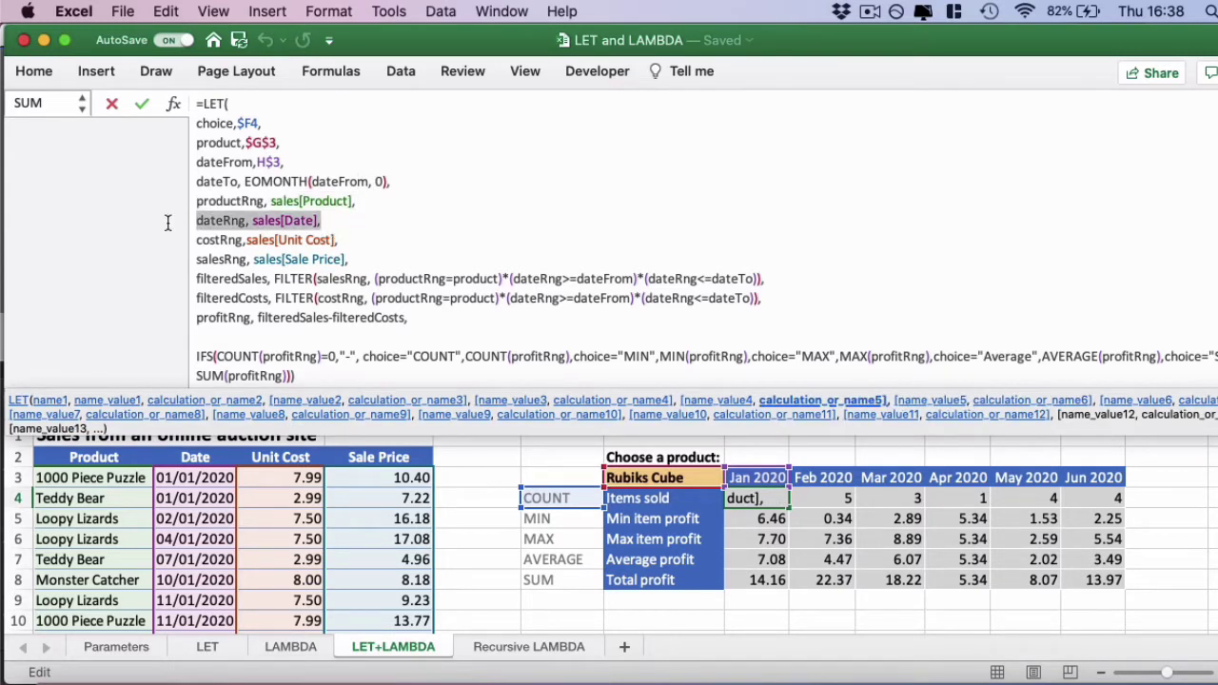
pyautogui.moveTo(338, 240); pyautogui.dragTo(194, 239)
pyautogui.moveTo(351, 259); pyautogui.dragTo(188, 204)
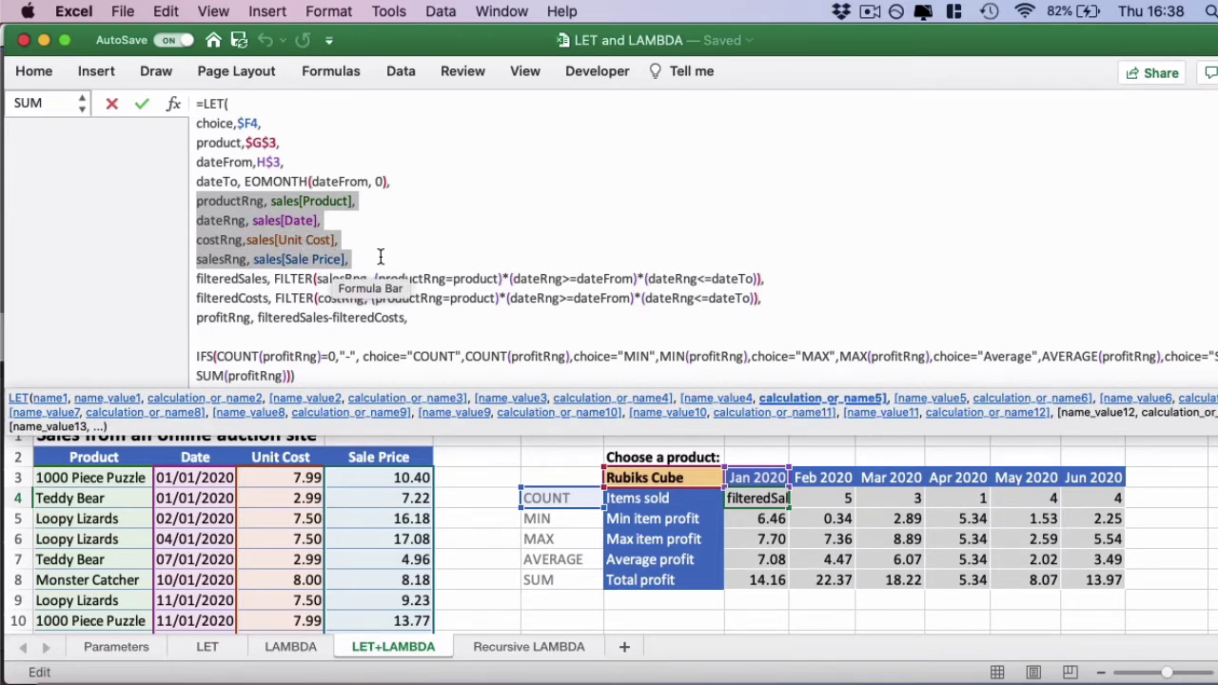
pyautogui.click(372, 257)
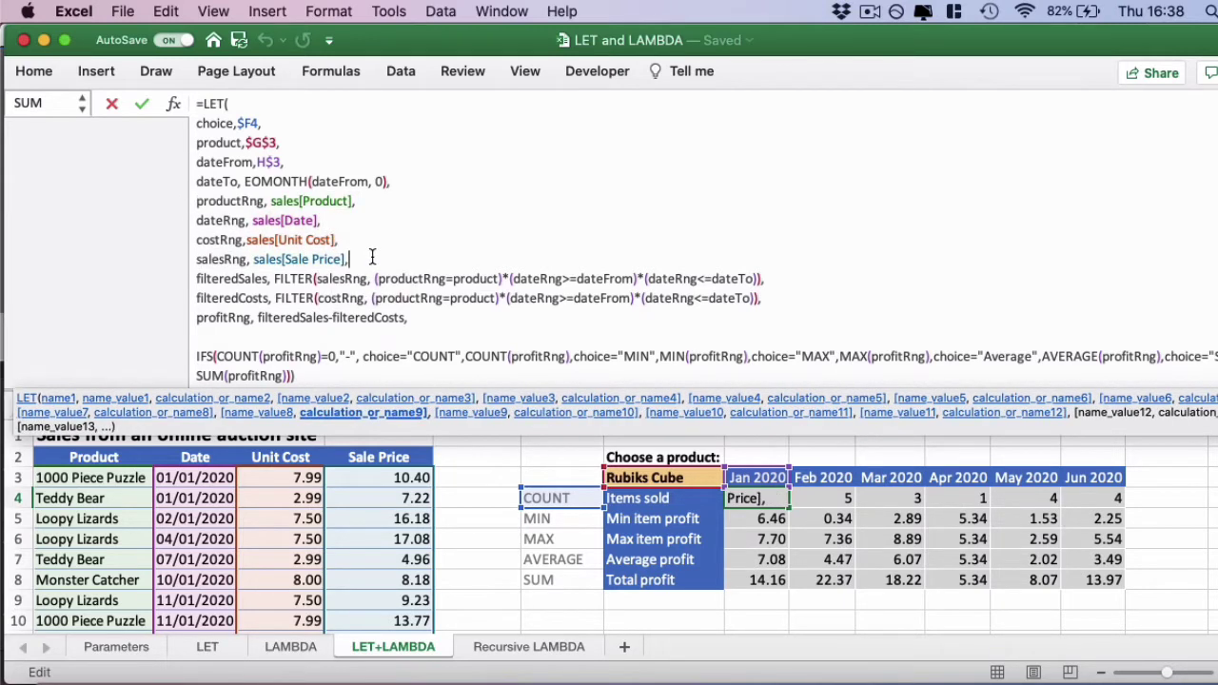
# Examine the filteredSales definition, focusing on the FILTER function's include criteria and the asterisks joining its product and date conditions
pyautogui.click(768, 279)
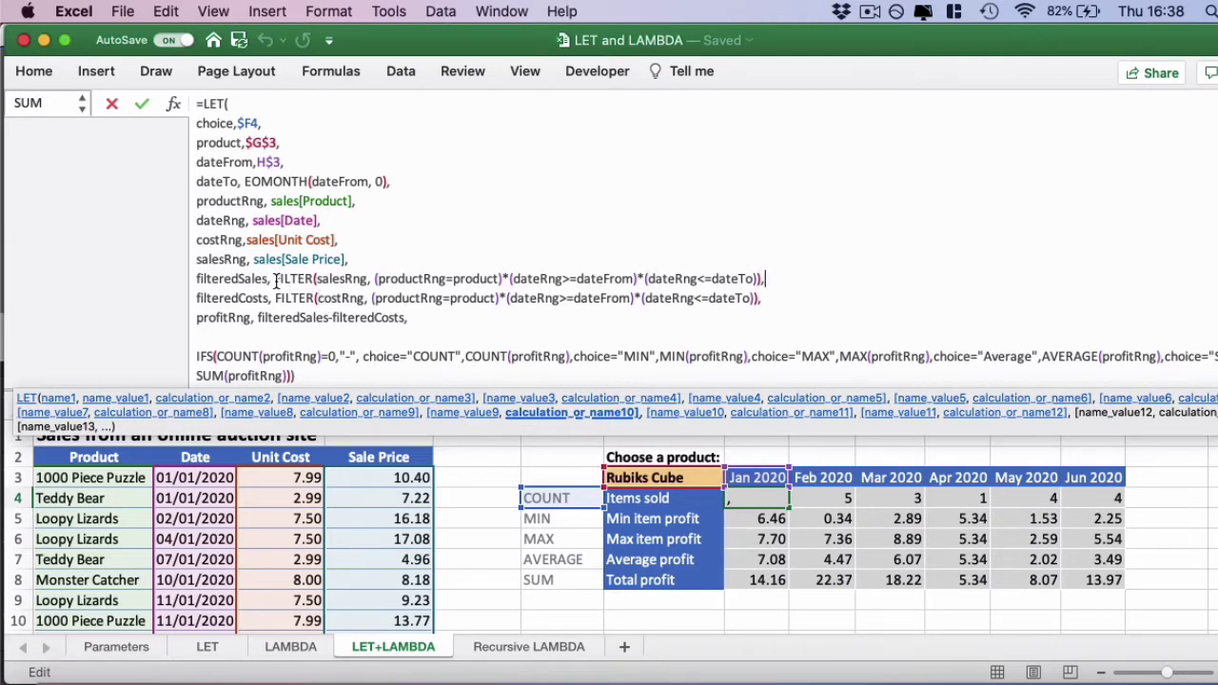
pyautogui.moveTo(274, 280); pyautogui.dragTo(733, 283)
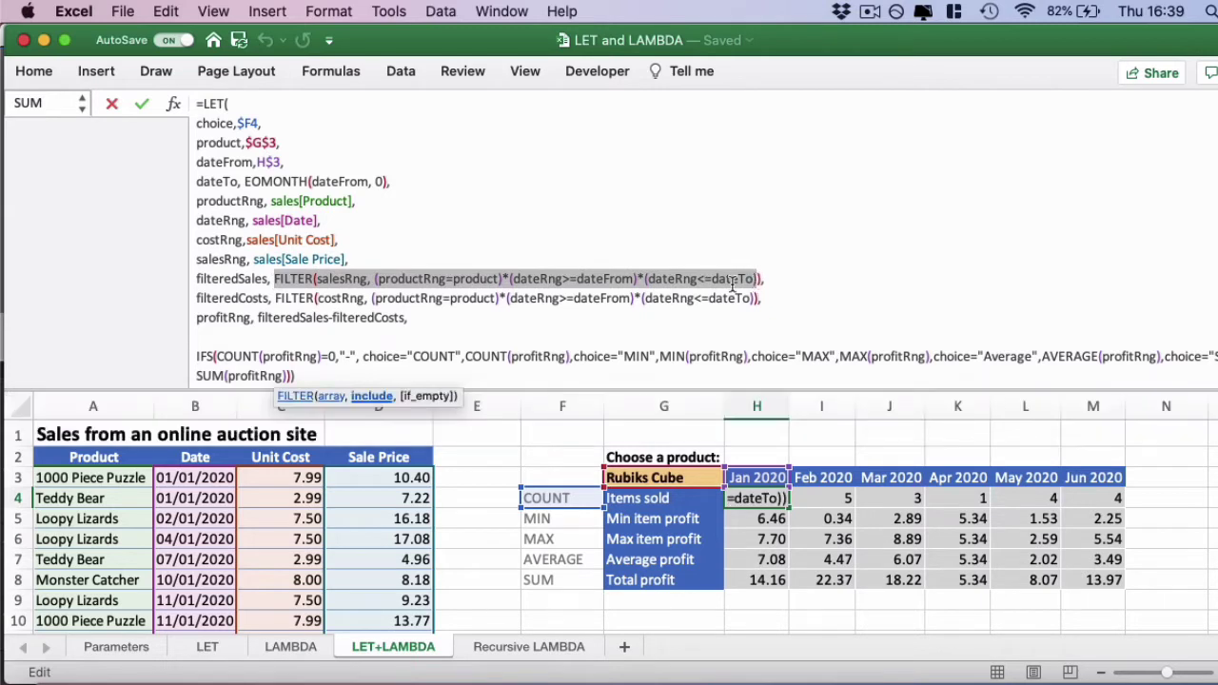
pyautogui.click(373, 279)
pyautogui.moveTo(378, 279); pyautogui.dragTo(757, 279)
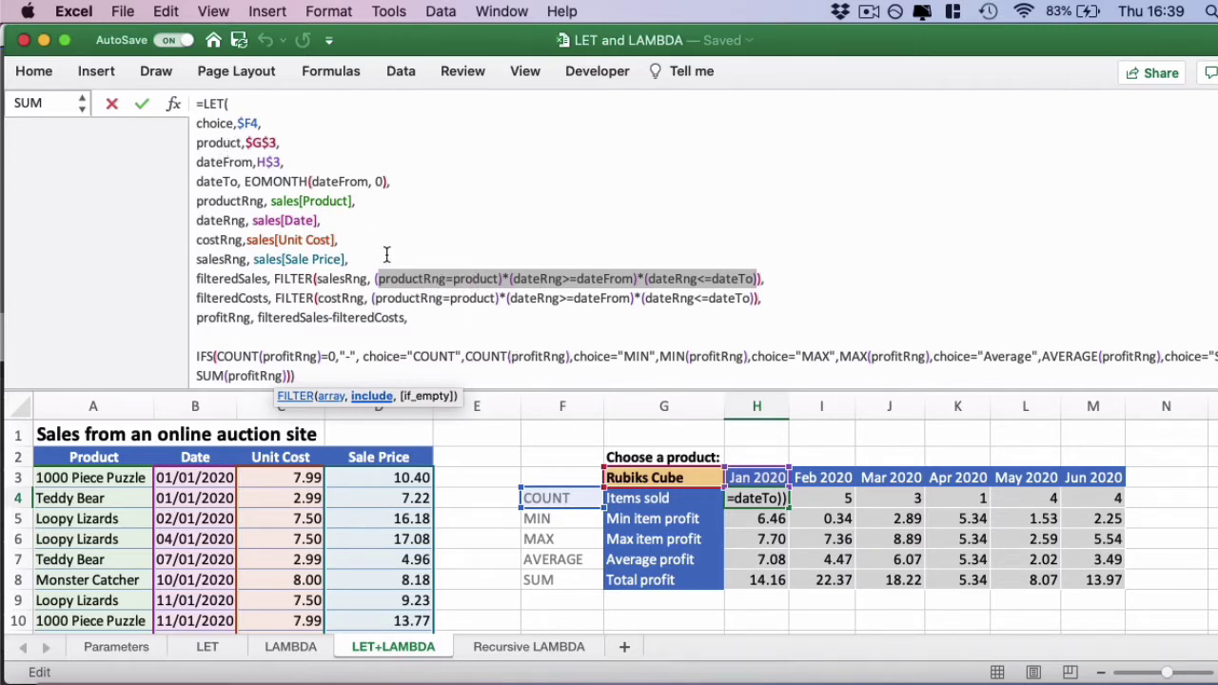
pyautogui.click(507, 279)
pyautogui.doubleClick(506, 279)
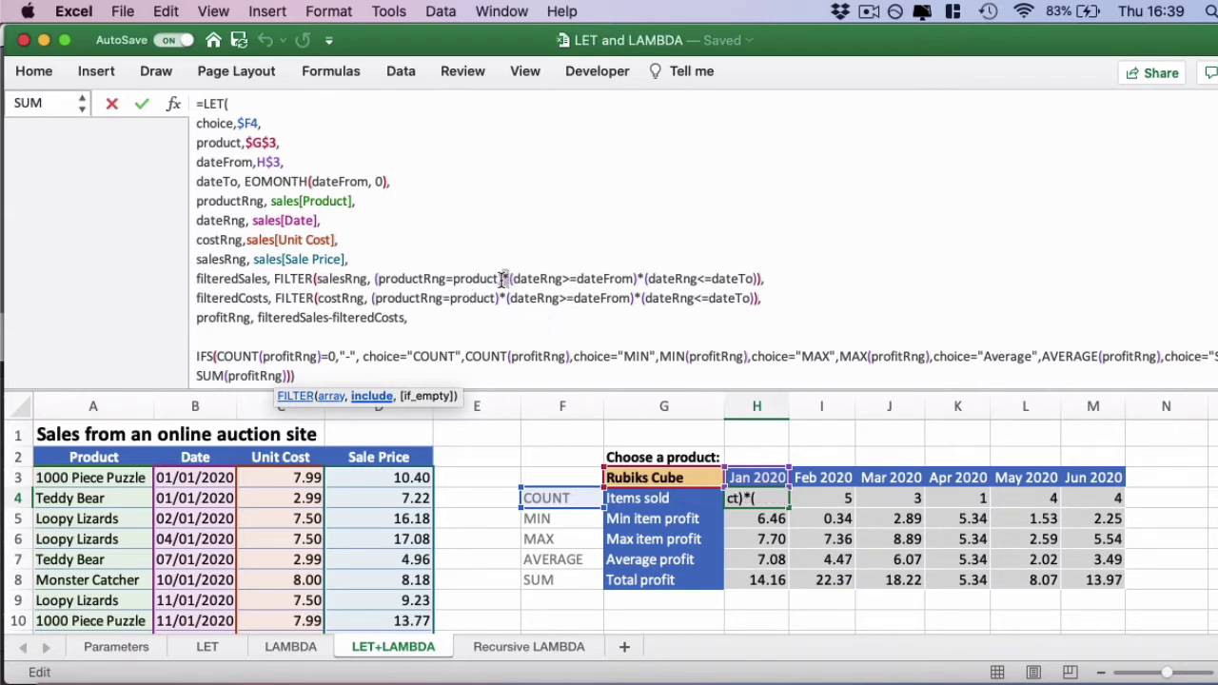
pyautogui.doubleClick(640, 279)
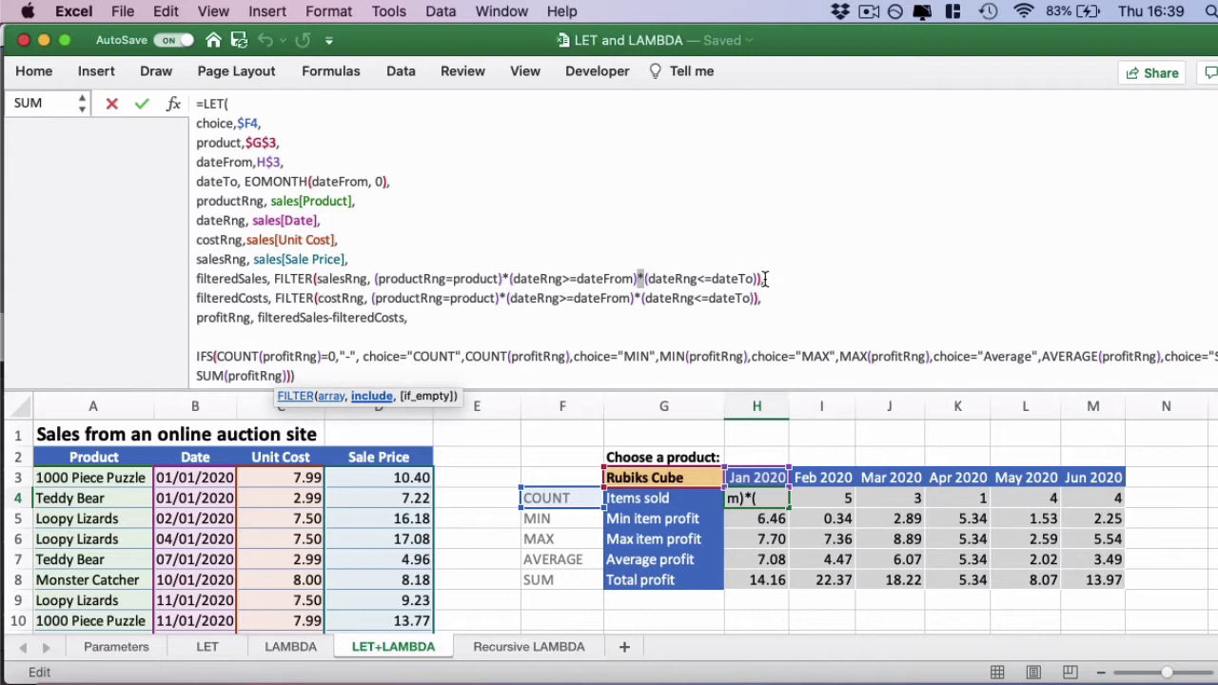
pyautogui.moveTo(757, 279); pyautogui.dragTo(370, 279)
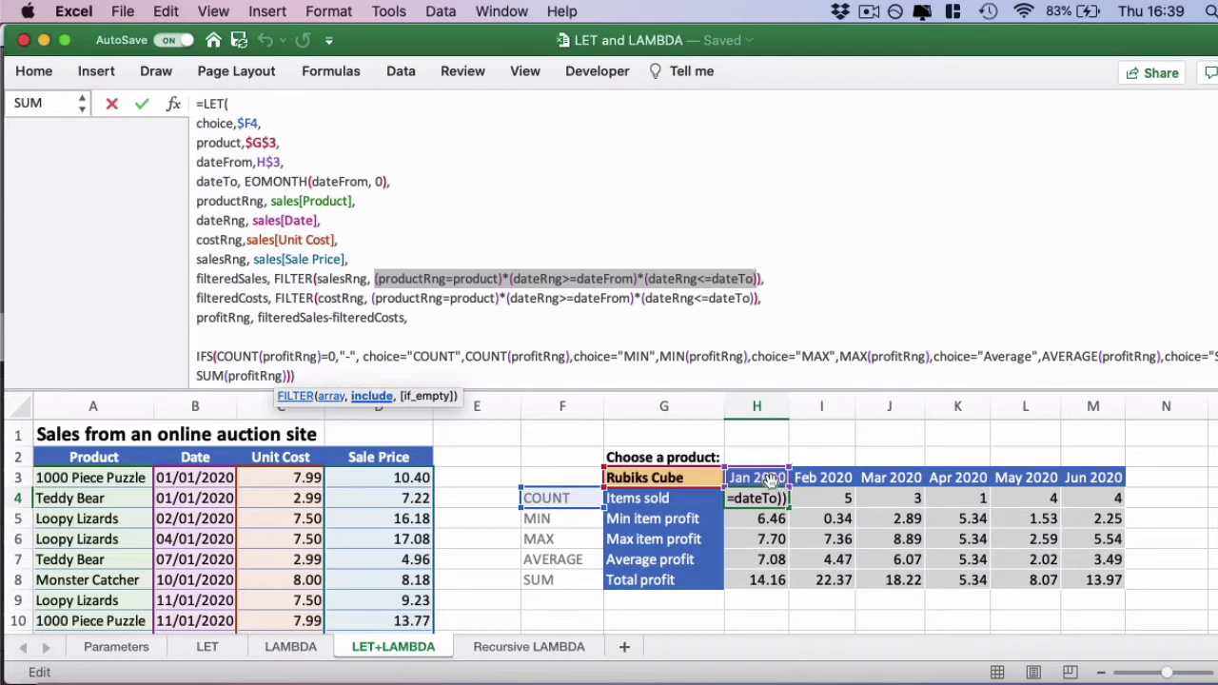
# Examine the filteredCosts definition and the profitRng subtraction of filtered costs from filtered sales
pyautogui.click(681, 296)
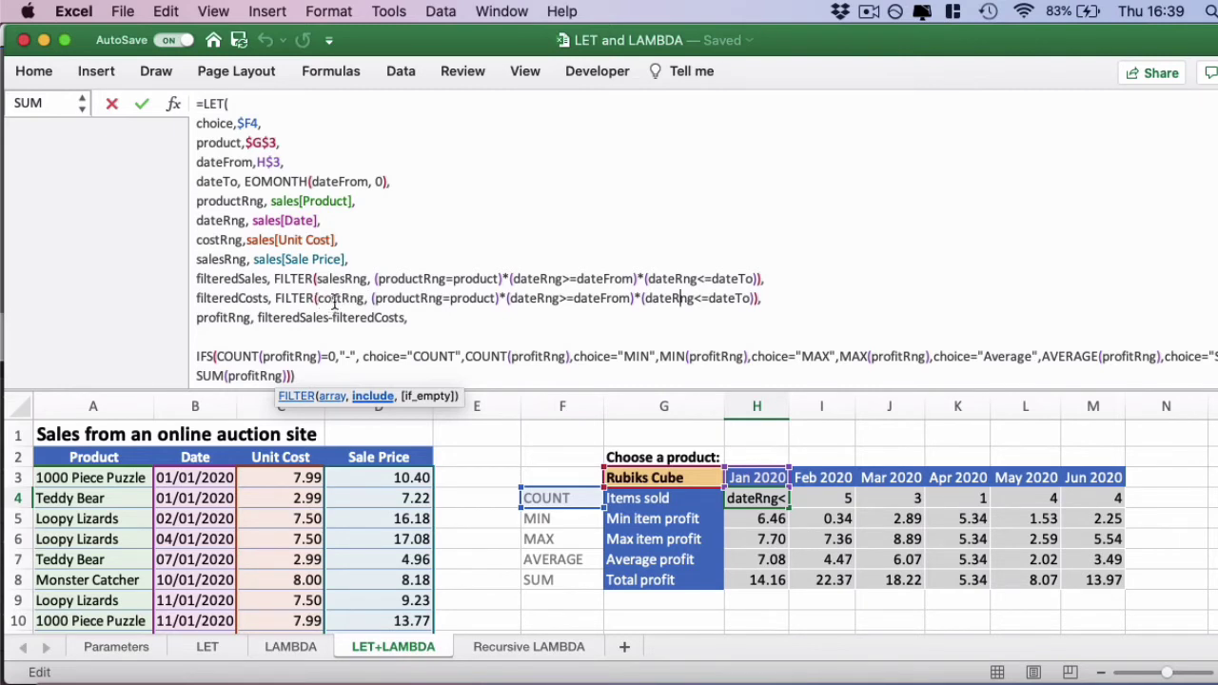
pyautogui.click(431, 321)
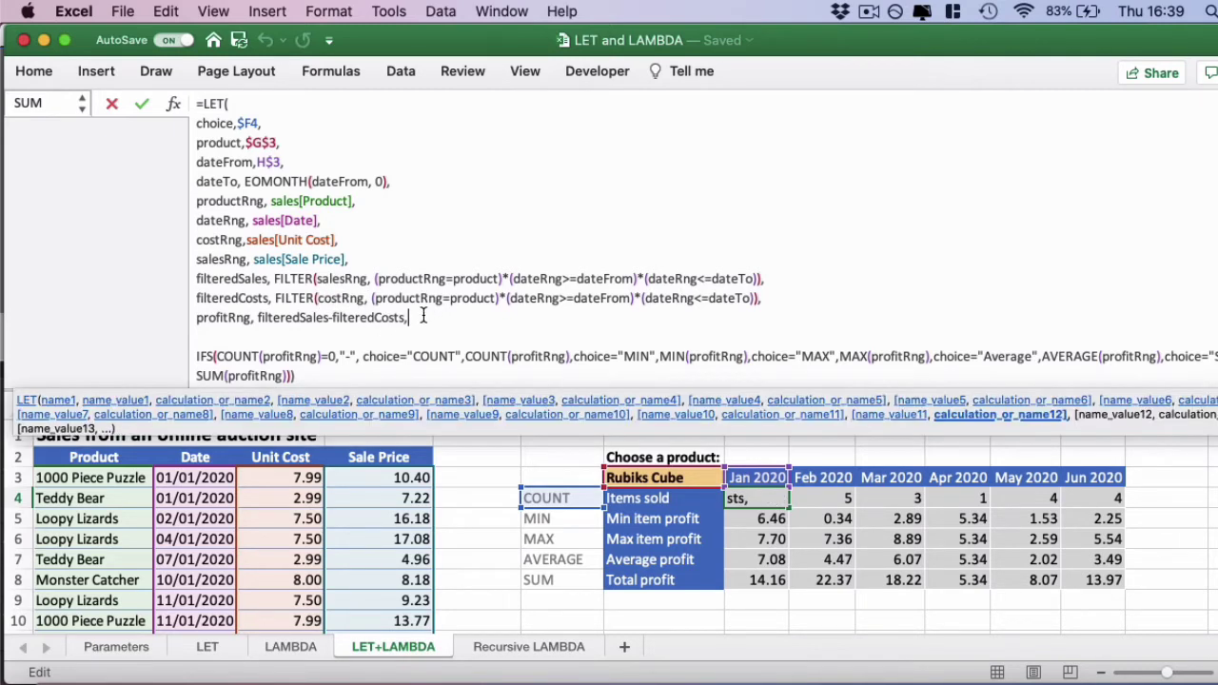
pyautogui.click(298, 317)
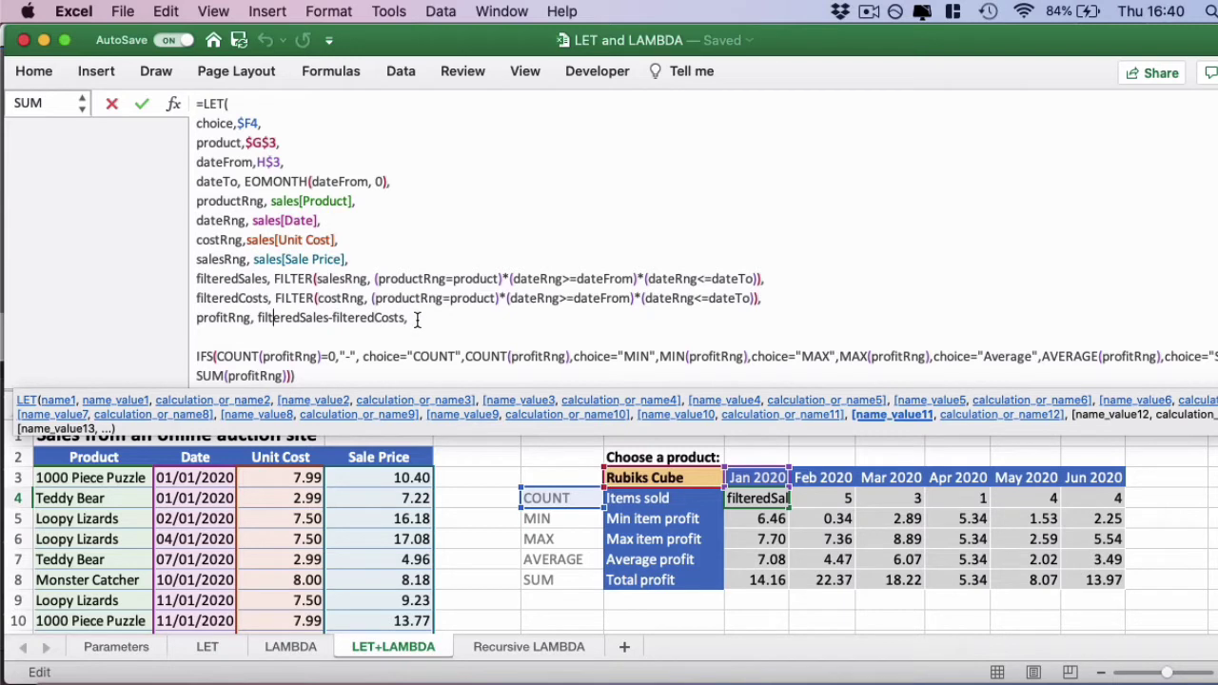
# Examine the profitRng name and the IFS calculation's first test, COUNT(profitRng)=0, with its "-" result
pyautogui.click(417, 320)
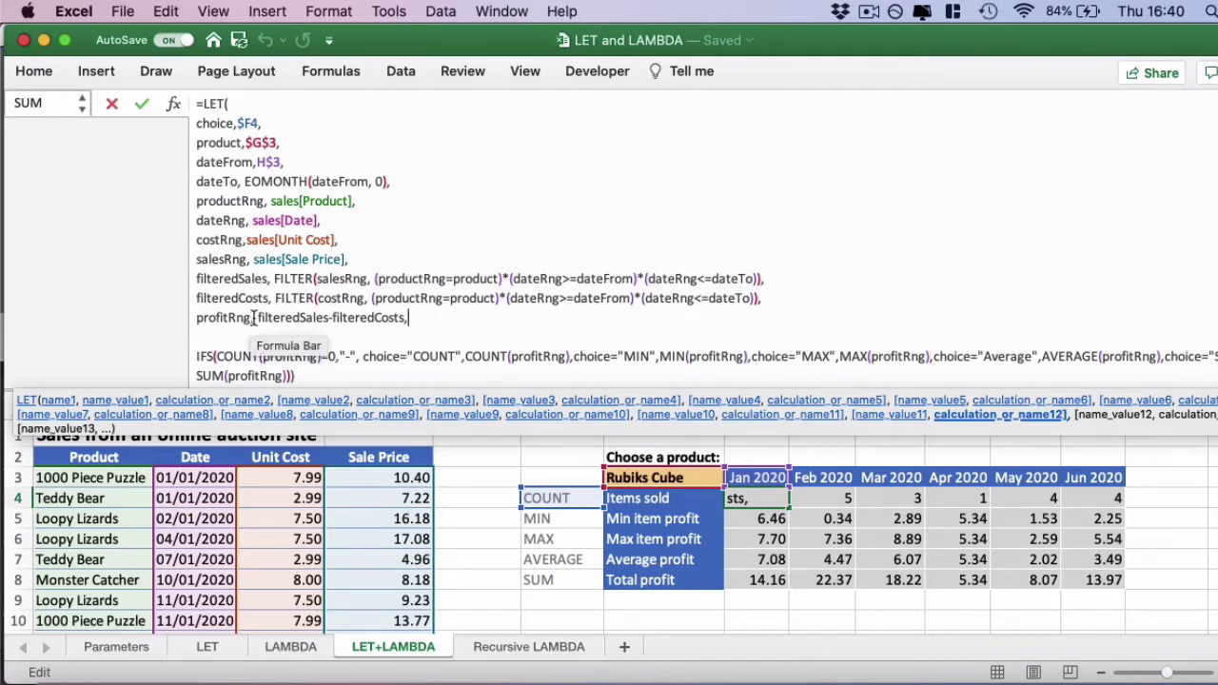
pyautogui.moveTo(253, 317); pyautogui.dragTo(195, 319)
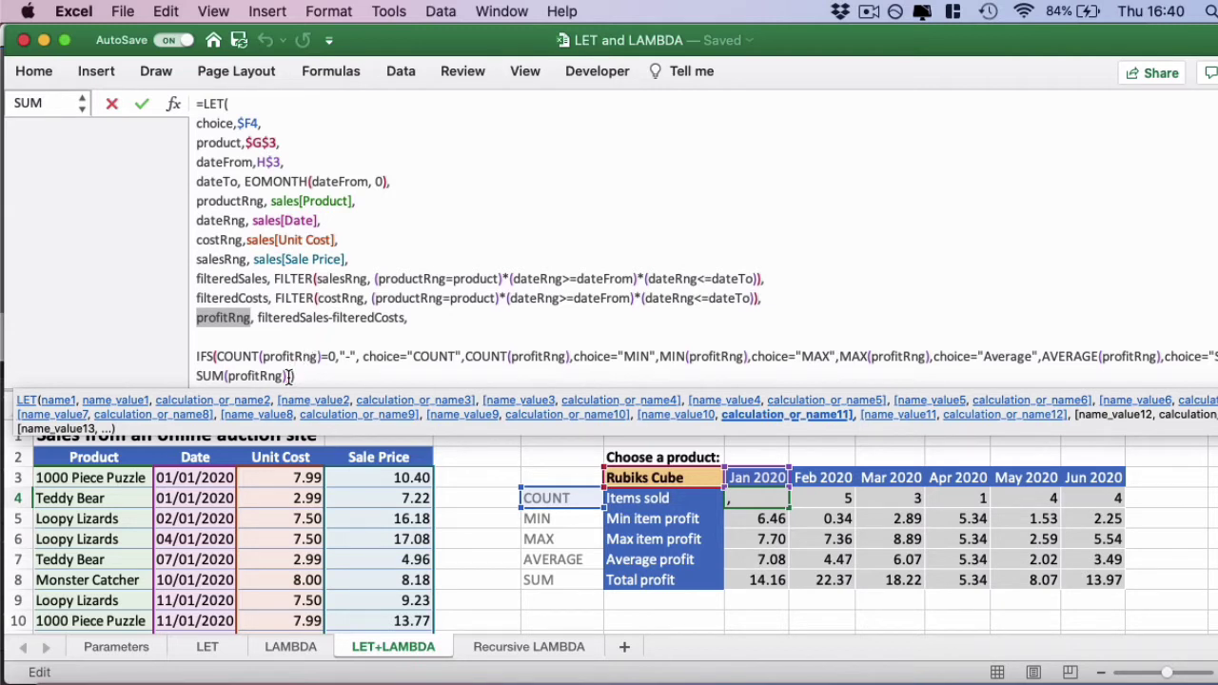
pyautogui.moveTo(291, 376); pyautogui.dragTo(175, 358)
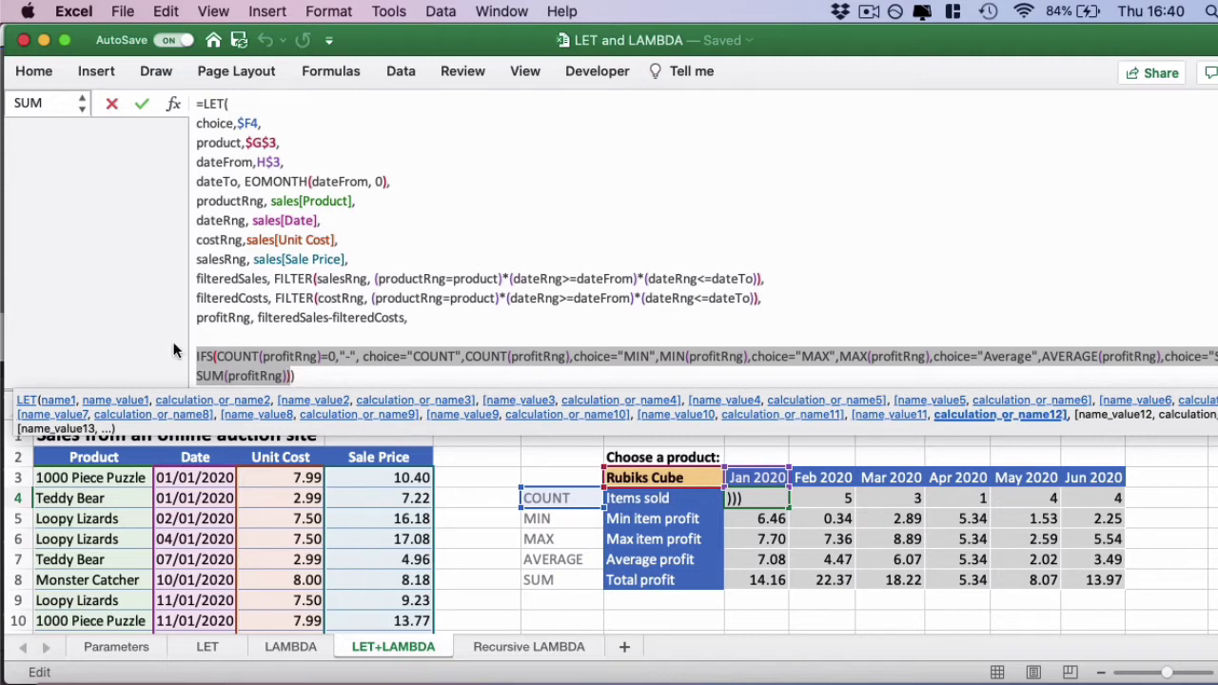
pyautogui.click(267, 356)
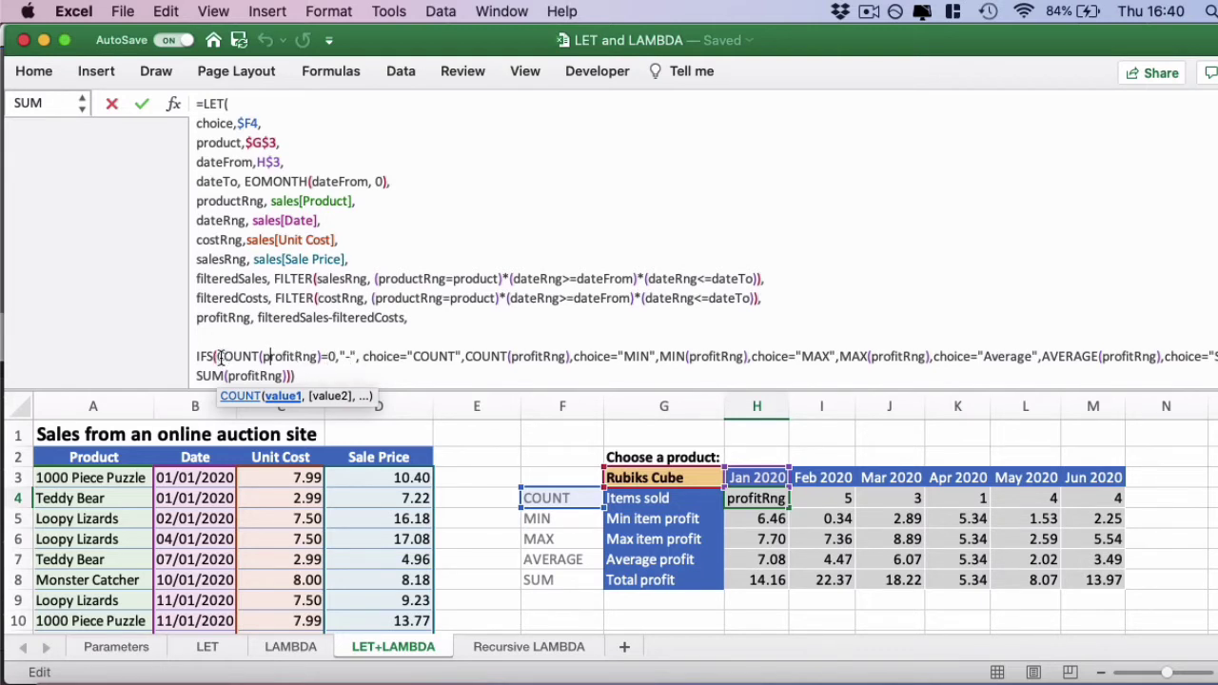
pyautogui.moveTo(216, 358); pyautogui.dragTo(339, 356)
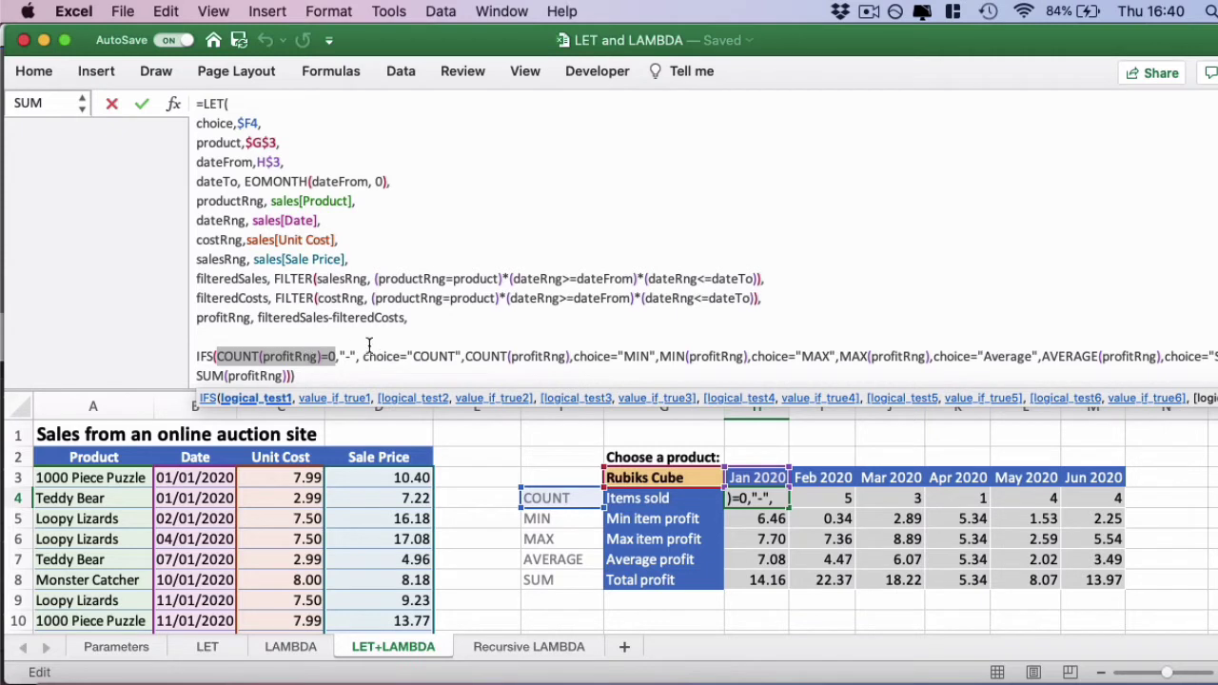
pyautogui.moveTo(358, 357); pyautogui.dragTo(339, 358)
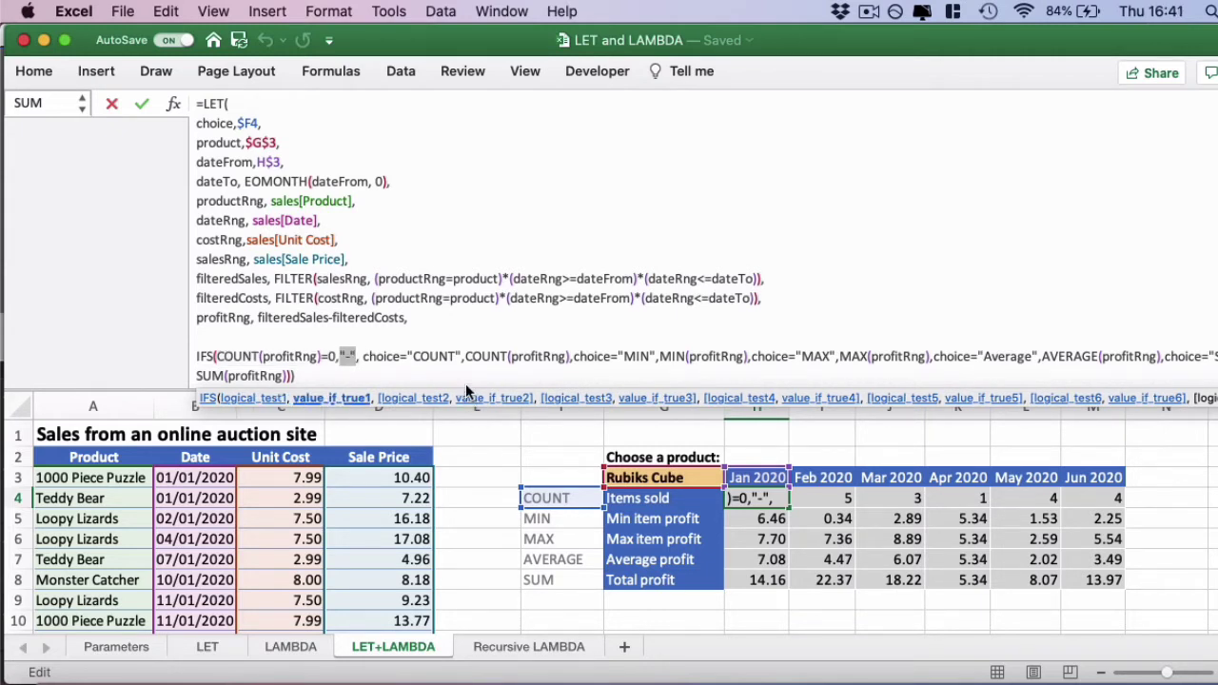
pyautogui.click(362, 357)
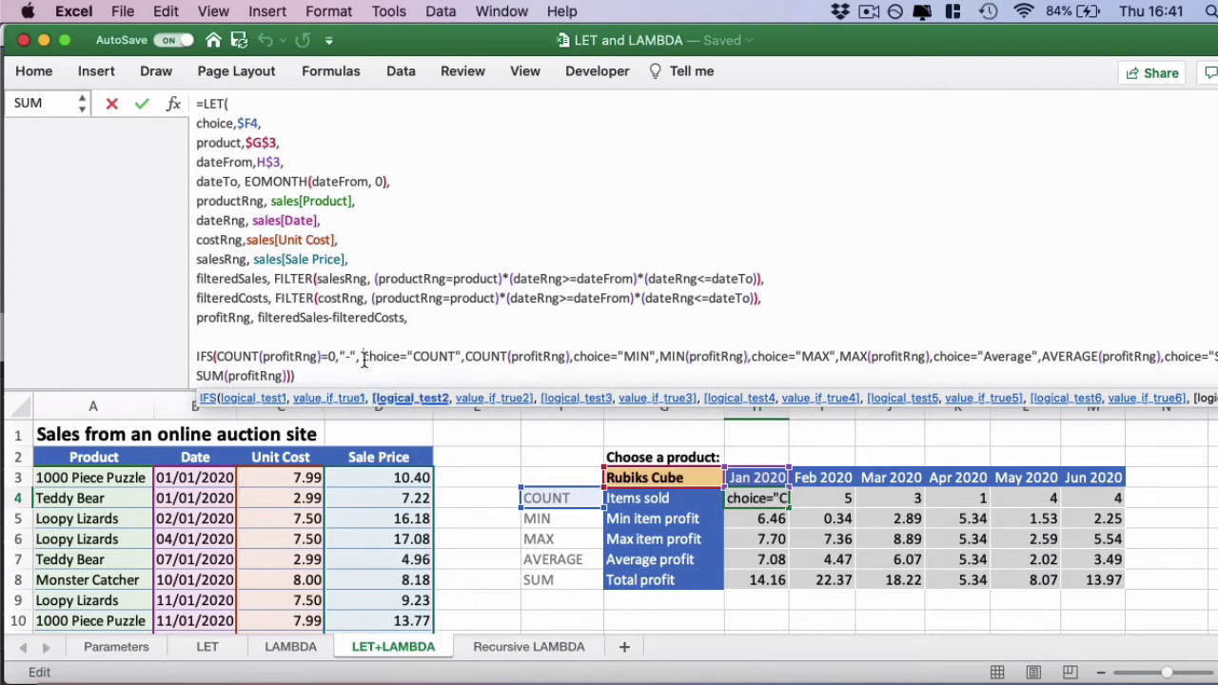
# Examine the IFS tests on choice and their COUNT, MIN, MAX, AVERAGE and SUM calculations of profitRng through the closing parentheses
pyautogui.moveTo(362, 357); pyautogui.dragTo(836, 356)
pyautogui.click(891, 358)
pyautogui.click(979, 356)
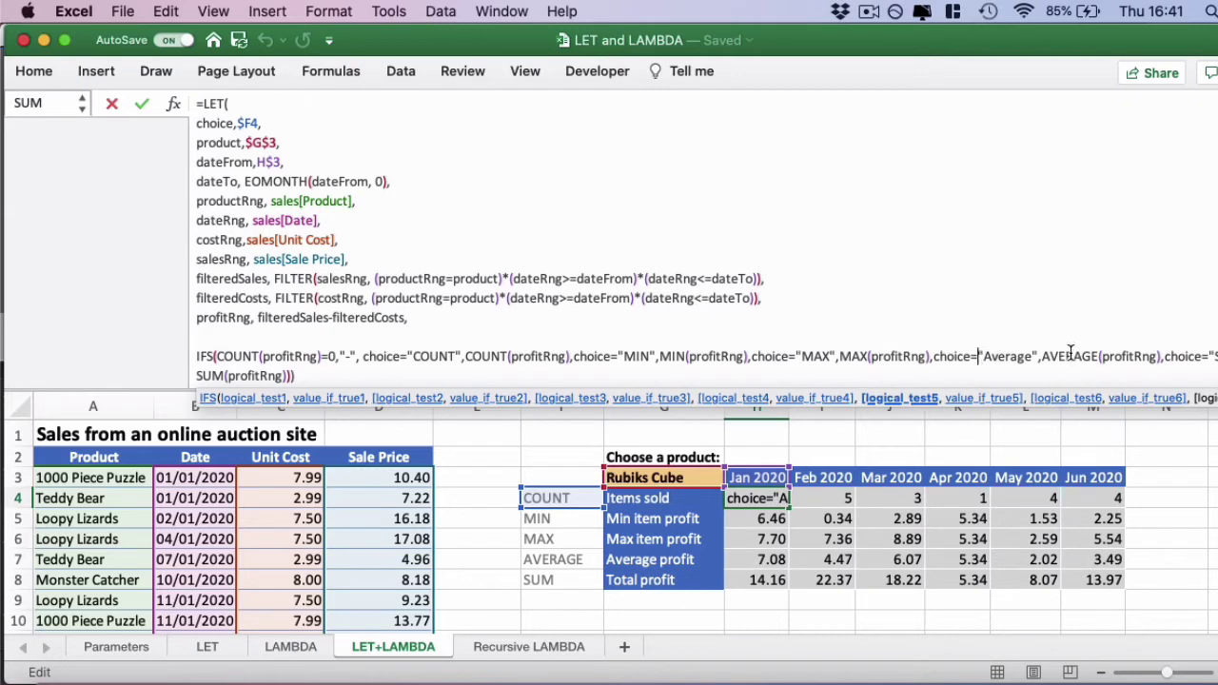
pyautogui.moveTo(1071, 352); pyautogui.dragTo(1130, 358)
pyautogui.click(1201, 357)
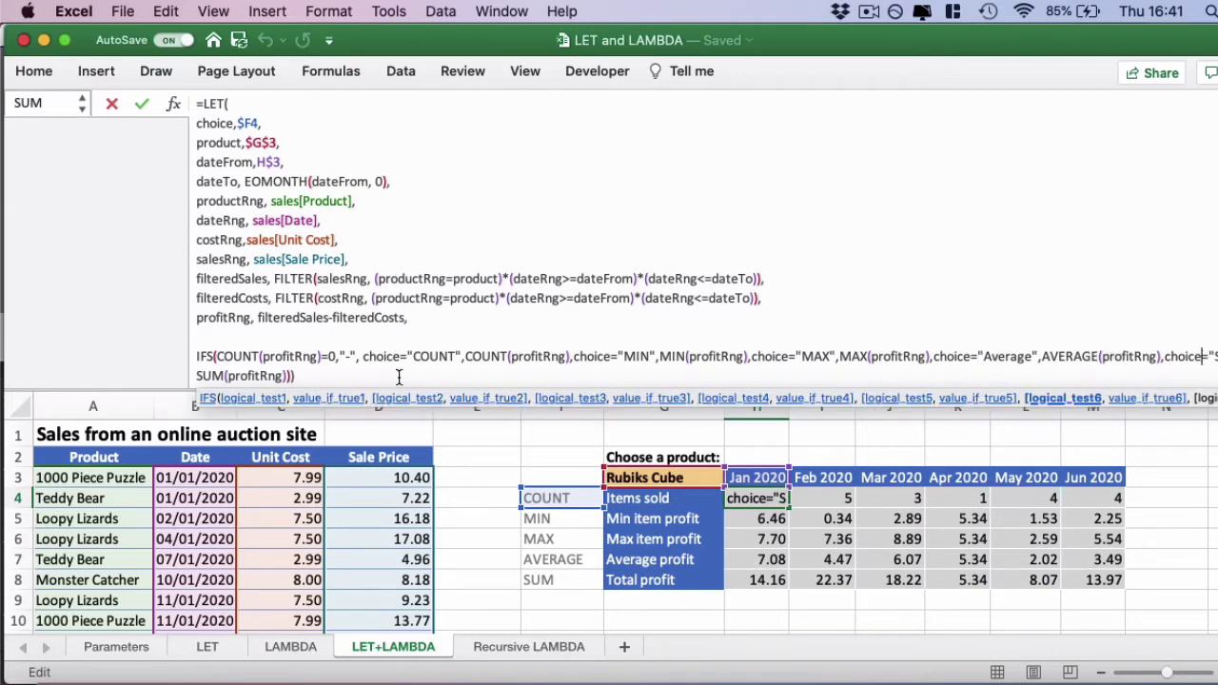
pyautogui.click(284, 376)
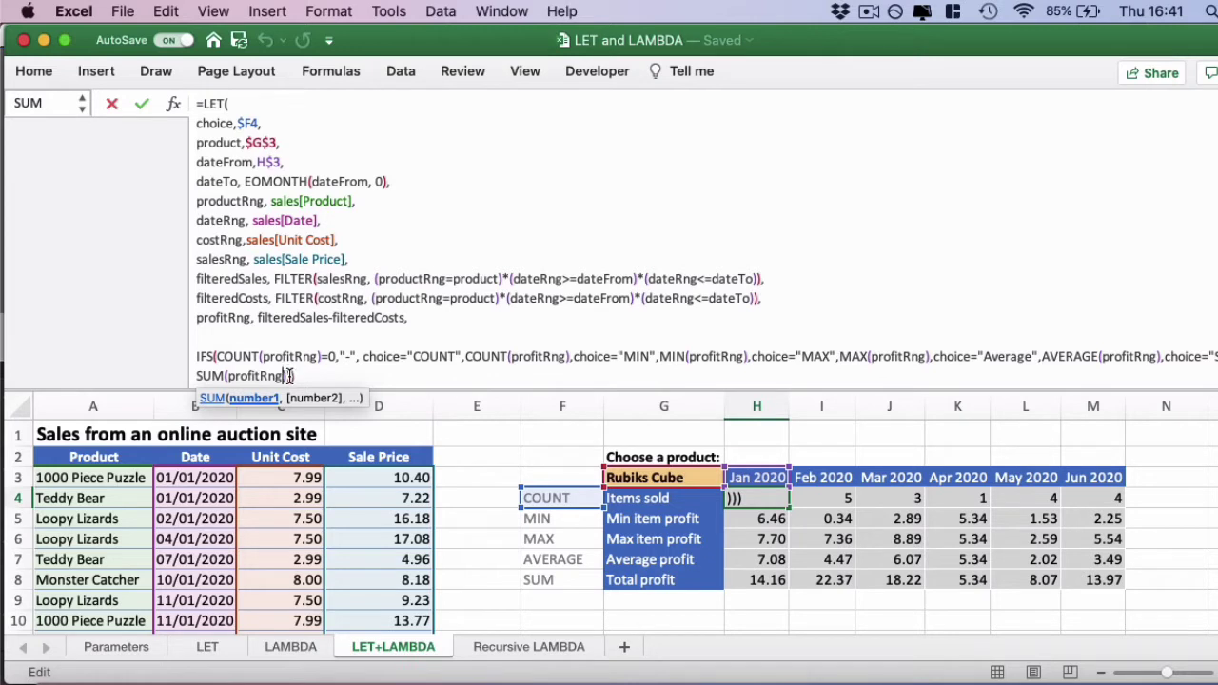
pyautogui.click(297, 376)
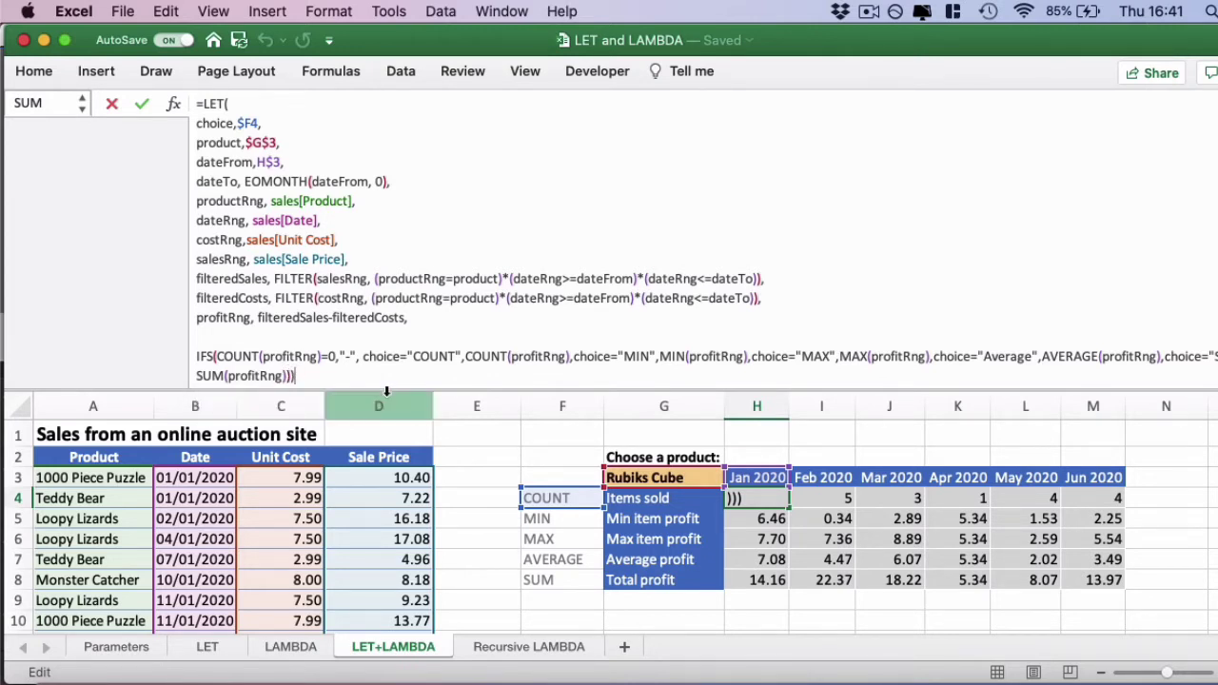
# Commit the LET formula in H4, copy it across the range H4:M8 and check the copy in J5
pyautogui.press('Return')
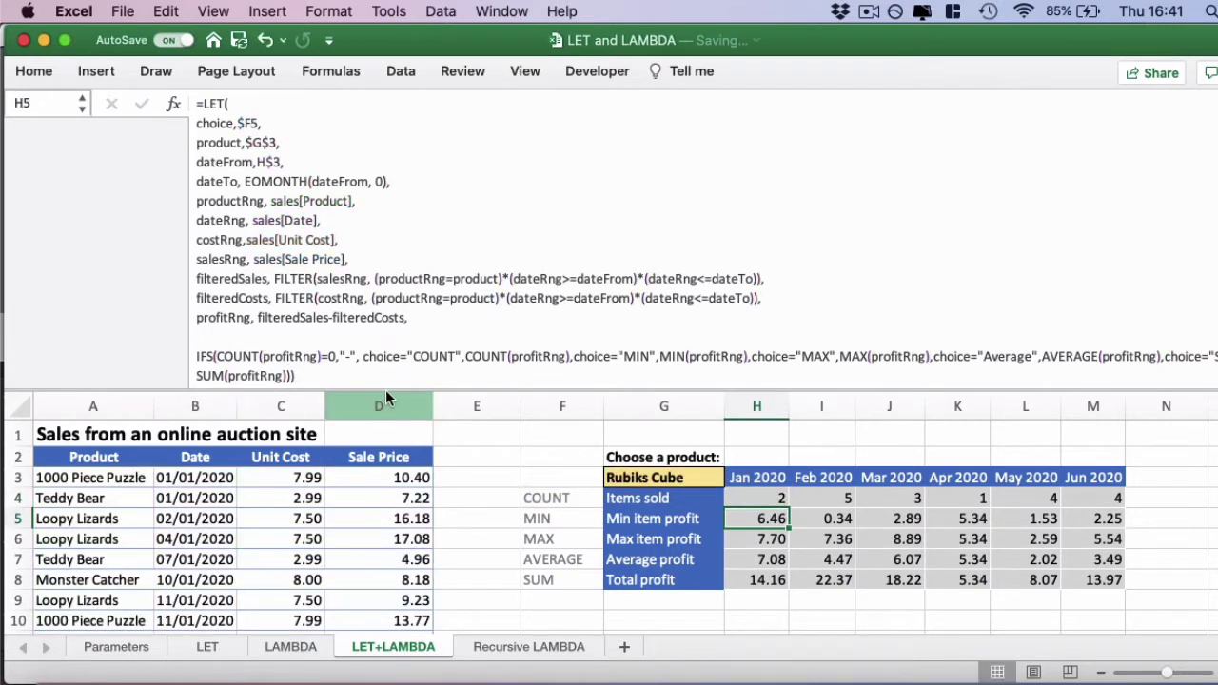
pyautogui.press('Up')
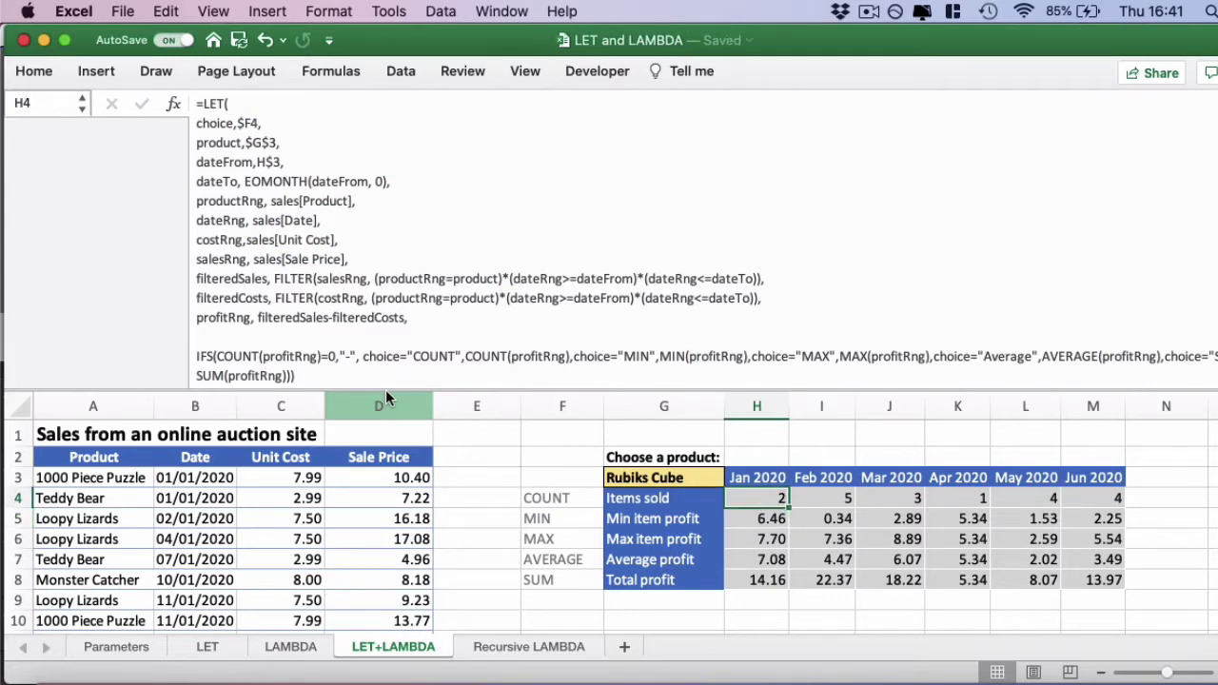
pyautogui.press('super+c')
pyautogui.keyDown('shift'); pyautogui.click(1104, 582); pyautogui.keyUp('shift')
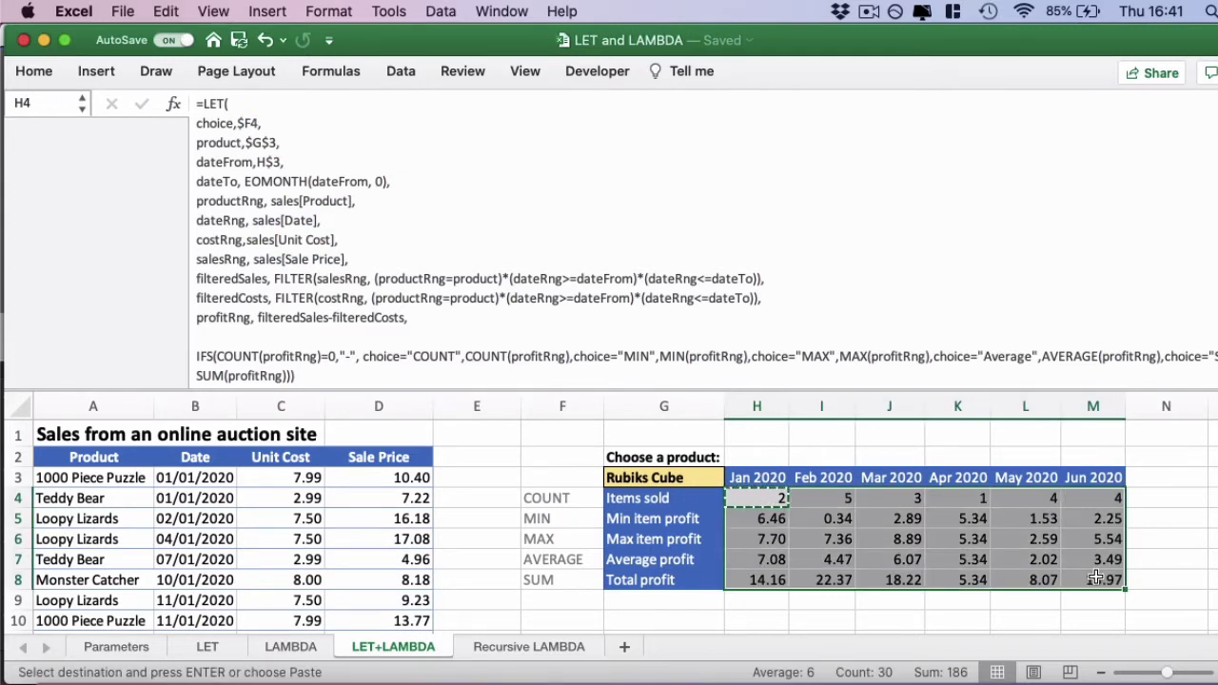
pyautogui.press('Return')
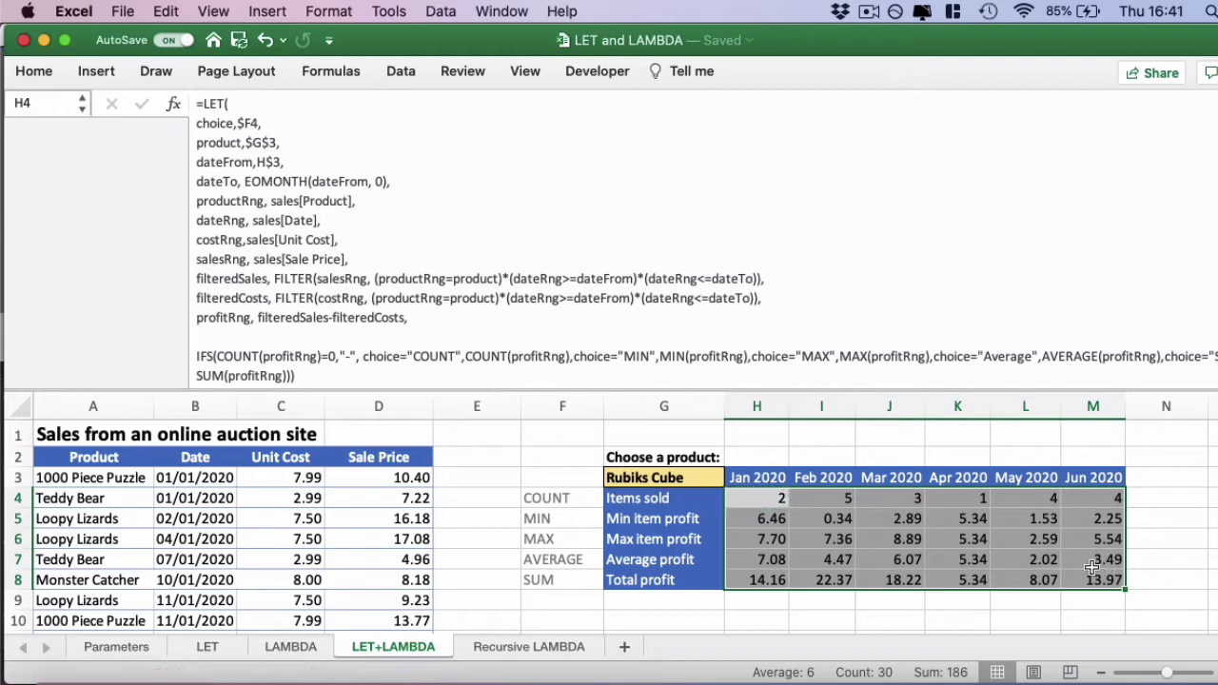
pyautogui.click(914, 519)
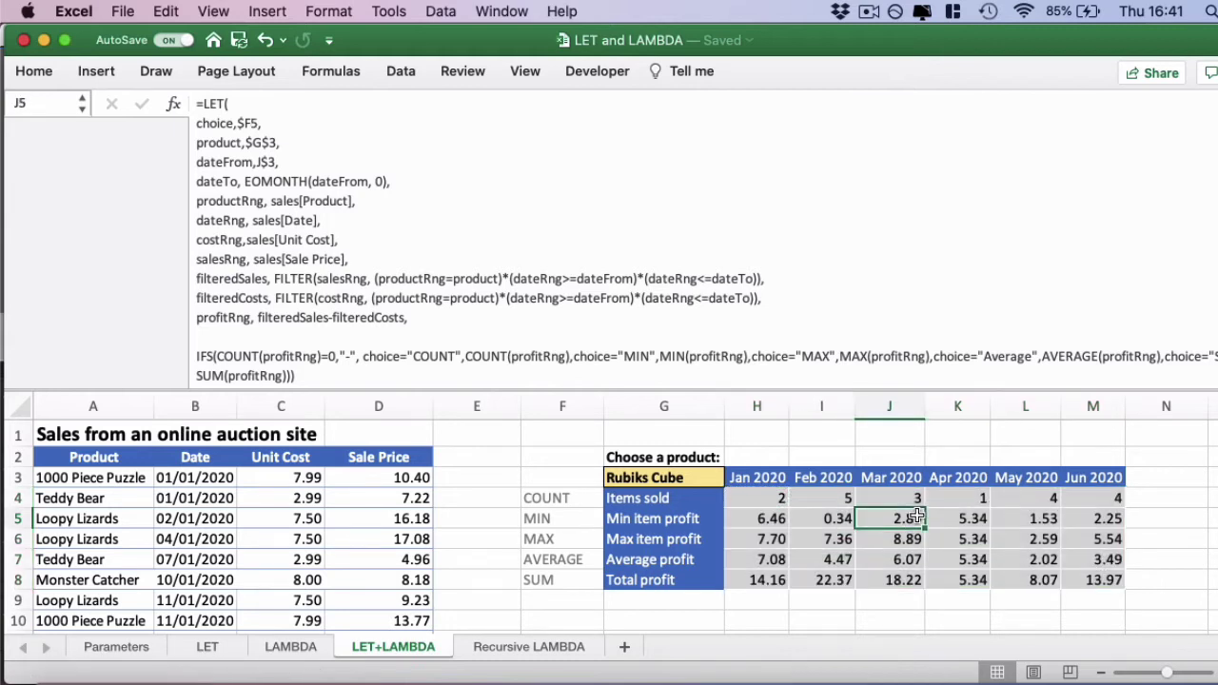
# Insert LAMBDA( in front of LET in the January 2020 items sold formula in H4
pyautogui.click(779, 501)
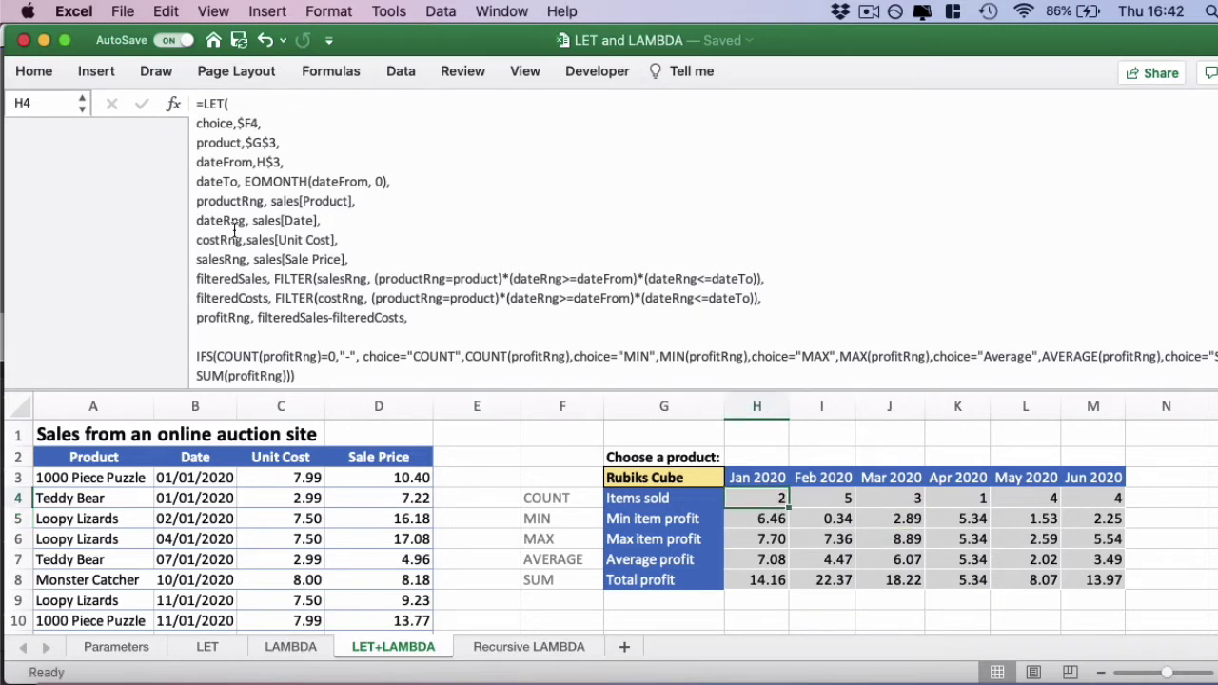
pyautogui.click(202, 104)
pyautogui.write('LAMBDA')
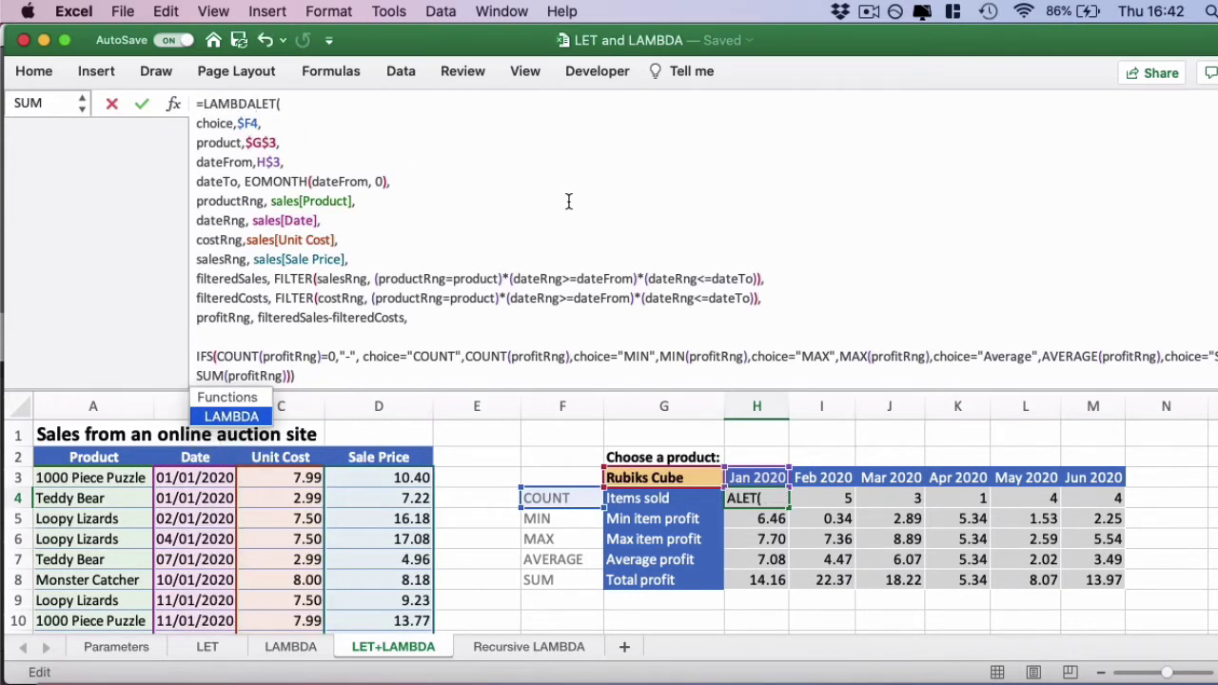
pyautogui.write('(')
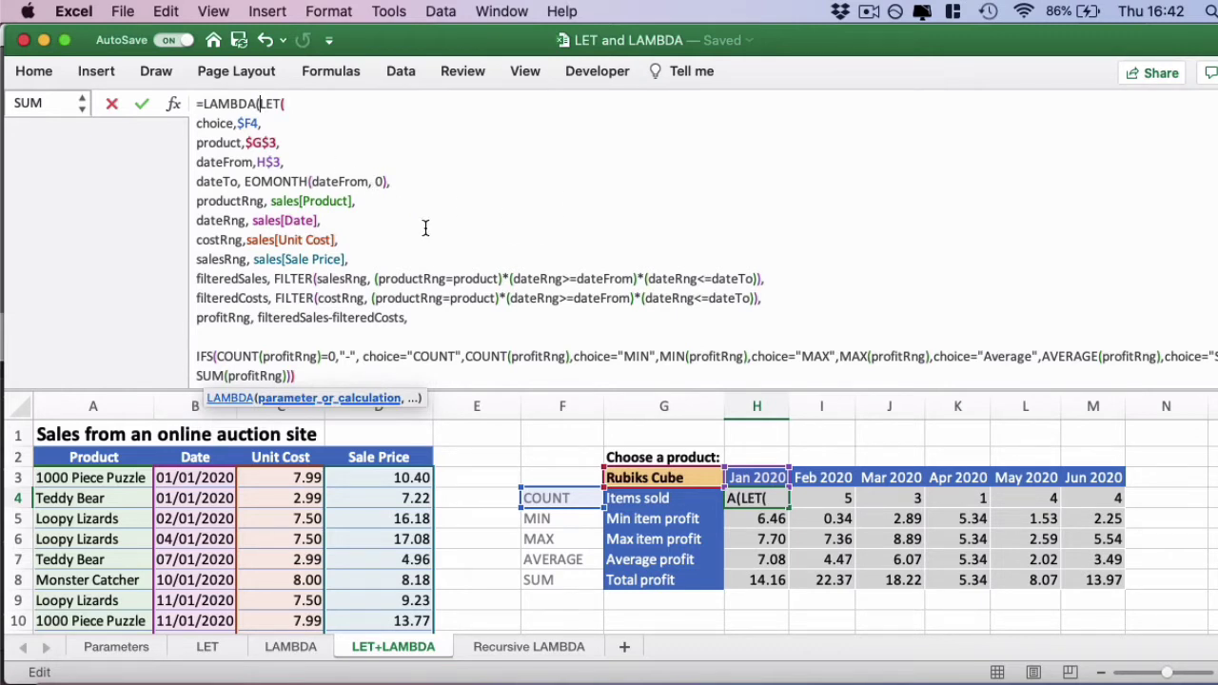
# Examine the LET definitions that take outside inputs: choice, product, dateFrom, productRng, dateRng, costRng and salesRng
pyautogui.click(269, 122)
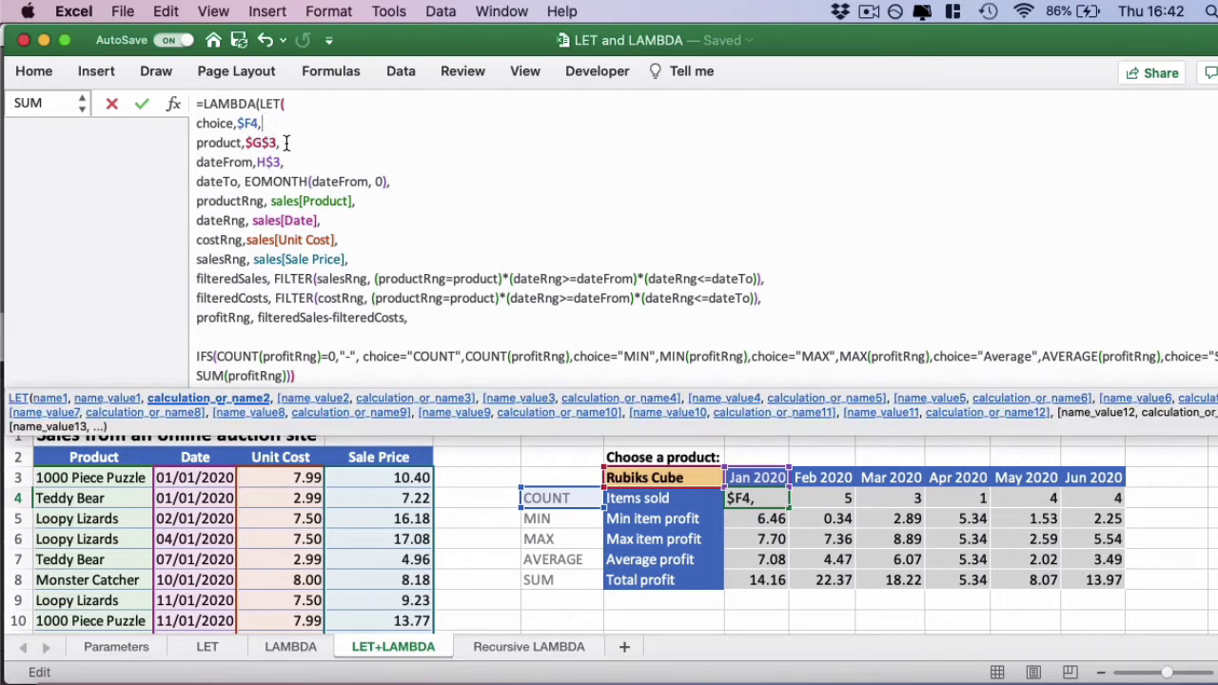
pyautogui.click(285, 143)
pyautogui.click(288, 162)
pyautogui.click(370, 204)
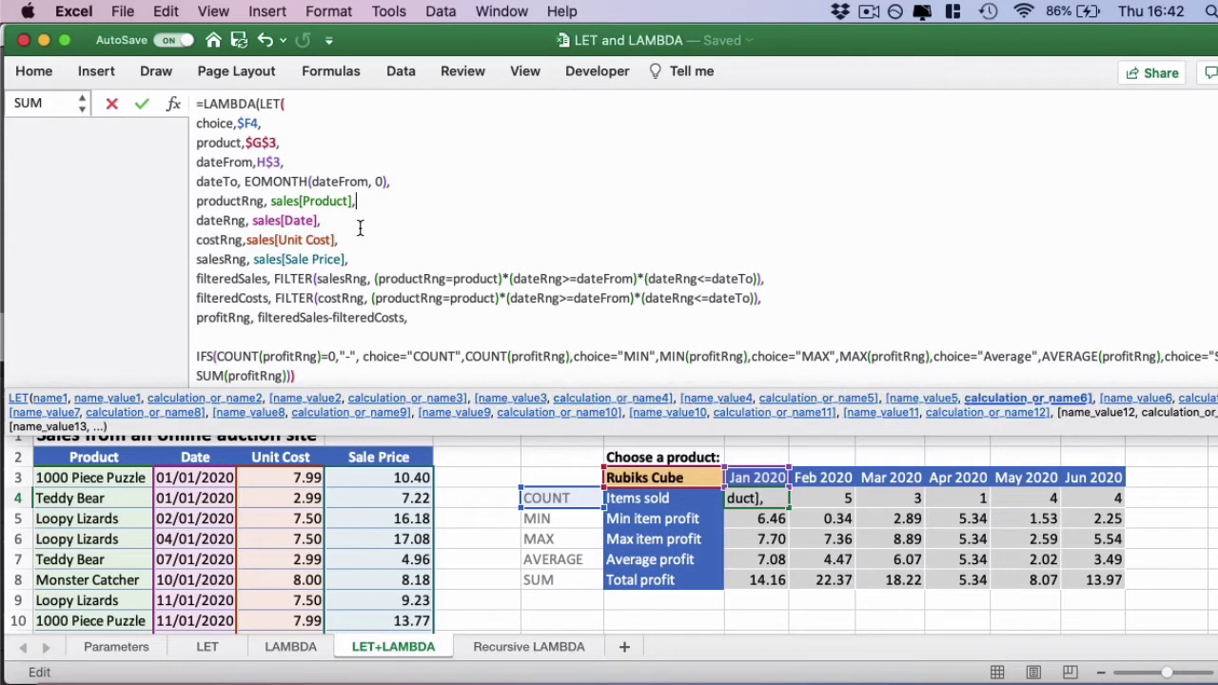
pyautogui.click(360, 222)
pyautogui.click(364, 240)
pyautogui.click(367, 260)
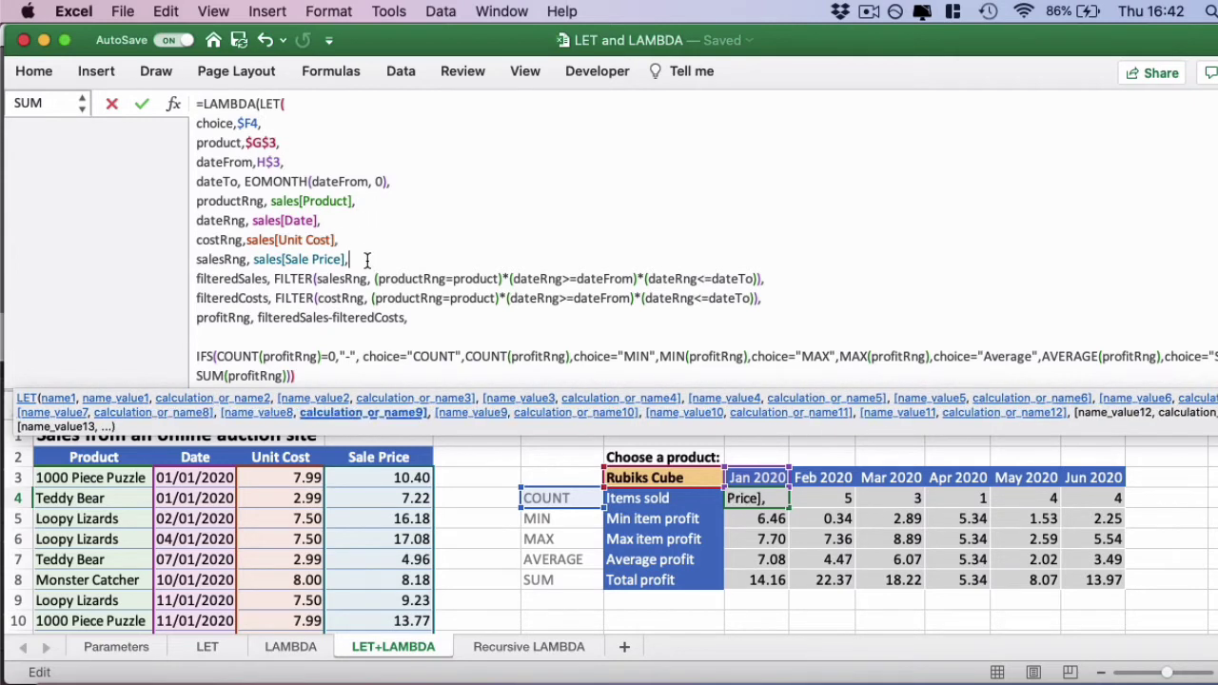
# Enter choice, product, dateFrom, productRng, dateRng and costRng as the LAMBDA's parameters before the LET calculation
pyautogui.click(259, 103)
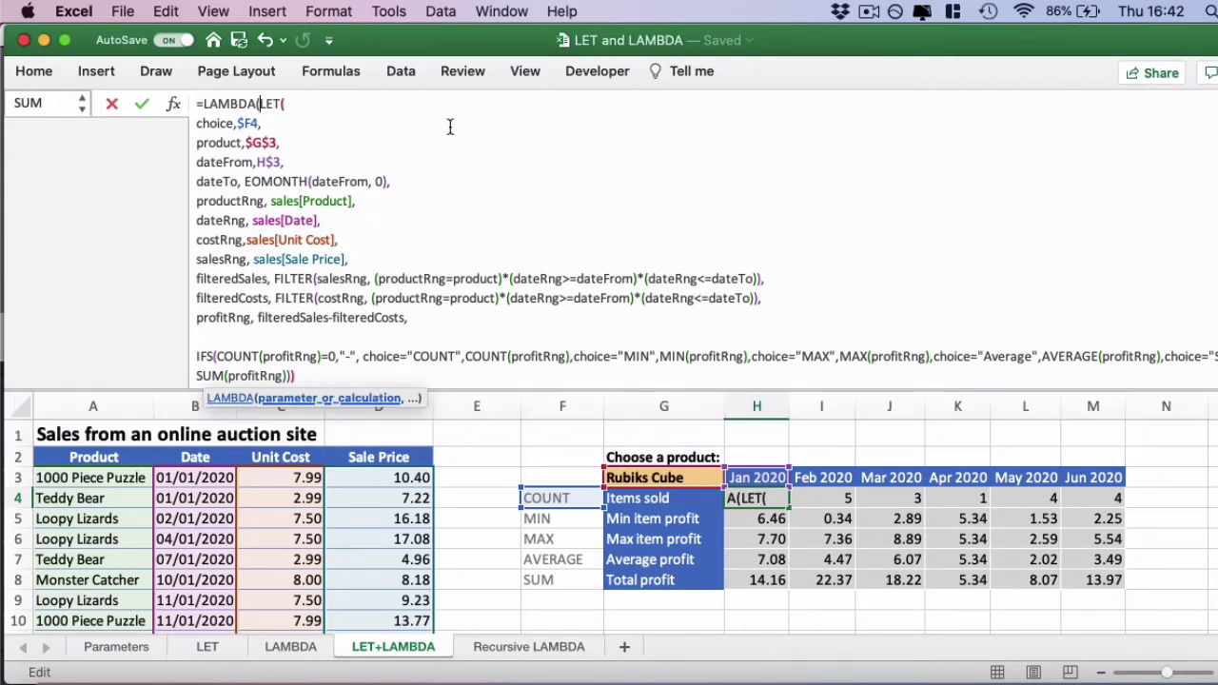
pyautogui.write('choice, prod')
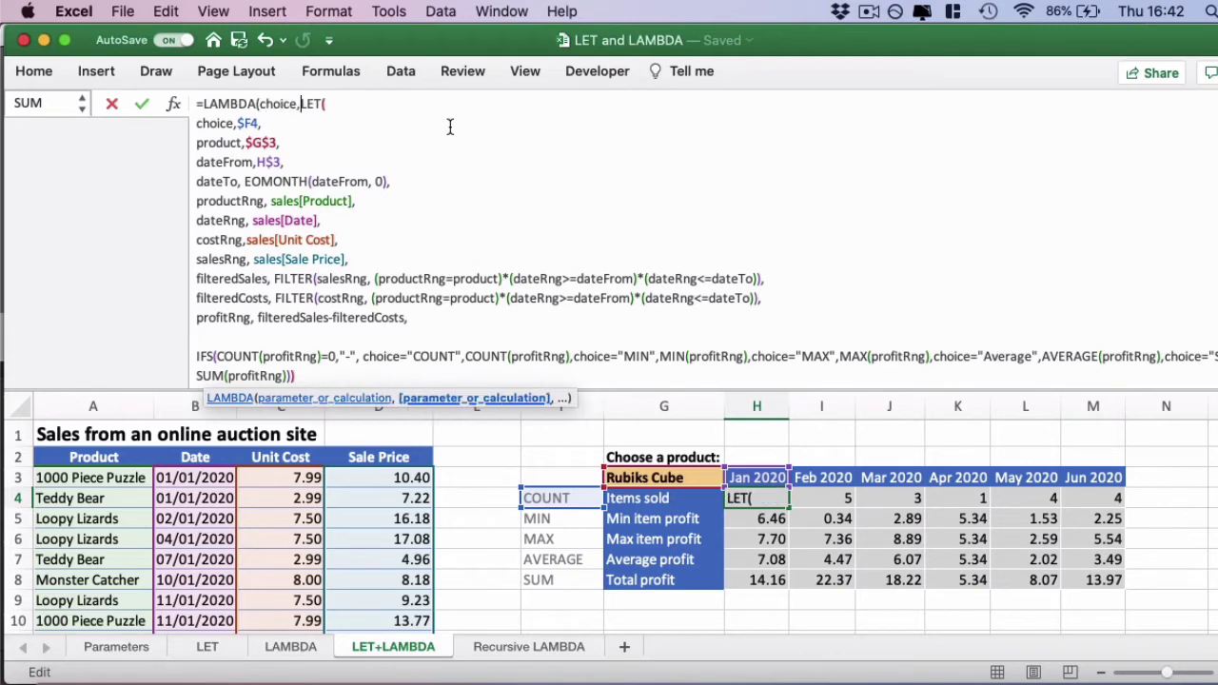
pyautogui.write('uct, dateFrom')
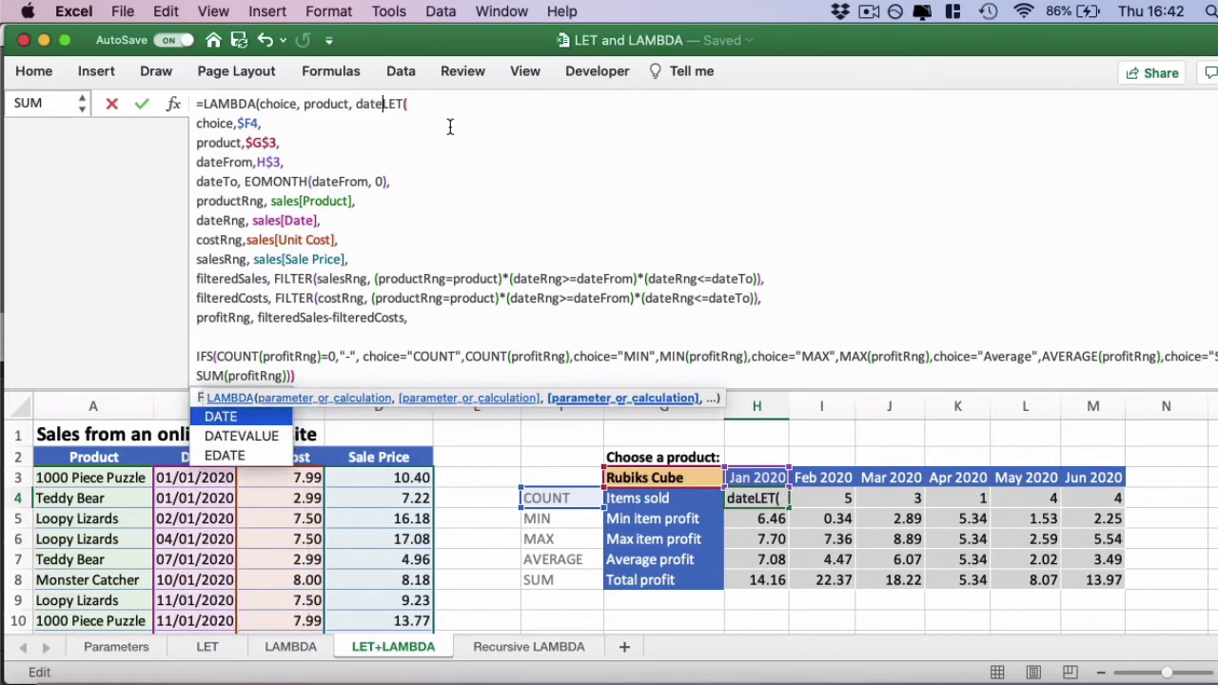
pyautogui.write(', productRn')
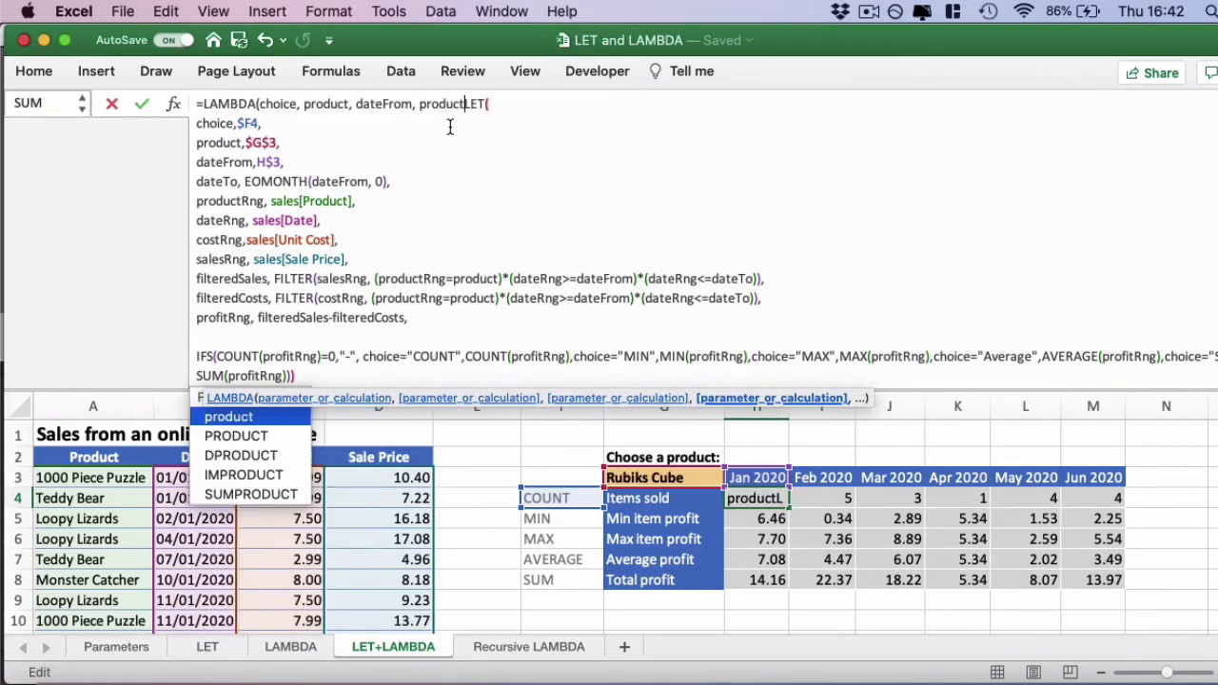
pyautogui.write('g, dateRng, c')
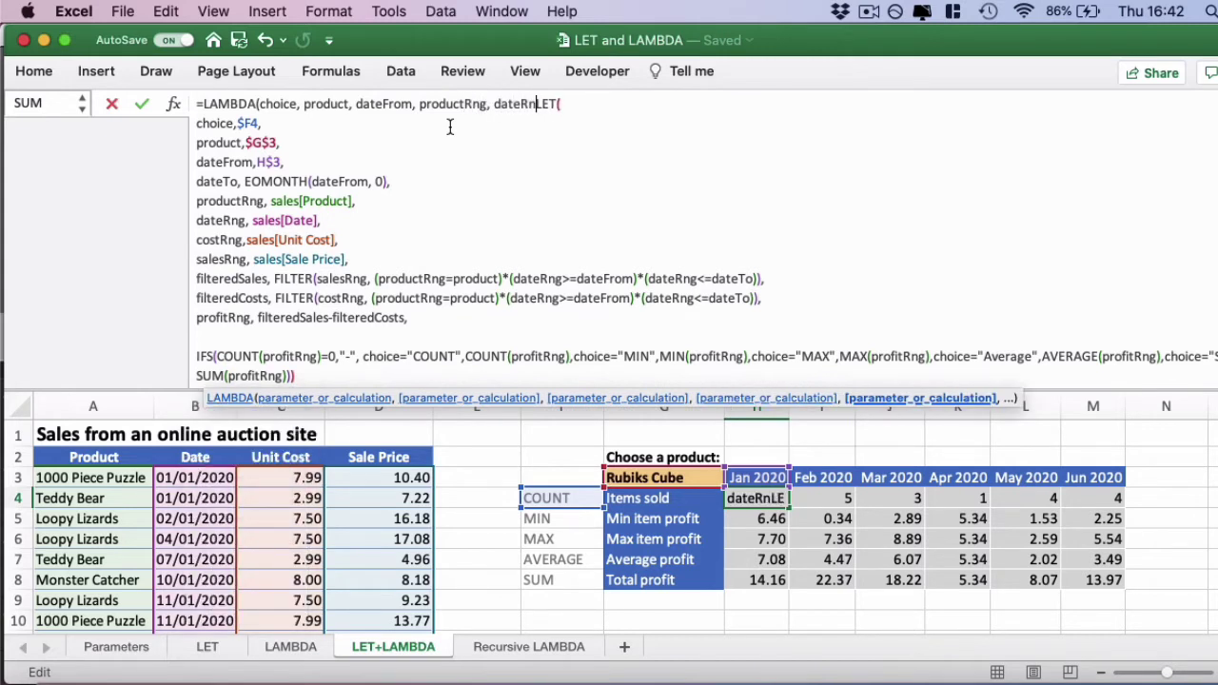
pyautogui.write('ostRng,')
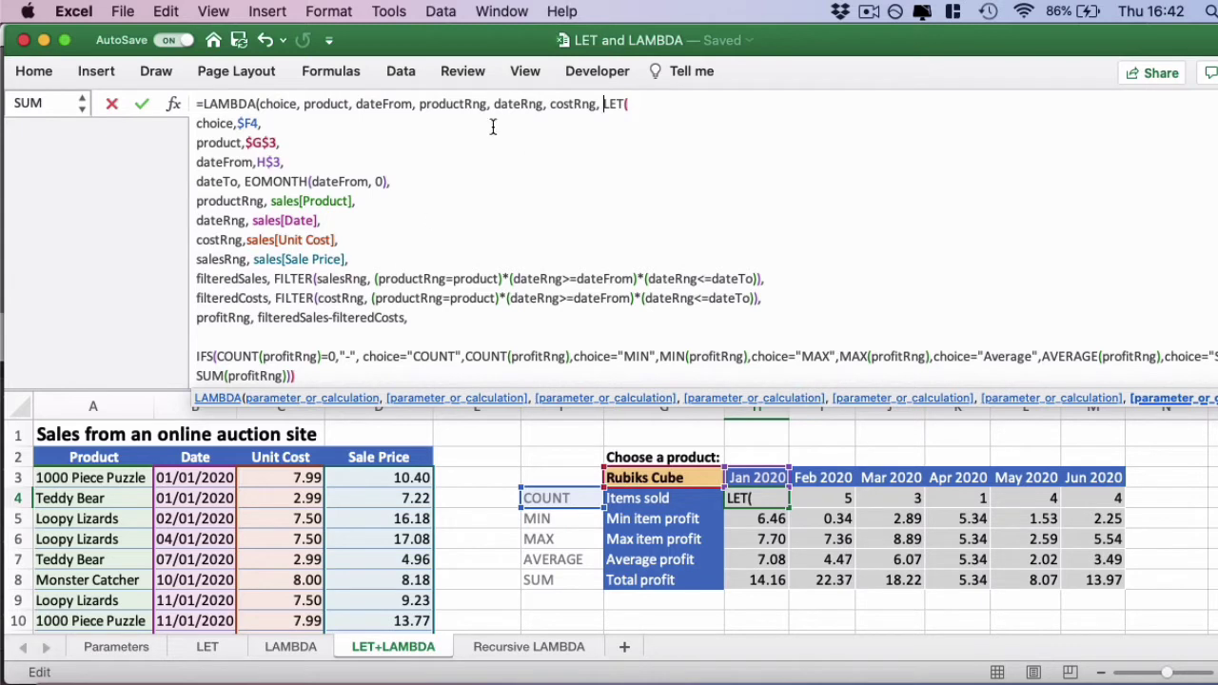
# Examine the LET block as the LAMBDA's calculation and compare its choice, product and dateFrom definitions with the parameter list
pyautogui.moveTo(604, 104); pyautogui.dragTo(659, 379)
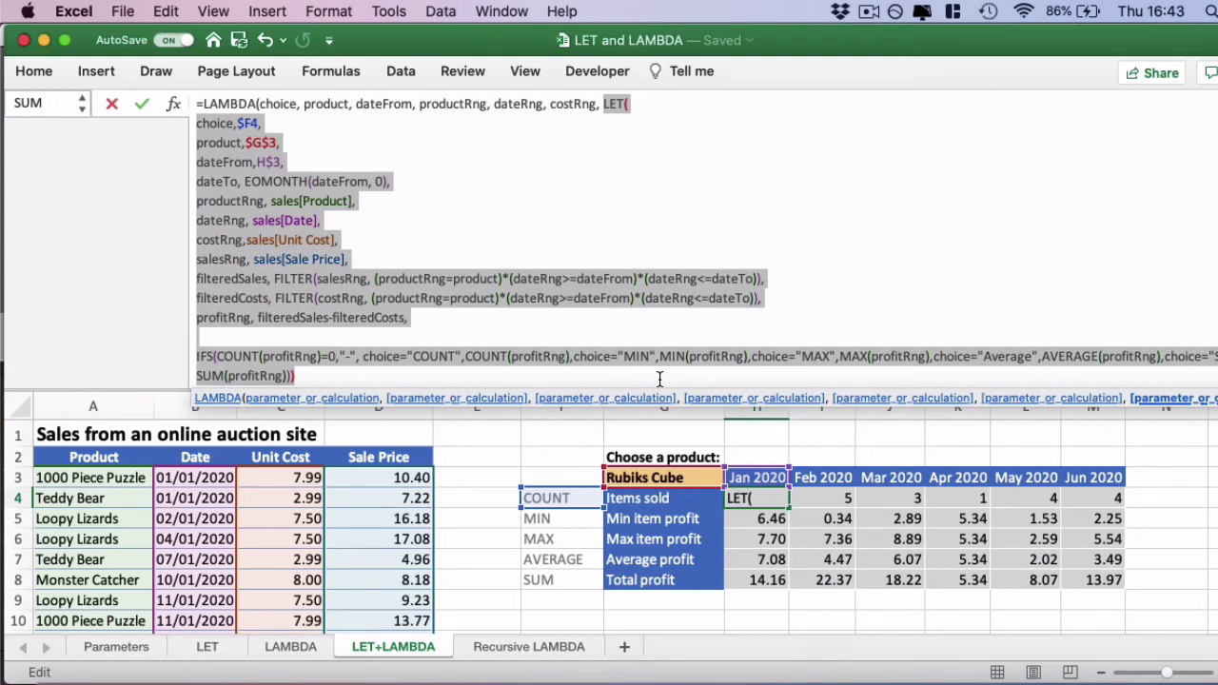
pyautogui.click(603, 113)
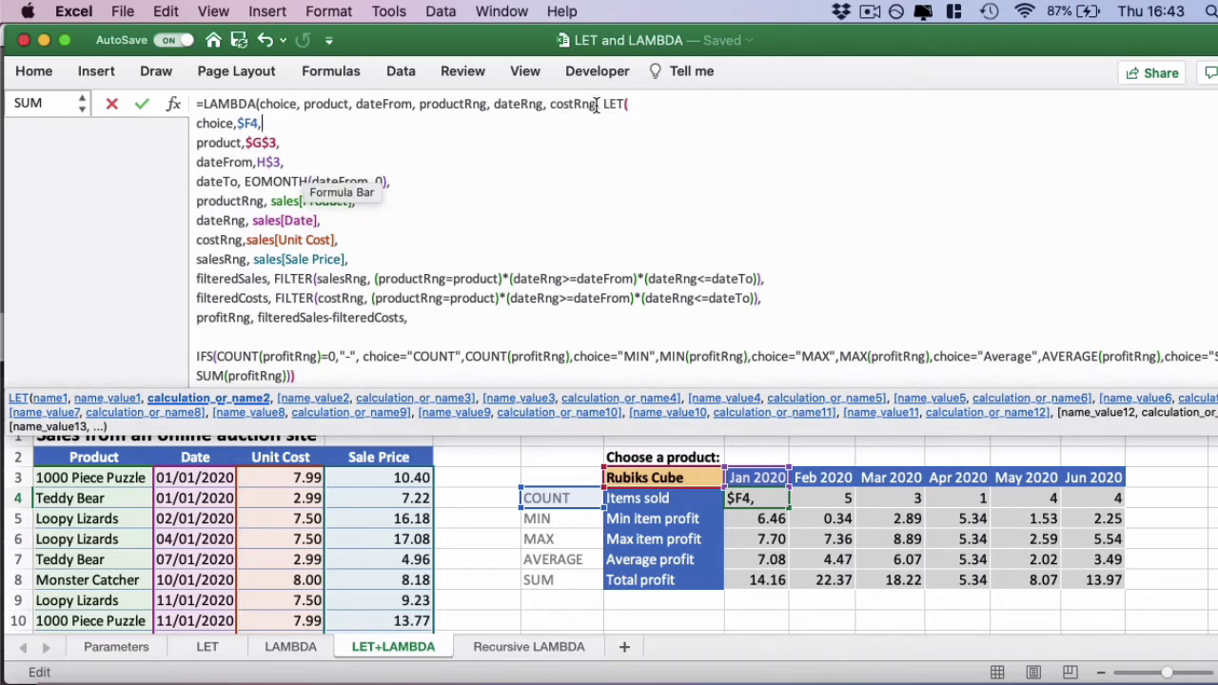
pyautogui.moveTo(300, 165); pyautogui.dragTo(197, 120)
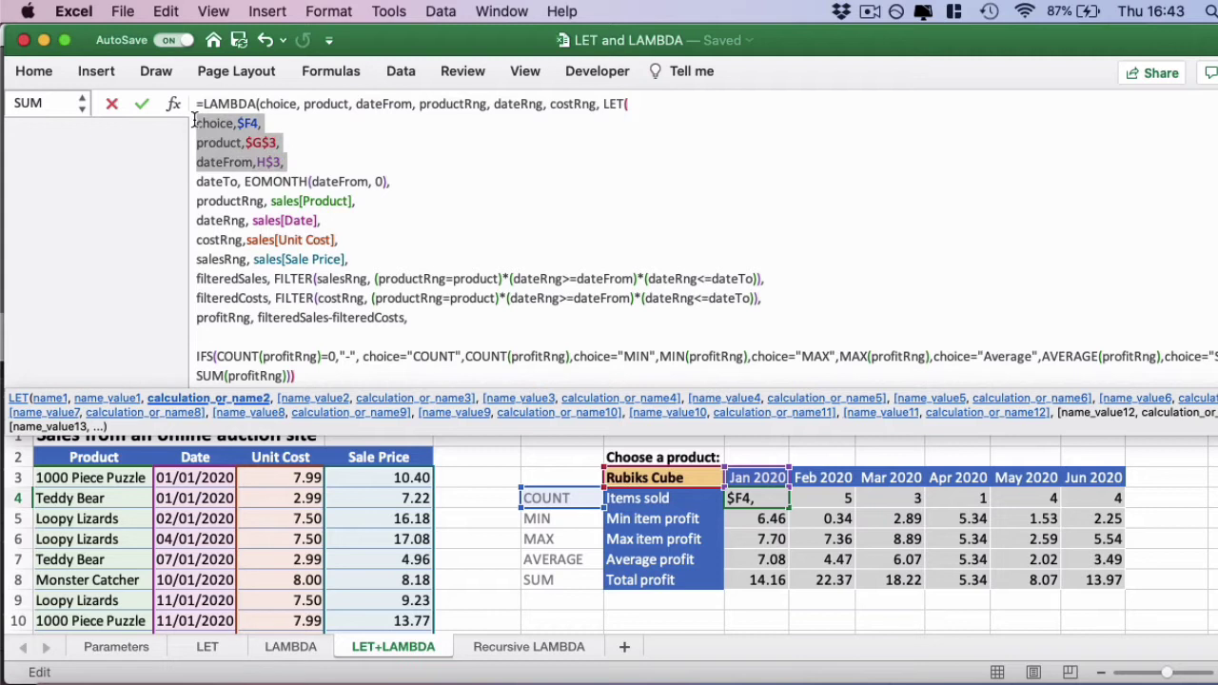
pyautogui.click(197, 122)
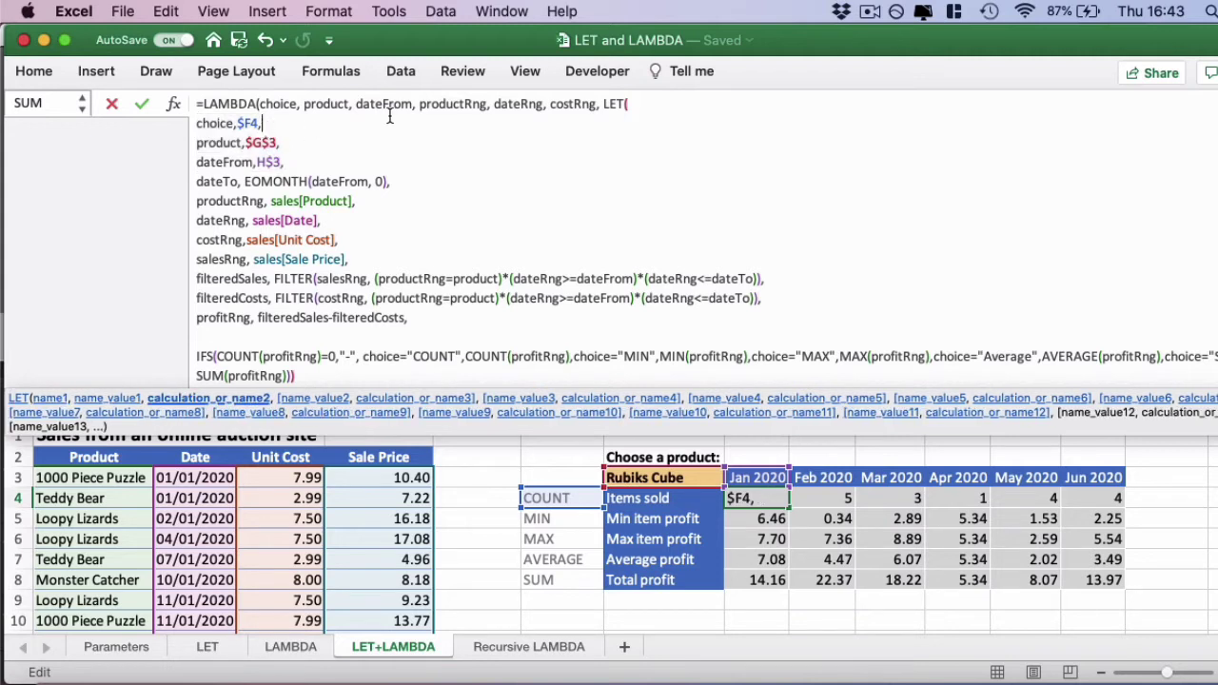
pyautogui.click(346, 106)
pyautogui.click(240, 143)
# Delete the choice, product, dateFrom, productRng, dateRng, costRng and salesRng definitions from the LET, and add the LAMBDA's closing parenthesis at the formula's end
pyautogui.moveTo(301, 163); pyautogui.dragTo(195, 128)
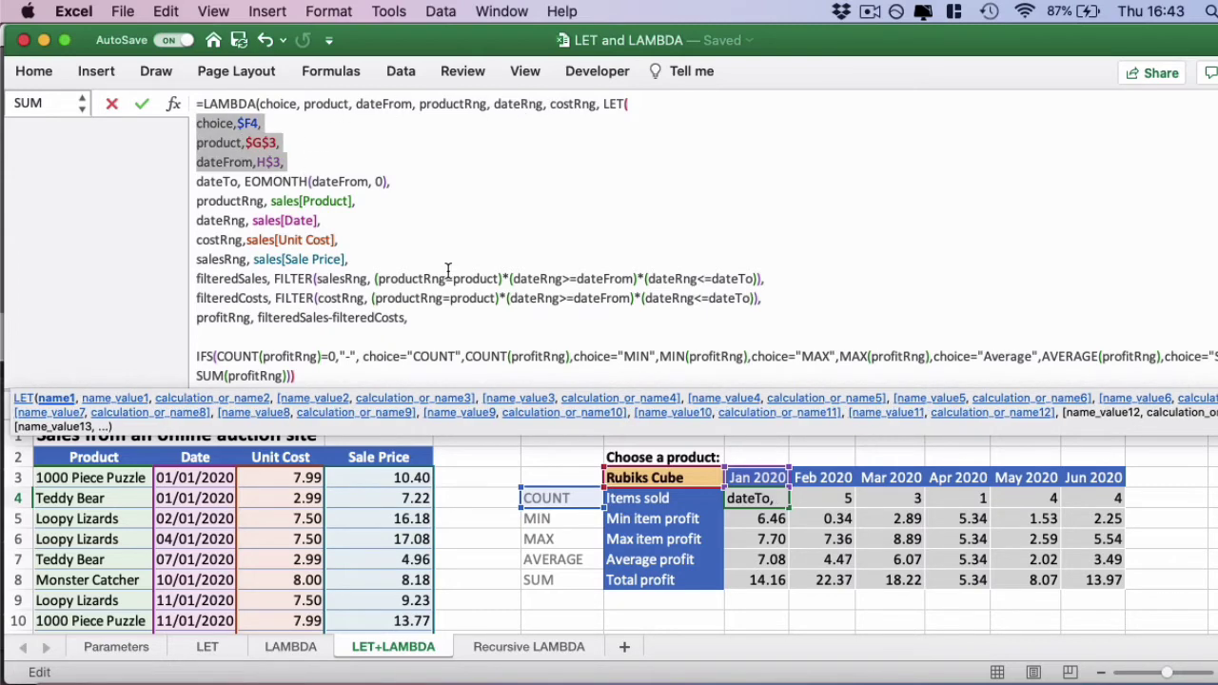
pyautogui.press('BackSpace')
pyautogui.moveTo(379, 198); pyautogui.dragTo(187, 142)
pyautogui.press('BackSpace')
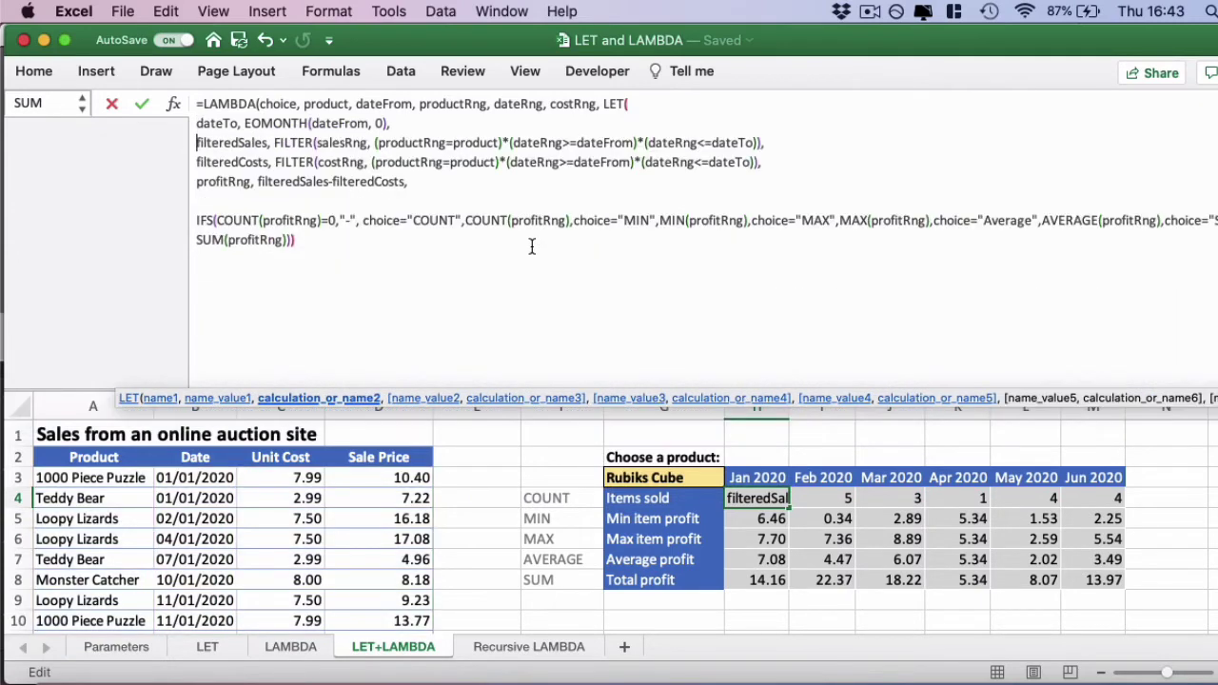
pyautogui.click(313, 238)
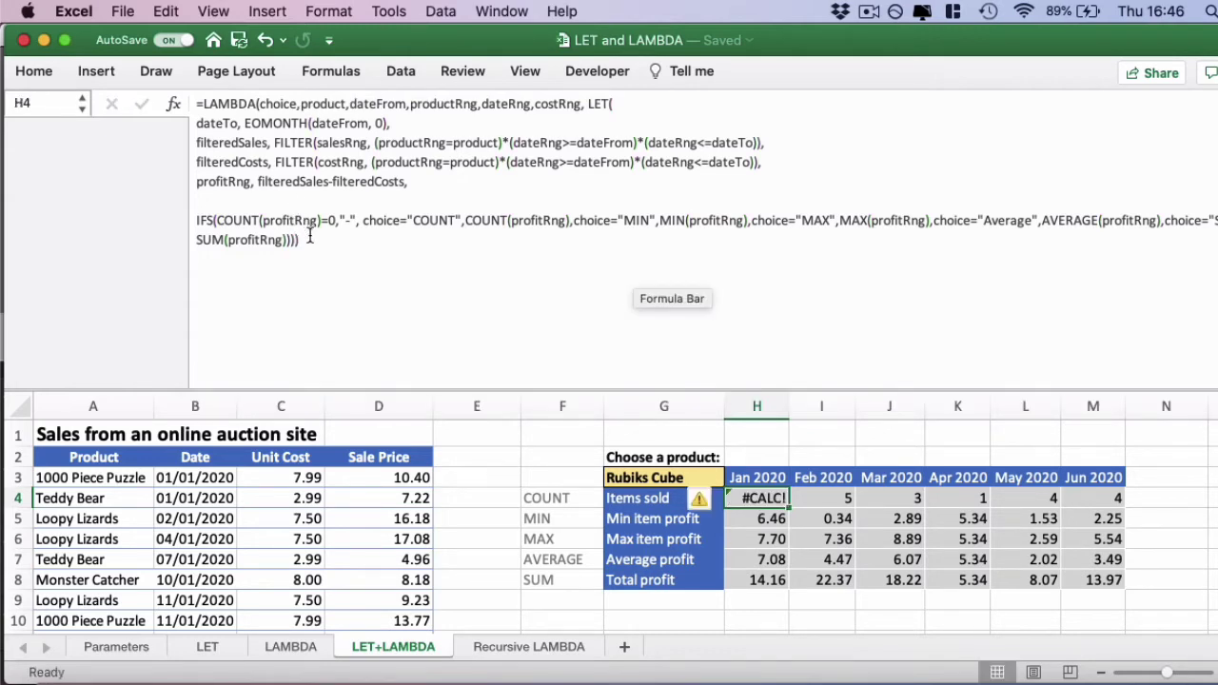
# Add salesRng as the LAMBDA's last parameter in H4, between costRng and the LET calculation
pyautogui.click(524, 261)
pyautogui.press('Return')
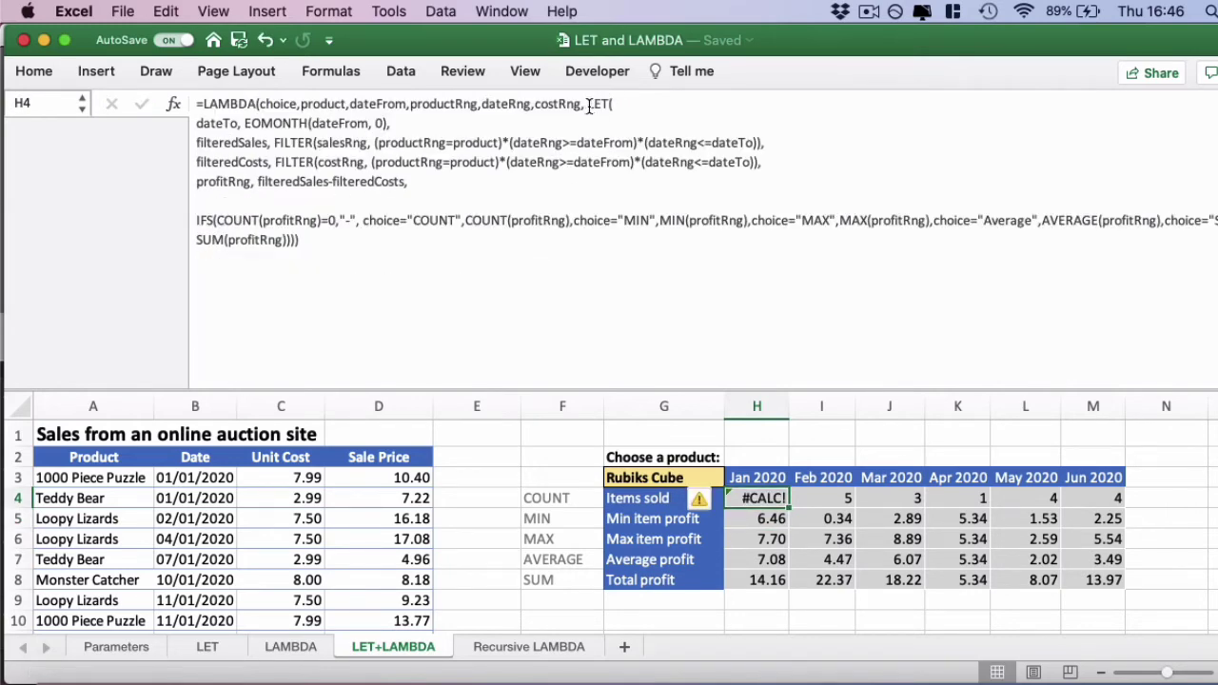
pyautogui.click(587, 106)
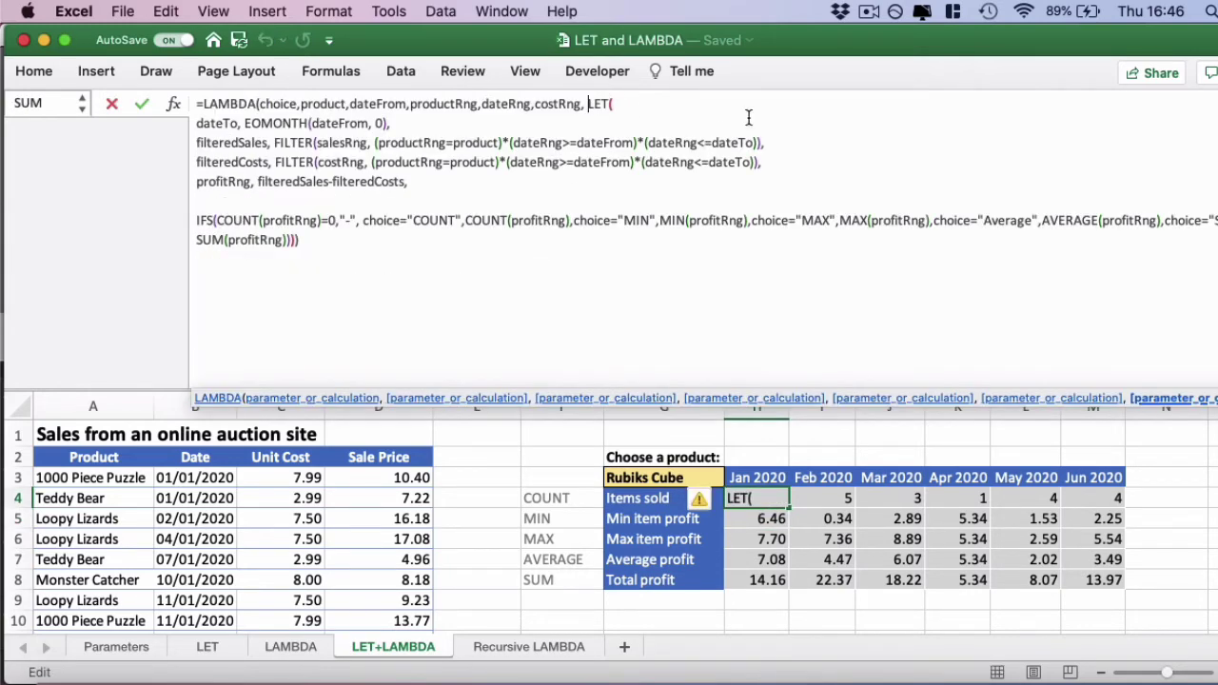
pyautogui.write('salesRn')
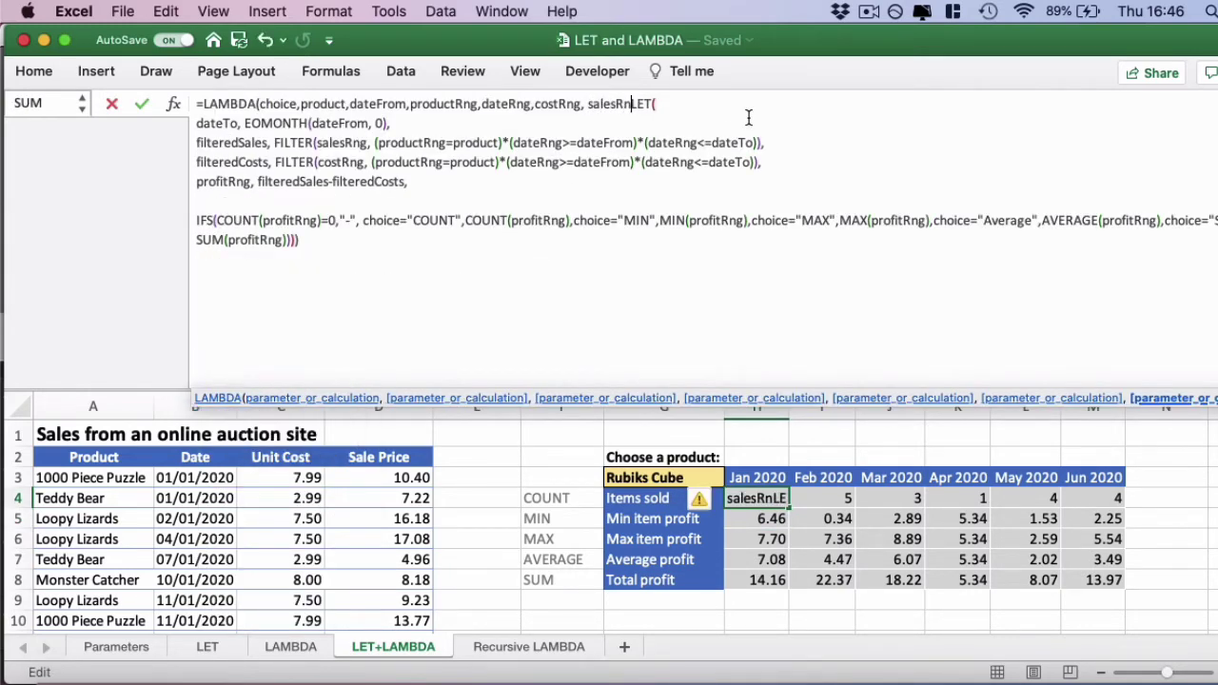
pyautogui.write('g,')
# Open an argument list after the LAMBDA's closing parenthesis and pass $F4 as the choice argument
pyautogui.click(360, 243)
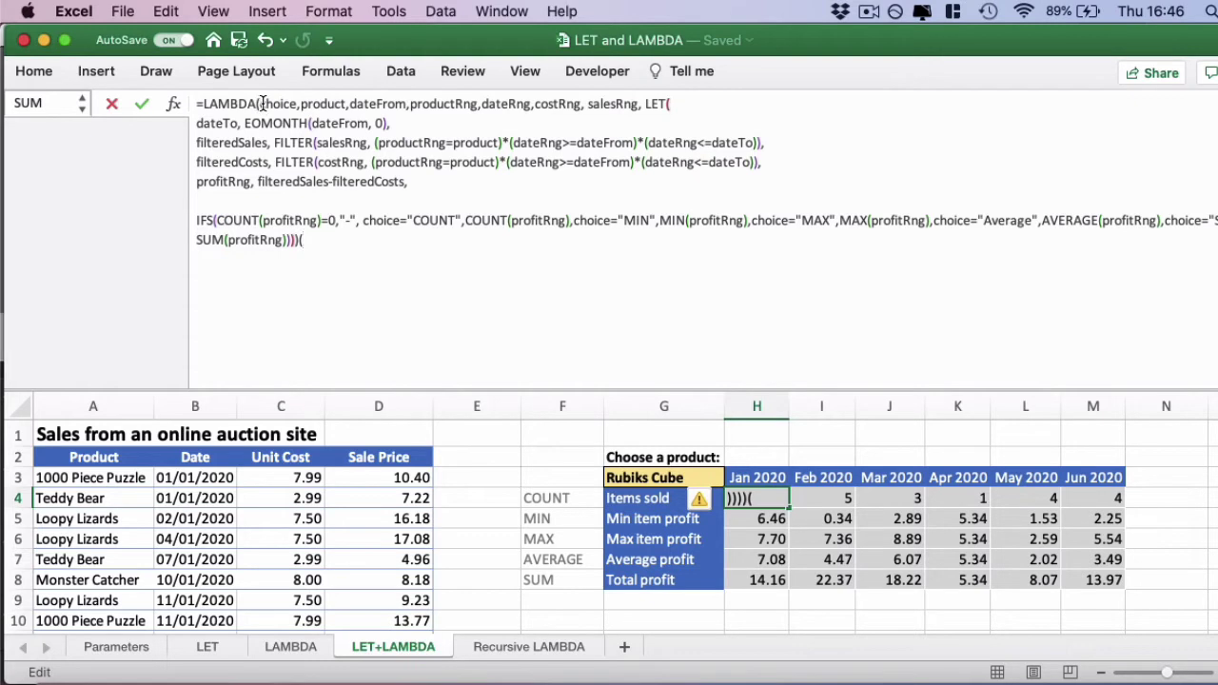
pyautogui.moveTo(258, 103); pyautogui.dragTo(644, 102)
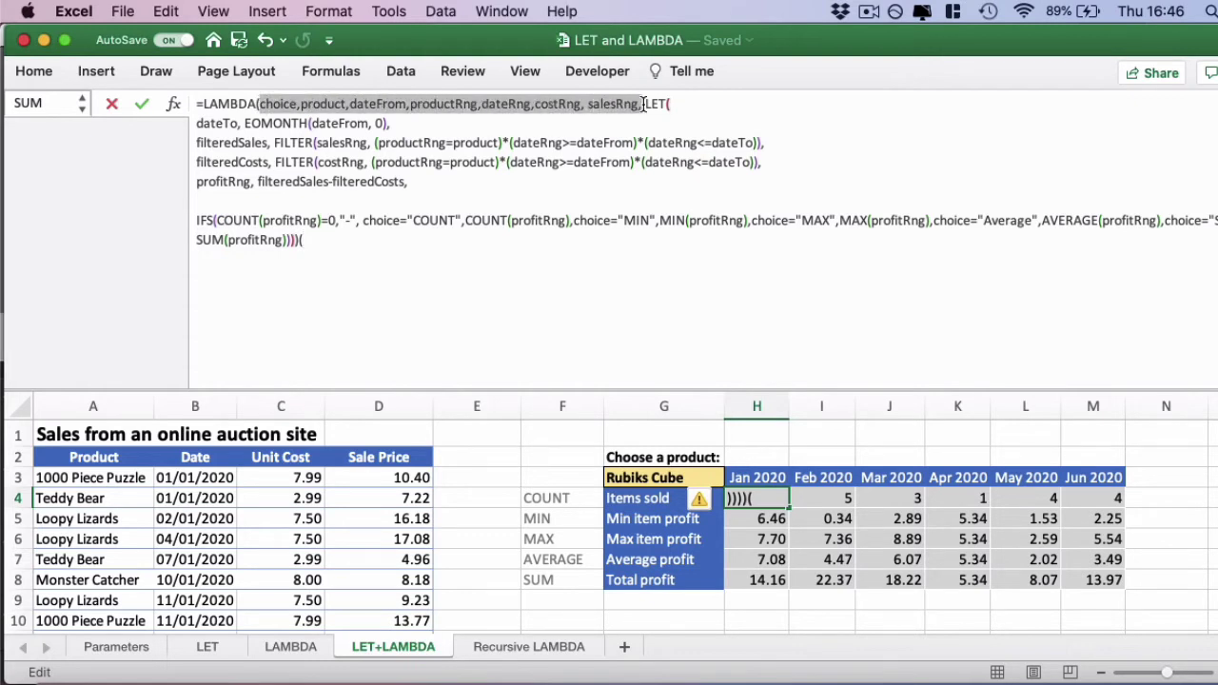
pyautogui.click(350, 244)
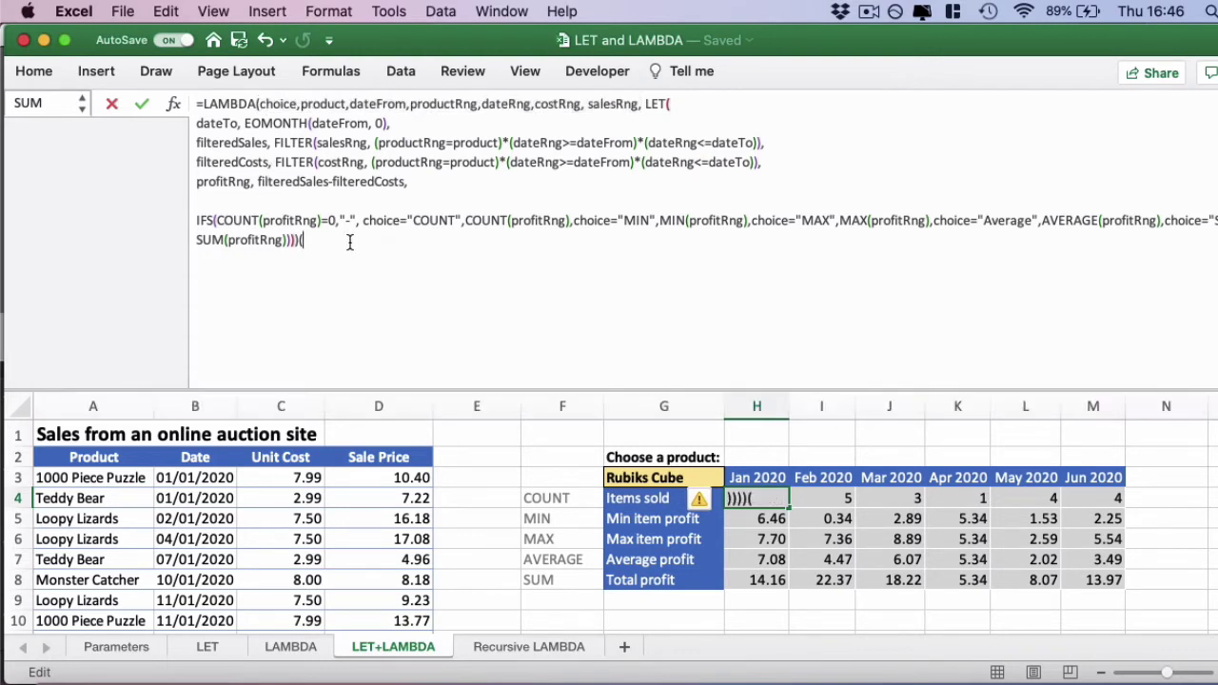
pyautogui.click(564, 499)
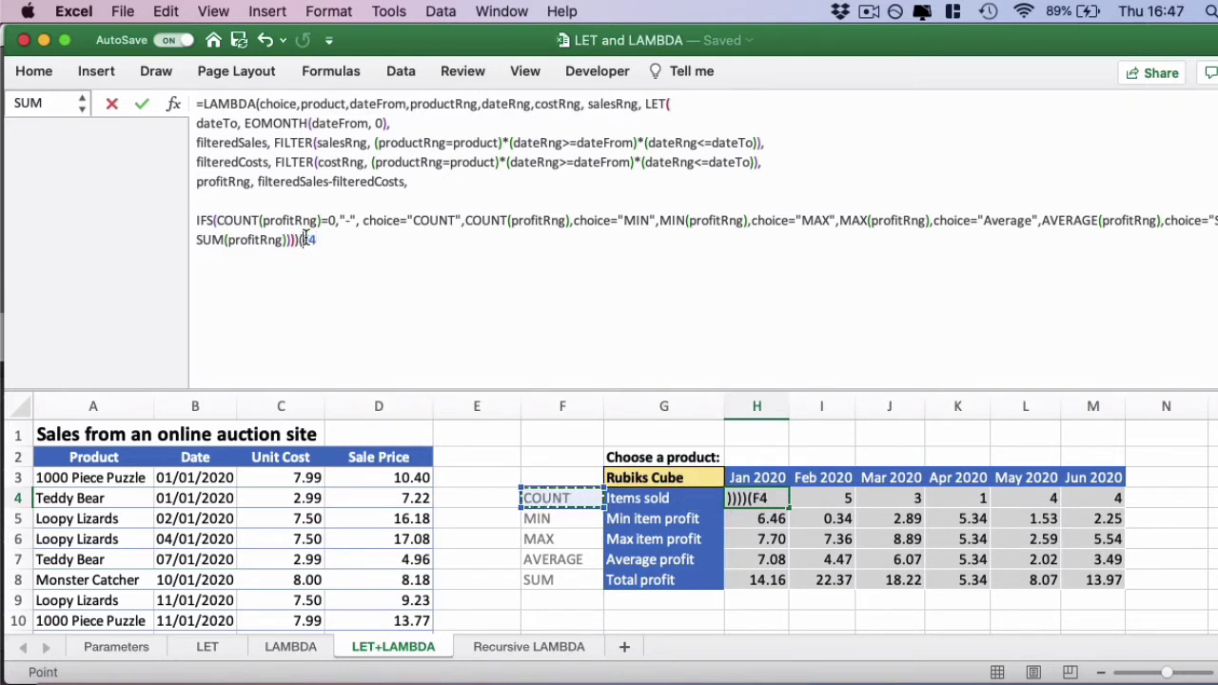
pyautogui.press('F4')
pyautogui.press('F4')
pyautogui.press('F4')
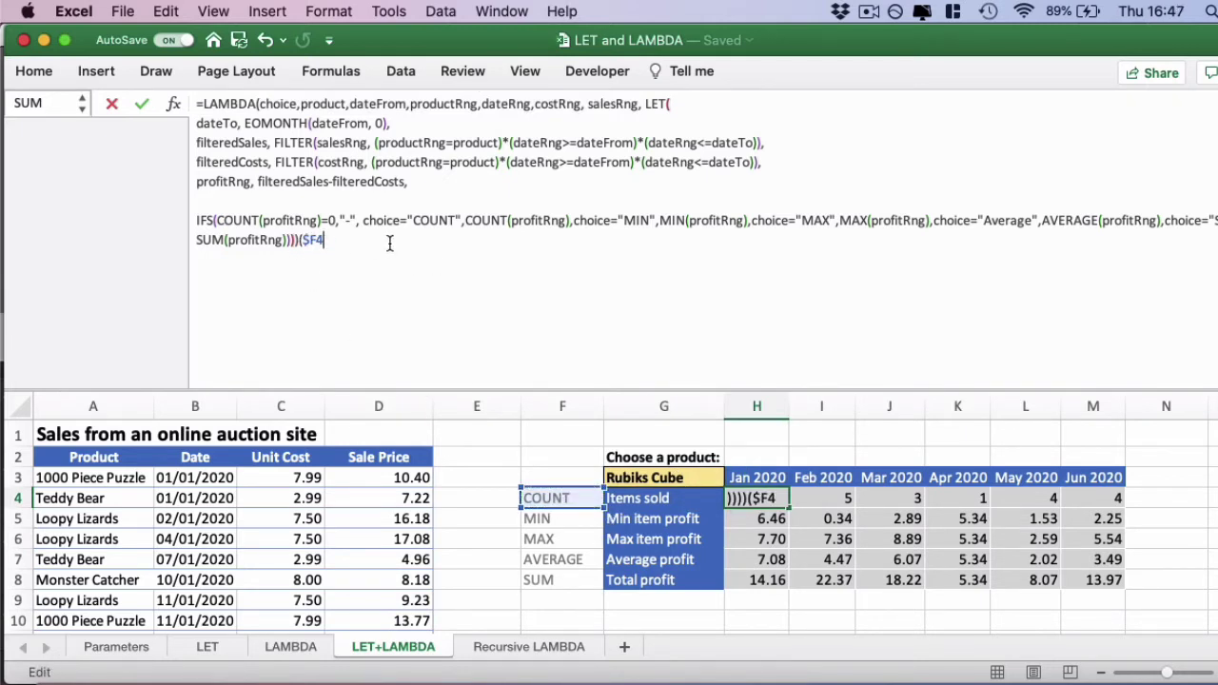
# Pass $G$3 as the product argument and H$3 as the dateFrom argument
pyautogui.write(',')
pyautogui.click(684, 478)
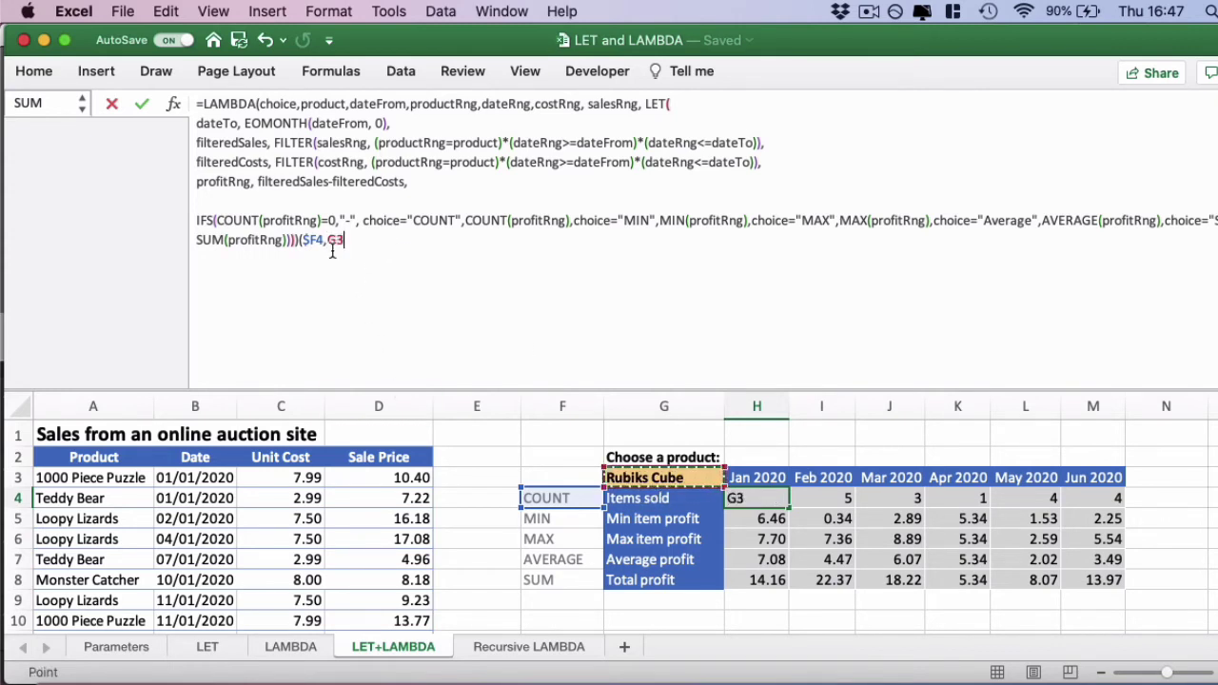
pyautogui.press('F4')
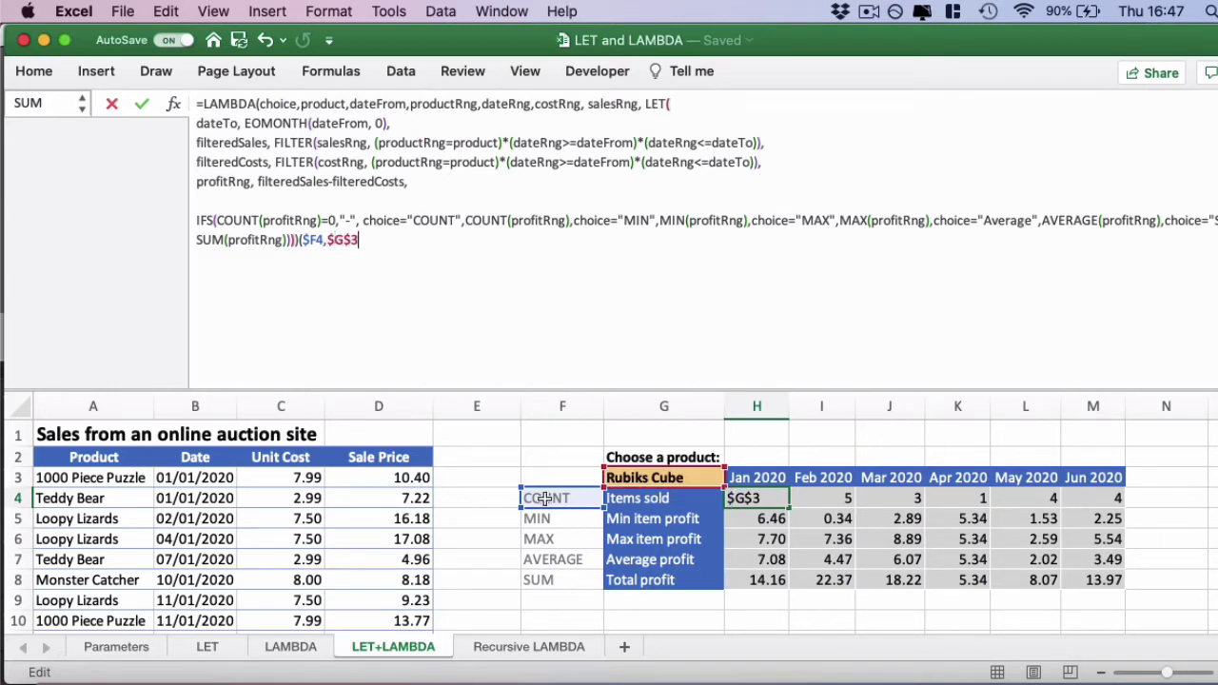
pyautogui.write(',')
pyautogui.click(762, 478)
pyautogui.click(369, 239)
pyautogui.write('$3')
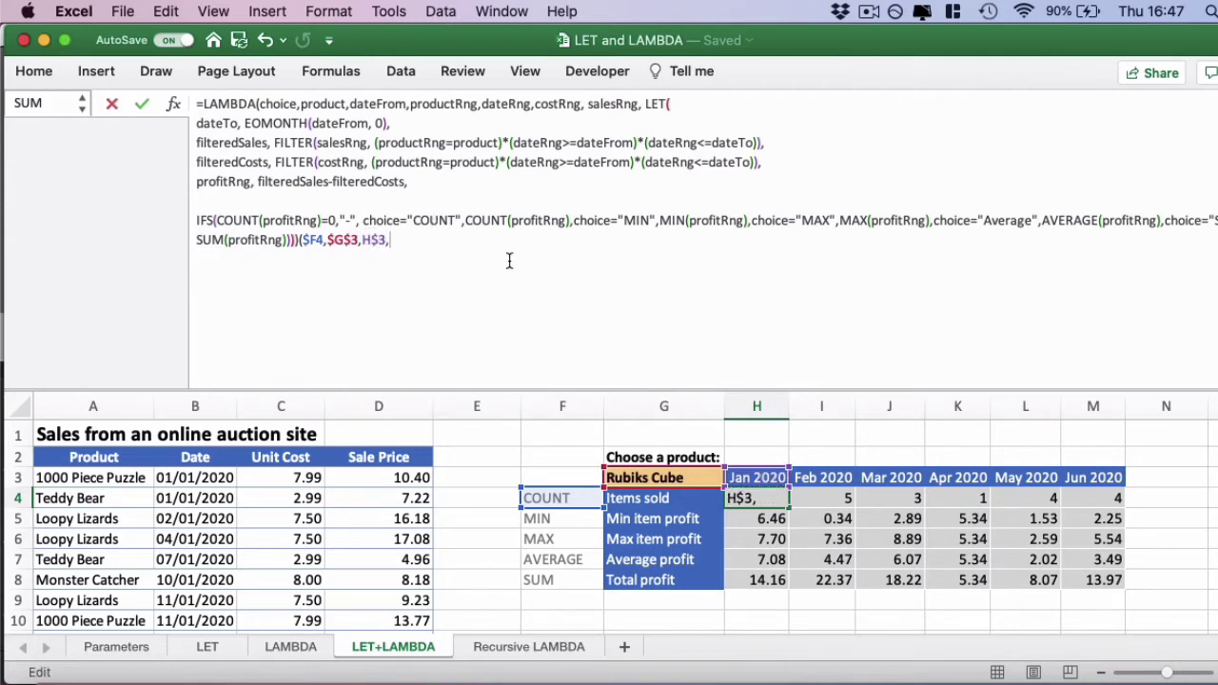
# Pass sales[Product], sales[Date], sales[Unit Cost] and sales[Sale Price] as the remaining arguments, close the parenthesis and commit the H4 formula
pyautogui.write(',sales[')
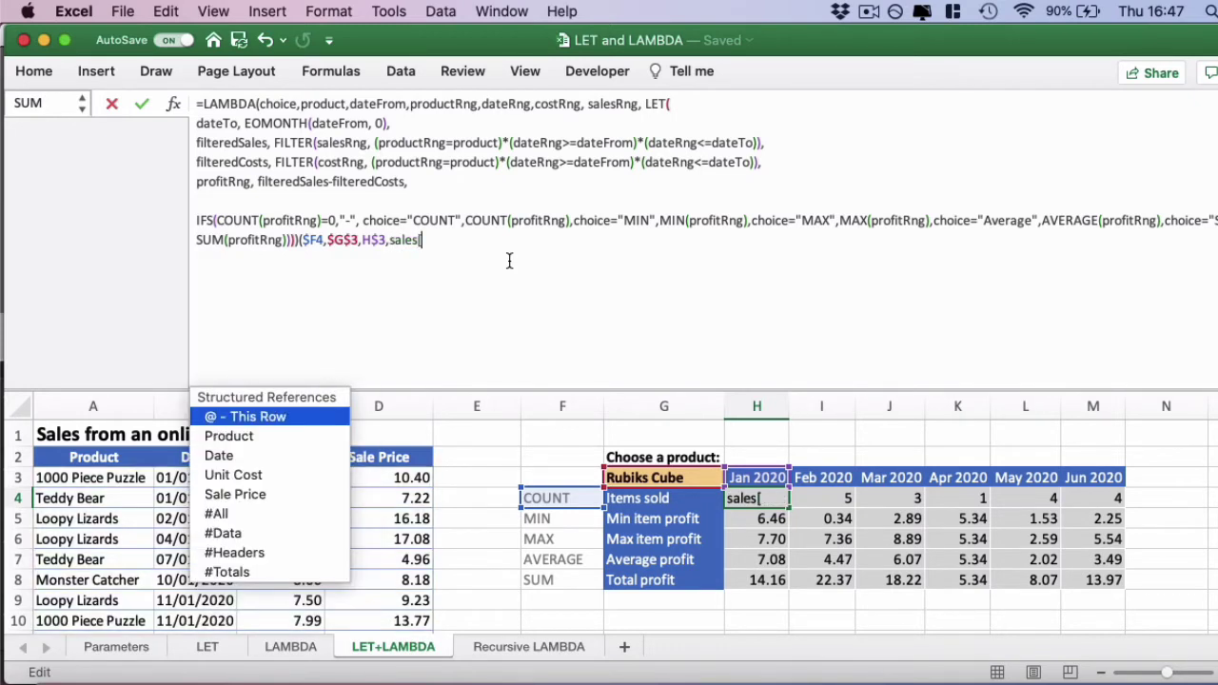
pyautogui.doubleClick(276, 438)
pyautogui.write('],sales[D')
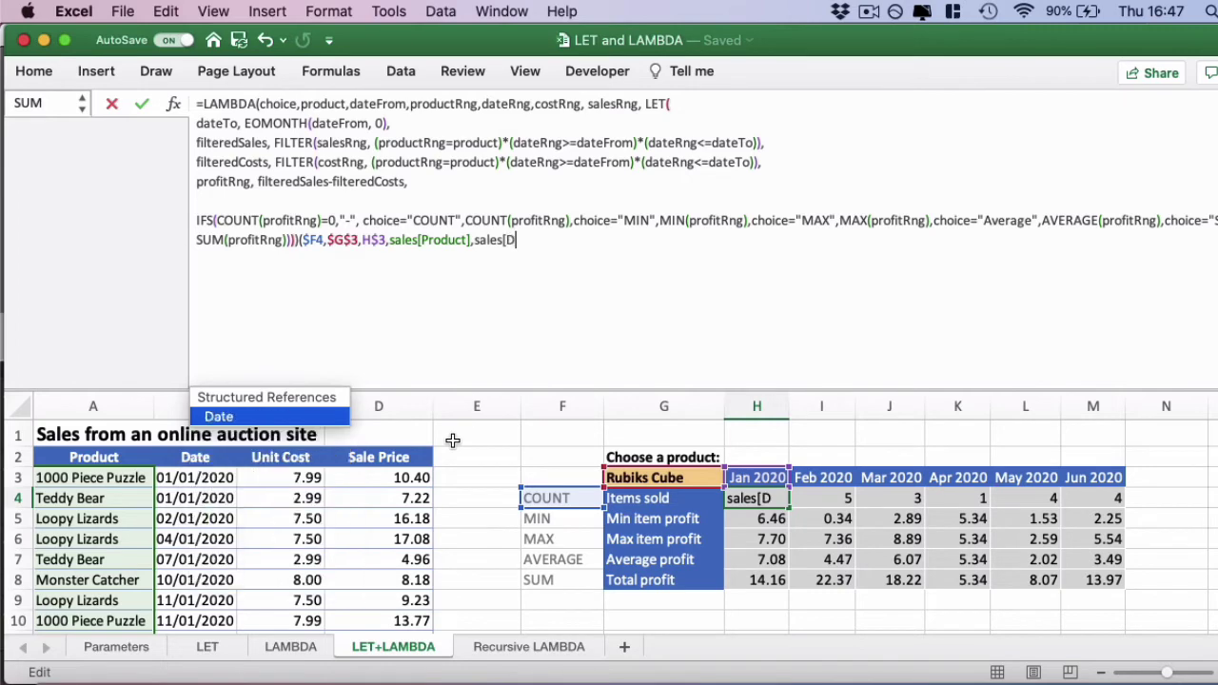
pyautogui.press('Tab')
pyautogui.write('],sales[Unit')
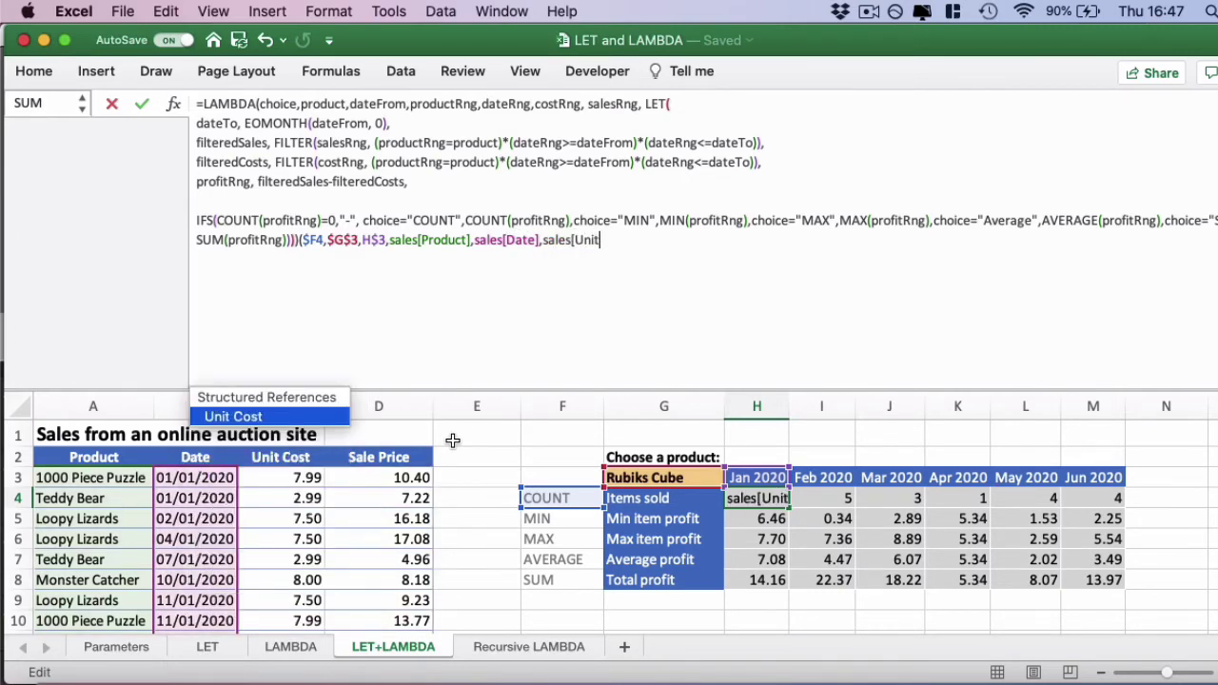
pyautogui.write(' Cost], sale')
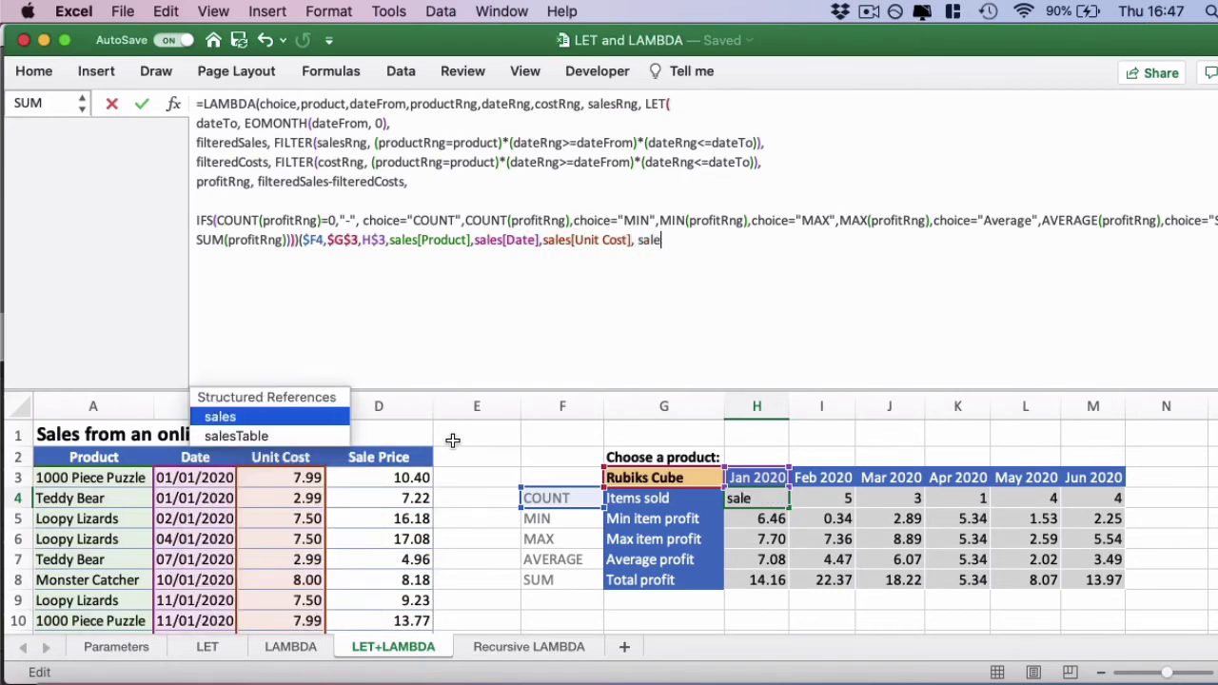
pyautogui.write('s[Sale Price]')
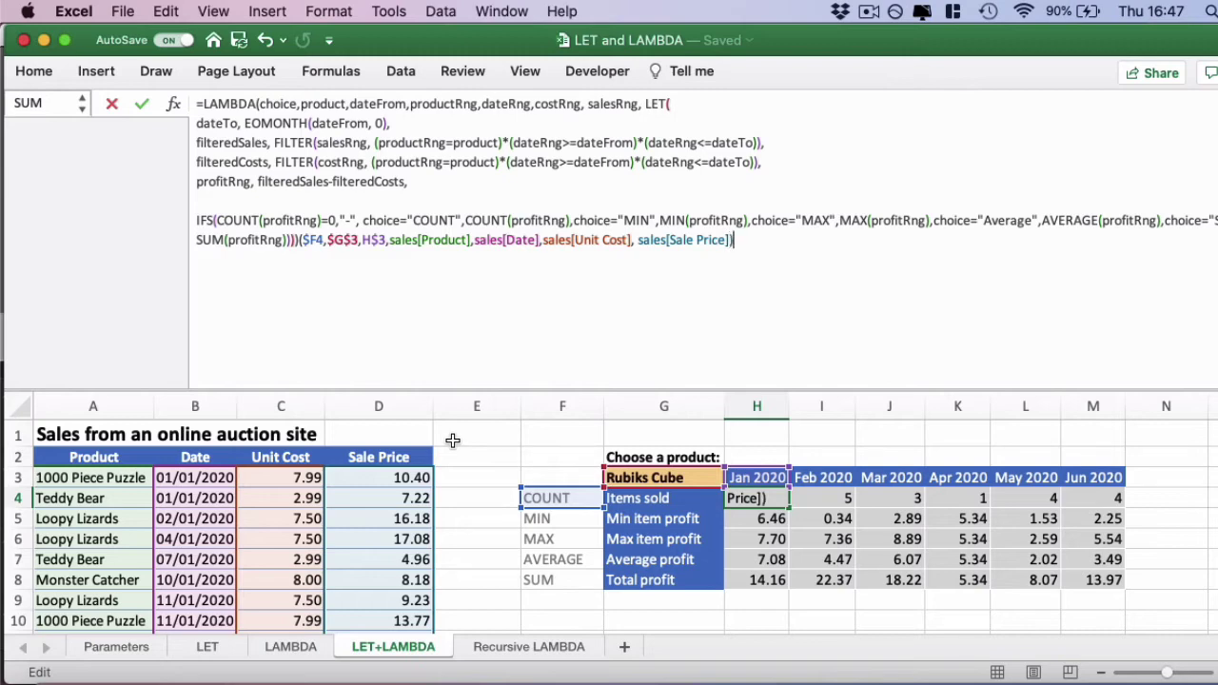
pyautogui.write(')')
pyautogui.press('Return')
pyautogui.press('Up')
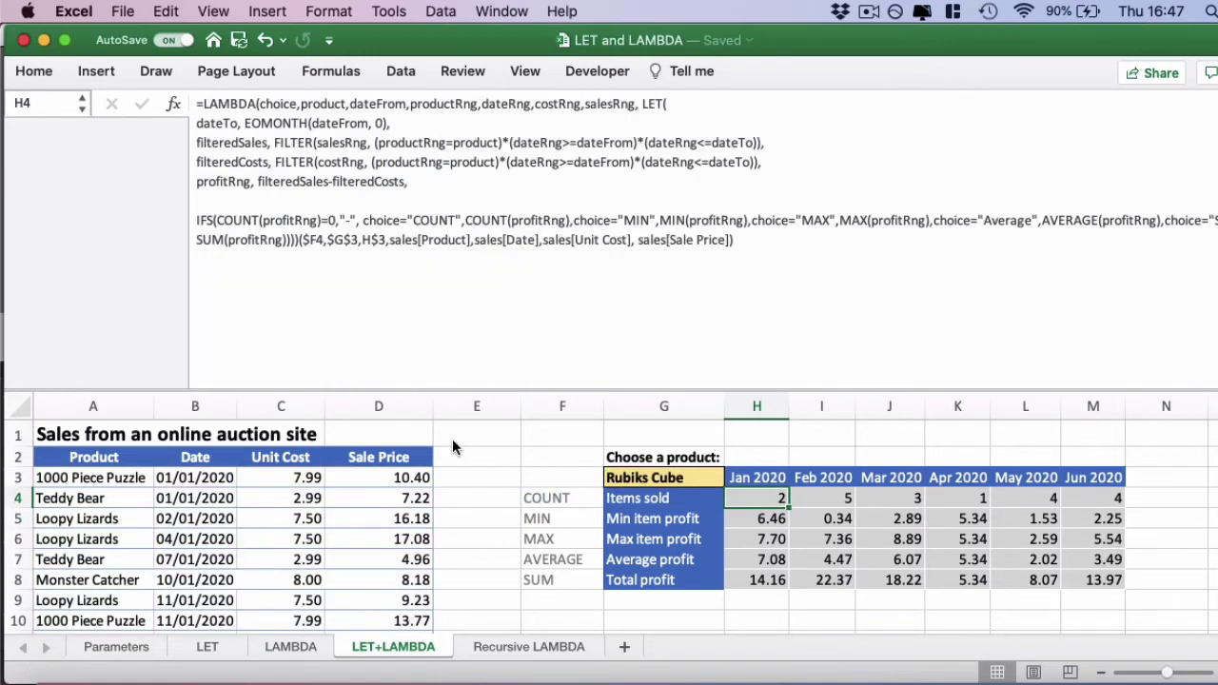
# Clear the old results from the statistics table in H5:H8 and I4:M8, keeping only cell H4
pyautogui.moveTo(751, 519); pyautogui.dragTo(776, 577)
pyautogui.press('Delete')
pyautogui.moveTo(834, 498); pyautogui.dragTo(829, 579)
pyautogui.press('Delete')
pyautogui.press('Delete')
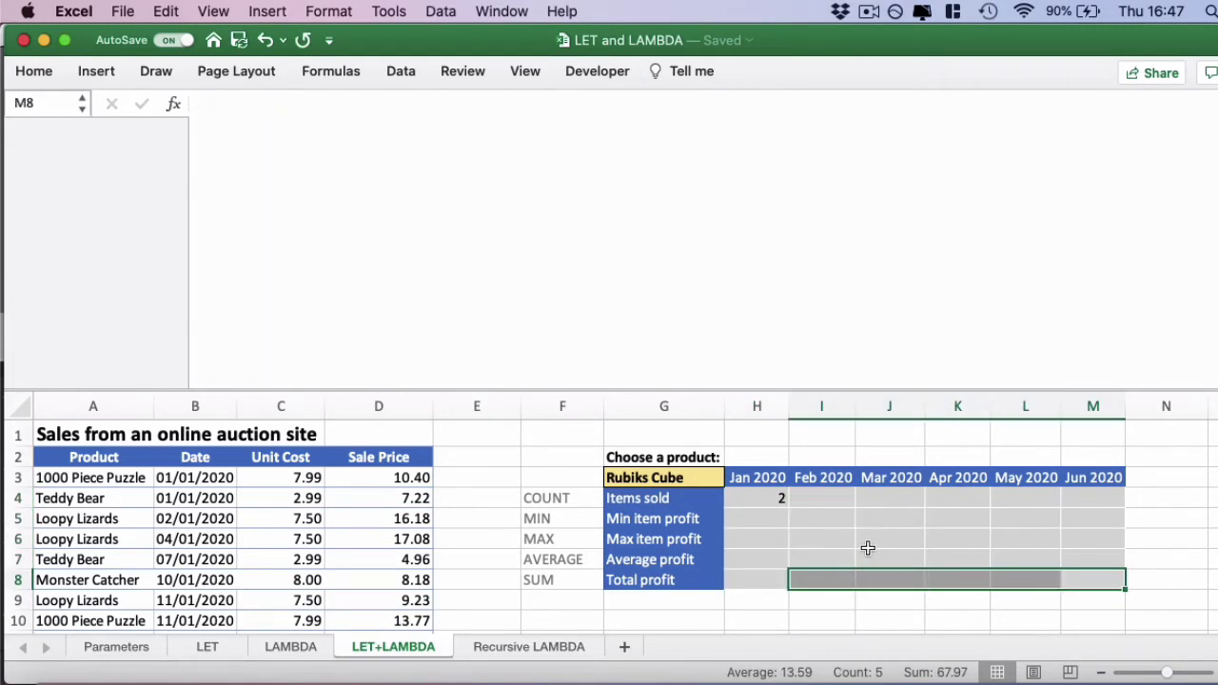
pyautogui.click(868, 547)
# Copy the LAMBDA formula from H4 and paste only the formula across H4:M8
pyautogui.click(750, 498)
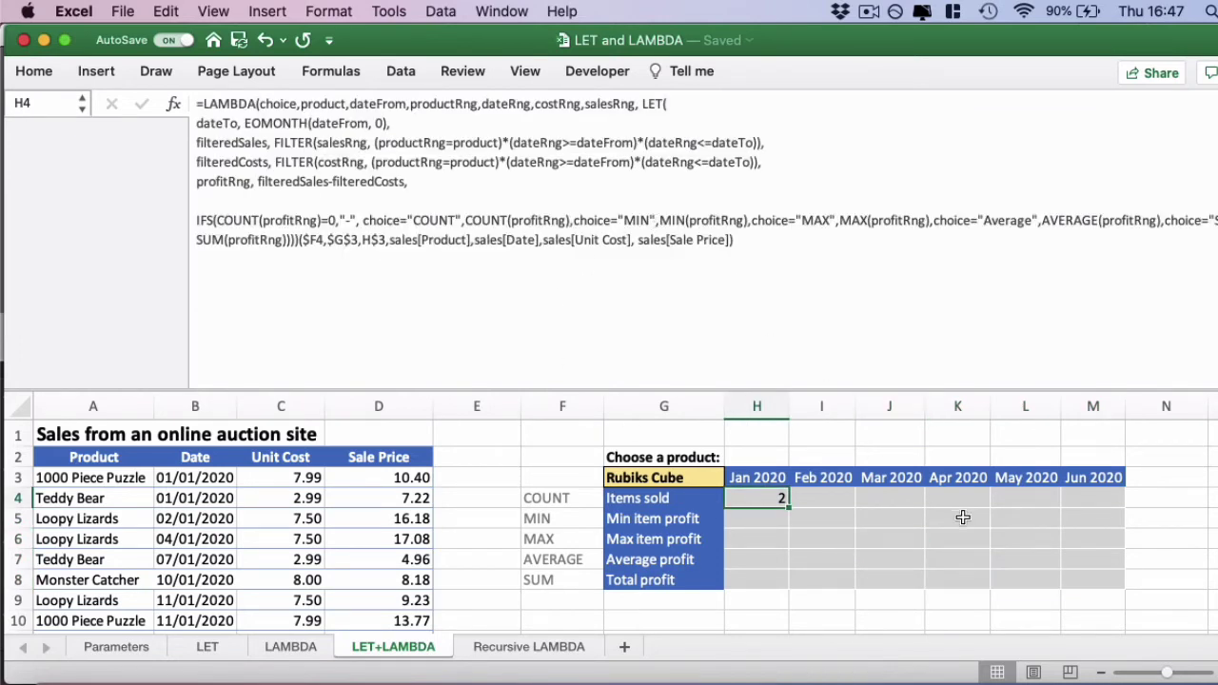
pyautogui.press('super+c')
pyautogui.keyDown('shift'); pyautogui.click(1090, 577); pyautogui.keyUp('shift')
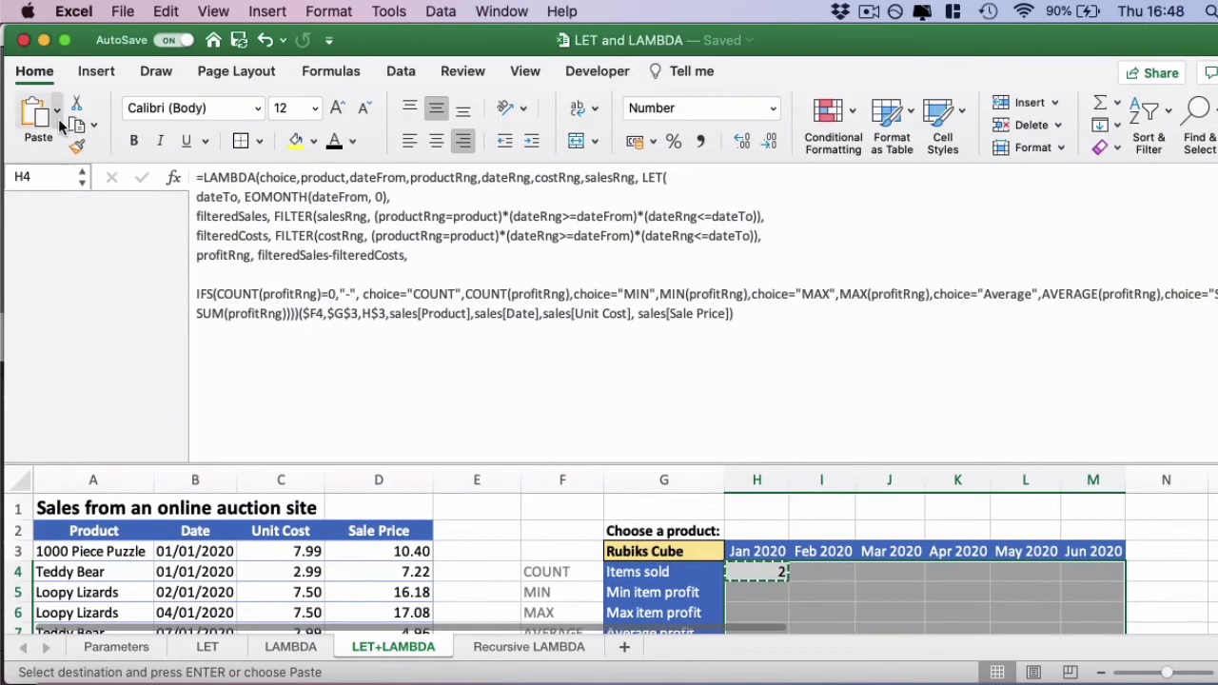
pyautogui.click(57, 112)
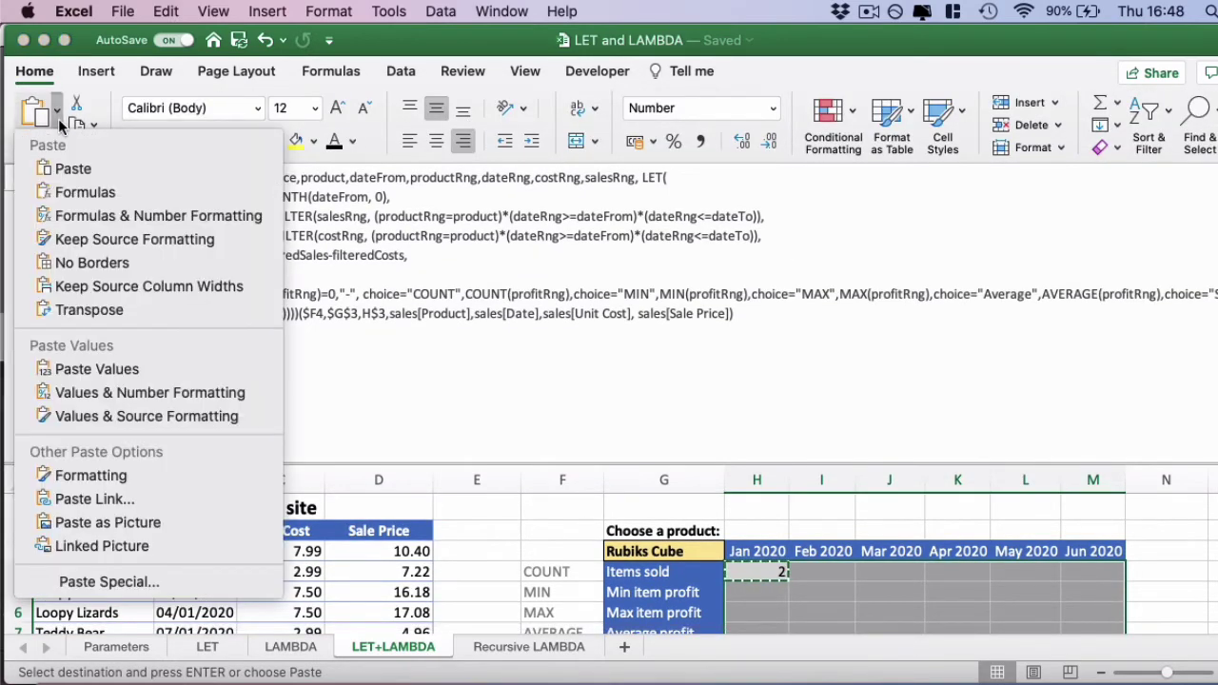
pyautogui.click(110, 194)
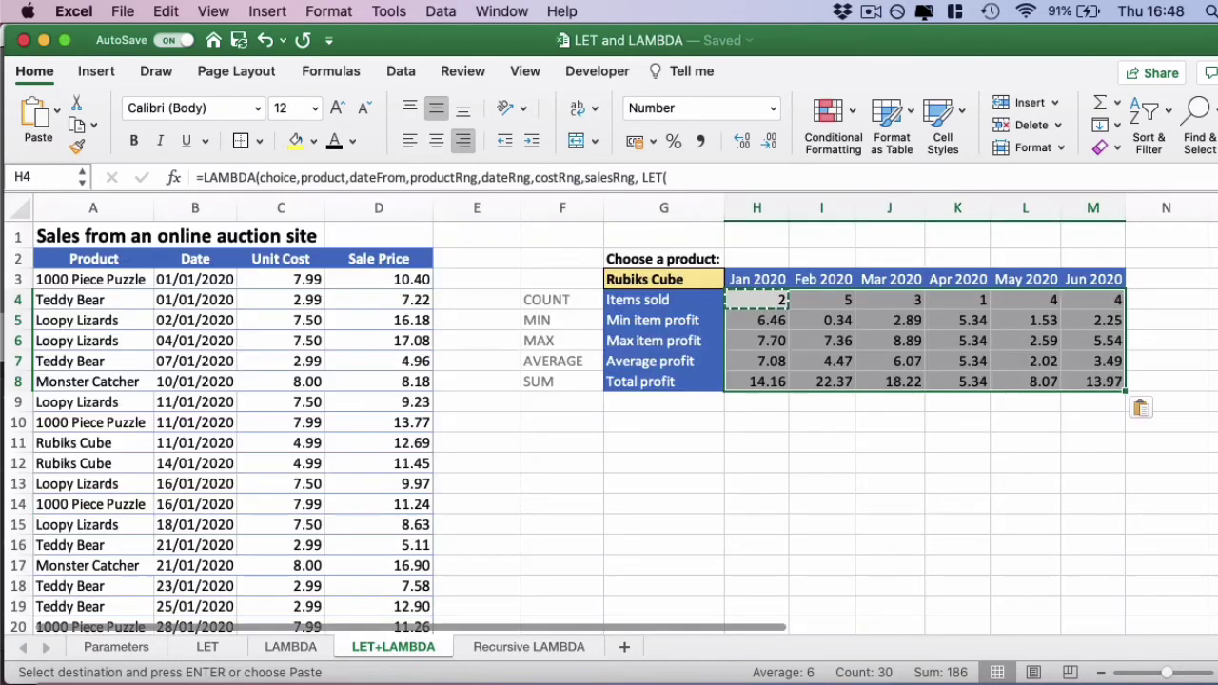
pyautogui.hotkey('ctrl', 'shift', 'u')
pyautogui.click(1025, 361)
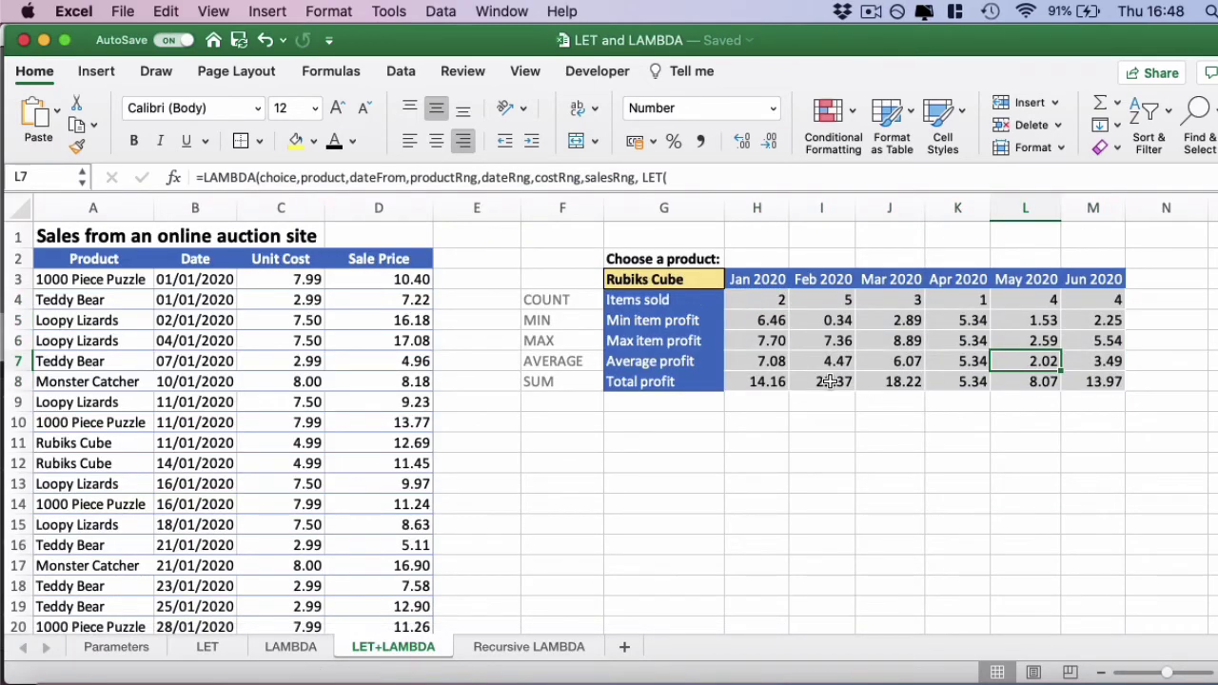
# Show H4's full formula and copy the entire LAMBDA text, leaving the cell unchanged
pyautogui.click(778, 303)
pyautogui.hotkey('ctrl', 'shift', 'u')
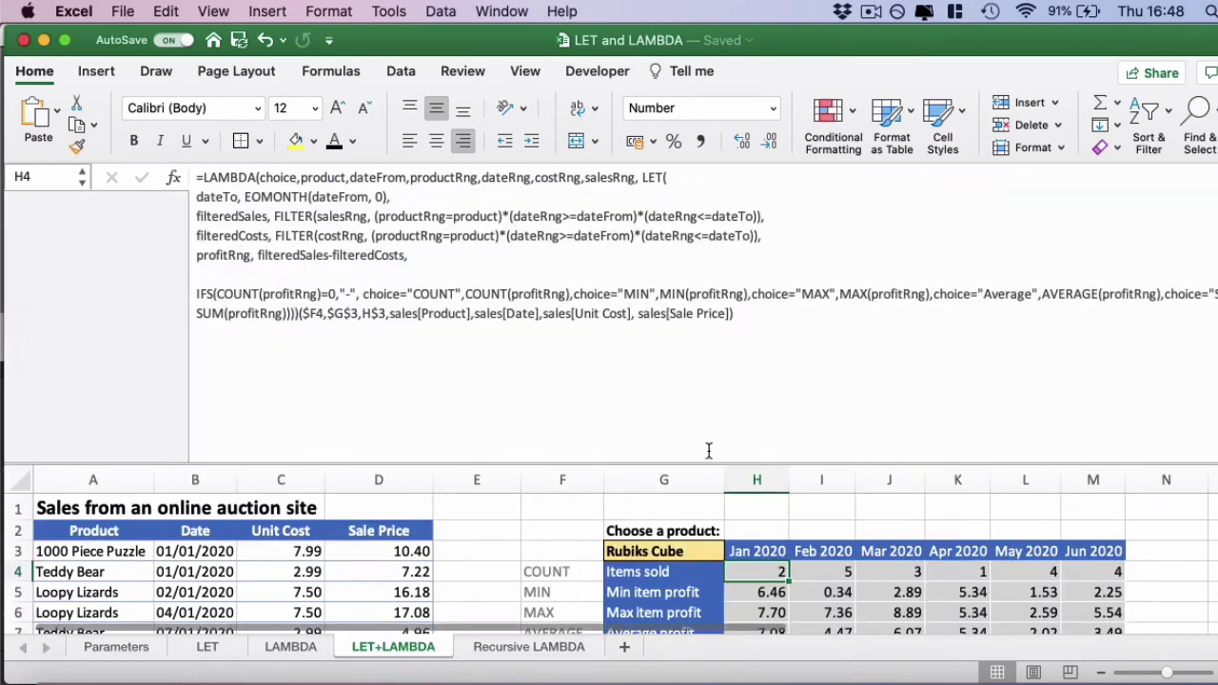
pyautogui.moveTo(762, 464); pyautogui.dragTo(771, 328)
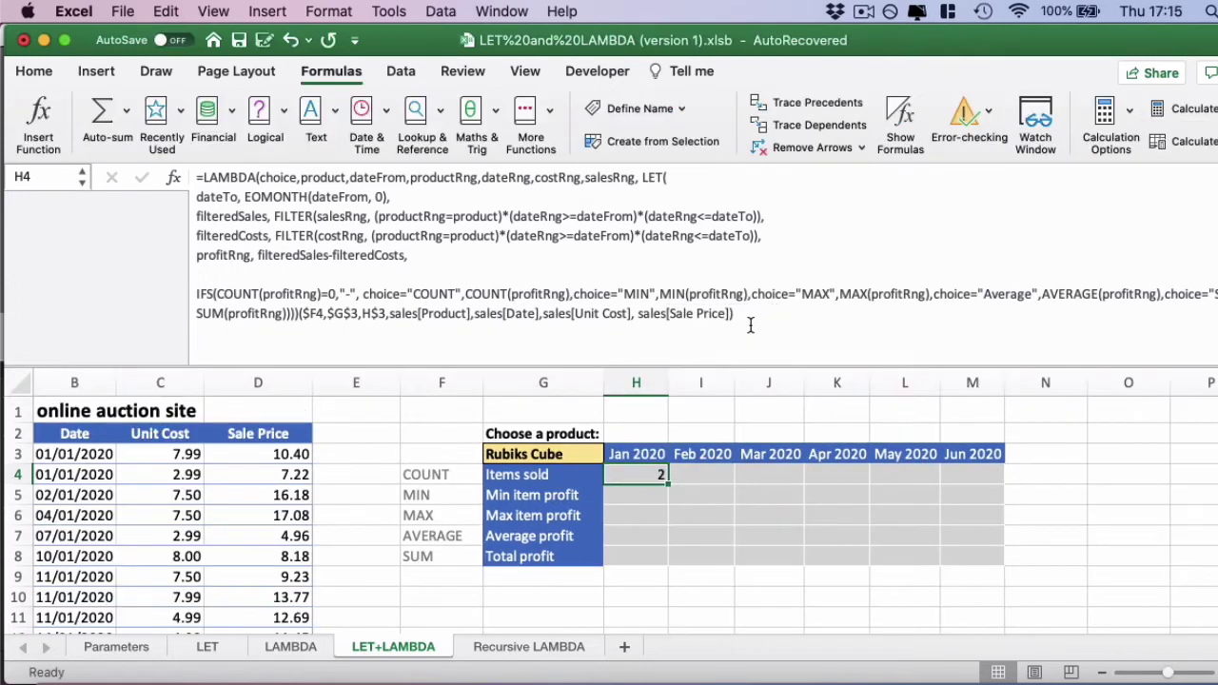
pyautogui.click(588, 268)
pyautogui.press('super+a')
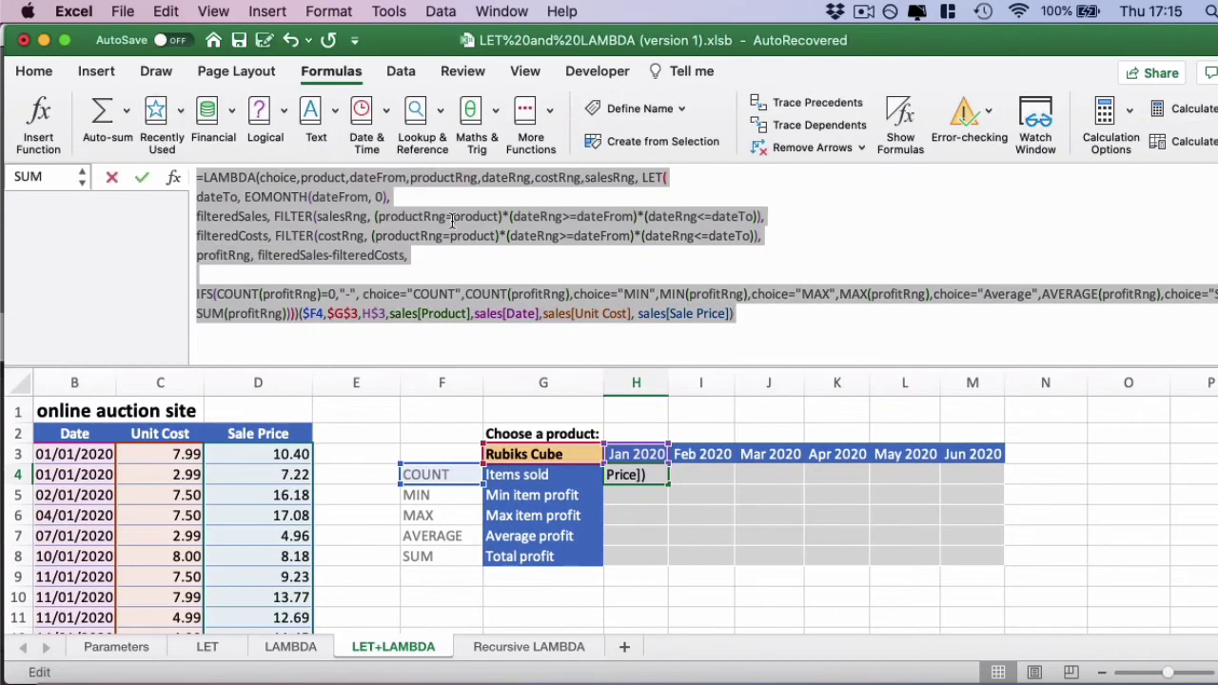
pyautogui.hotkey('ctrl', 'Return')
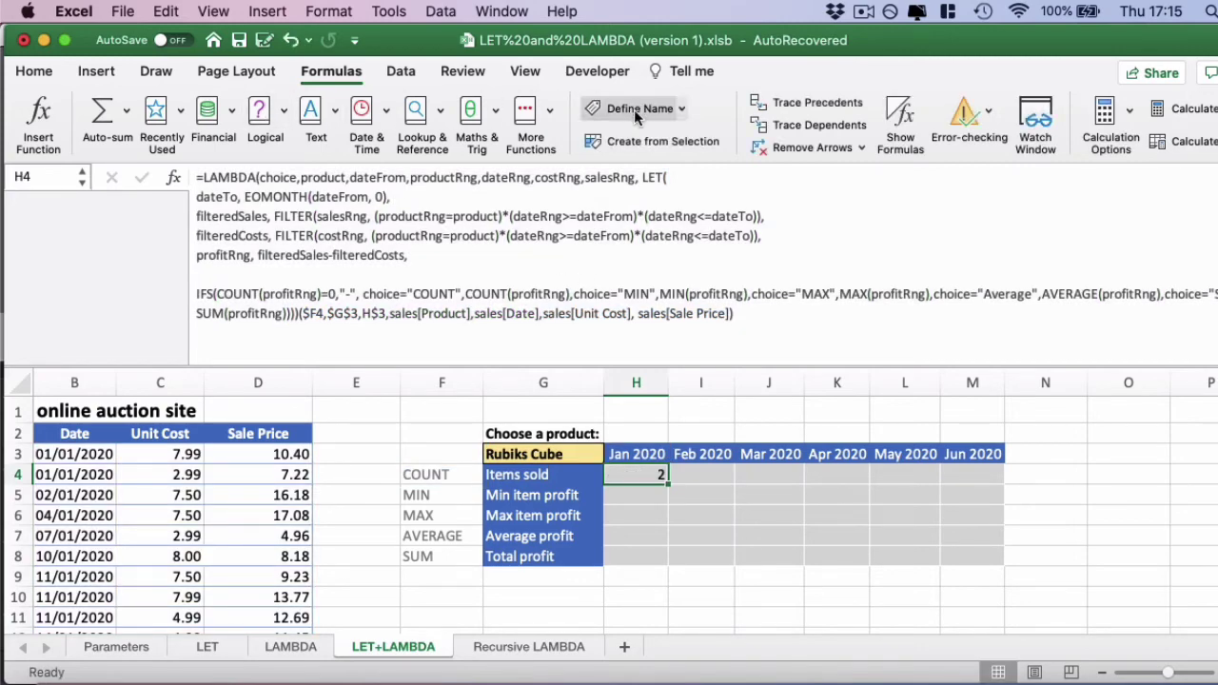
# Define the name CRUNCH_NUMBERS and paste the copied LAMBDA formula as its reference
pyautogui.click(636, 111)
pyautogui.hotkey('shift', 'Tab')
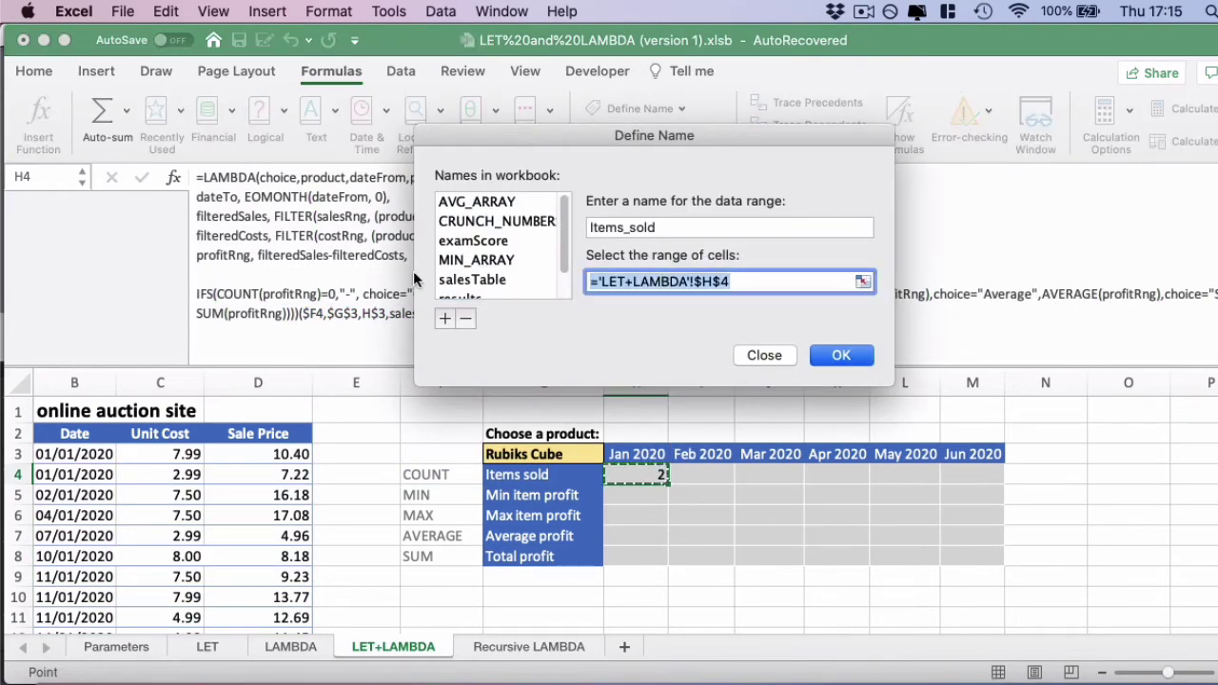
pyautogui.hotkey('shift', 'Tab')
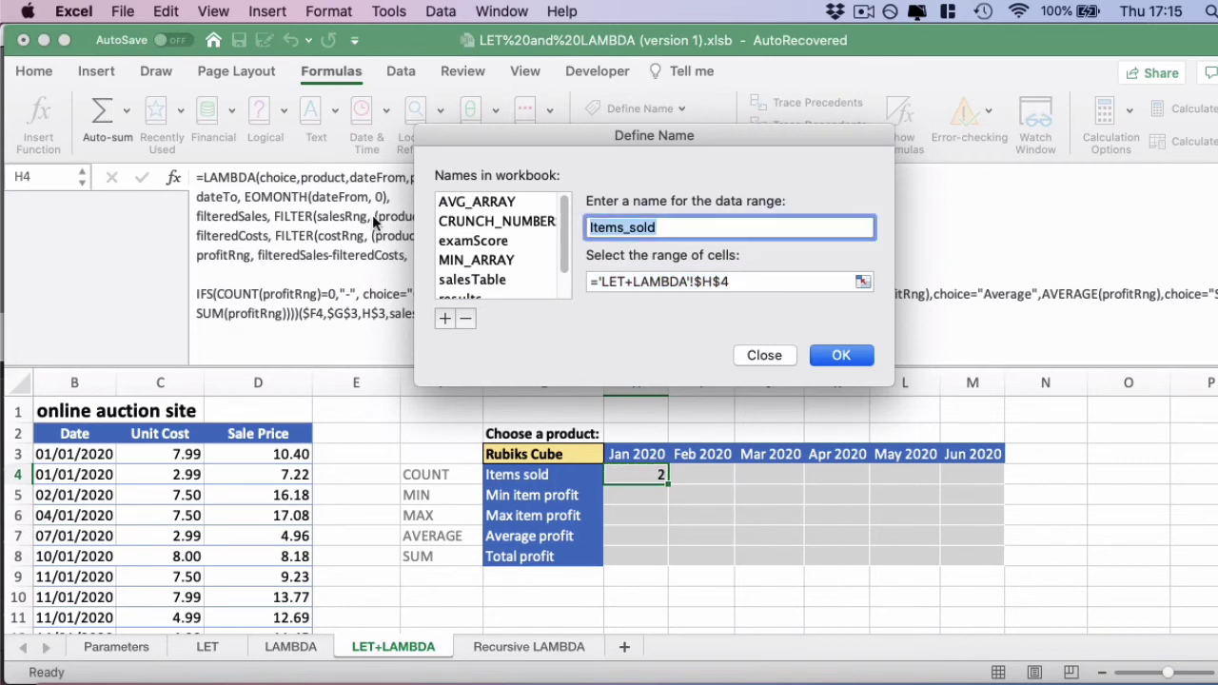
pyautogui.write('CRUN')
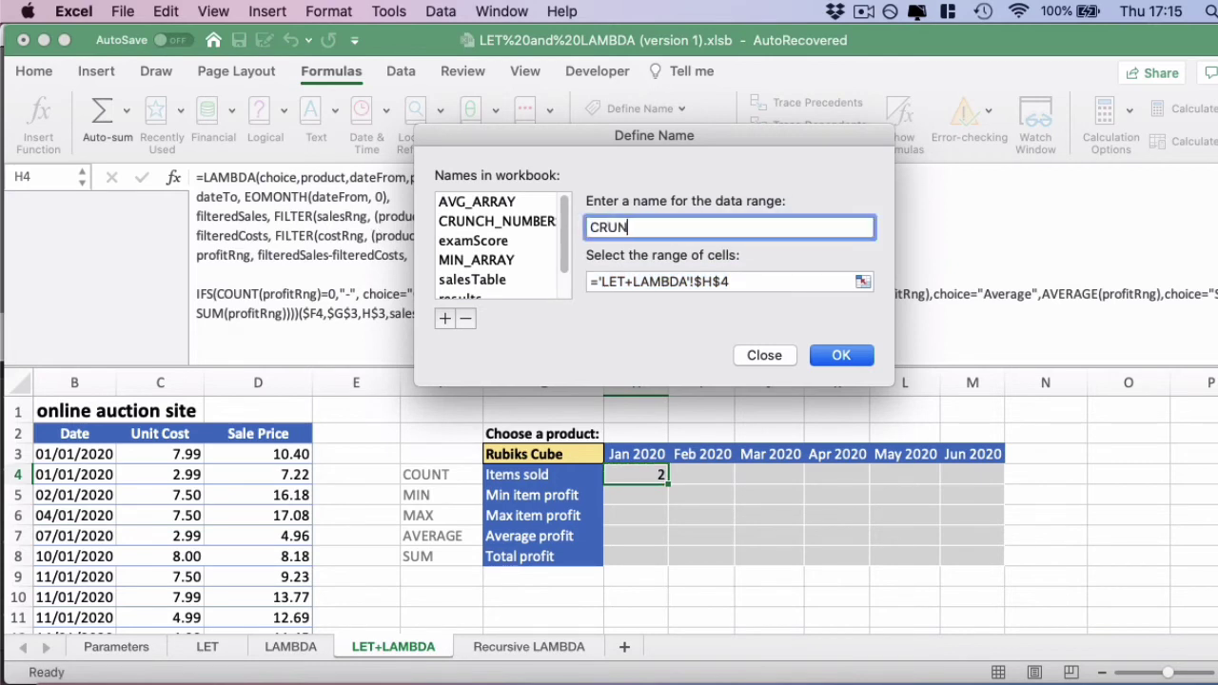
pyautogui.write('CH_NUMBERS')
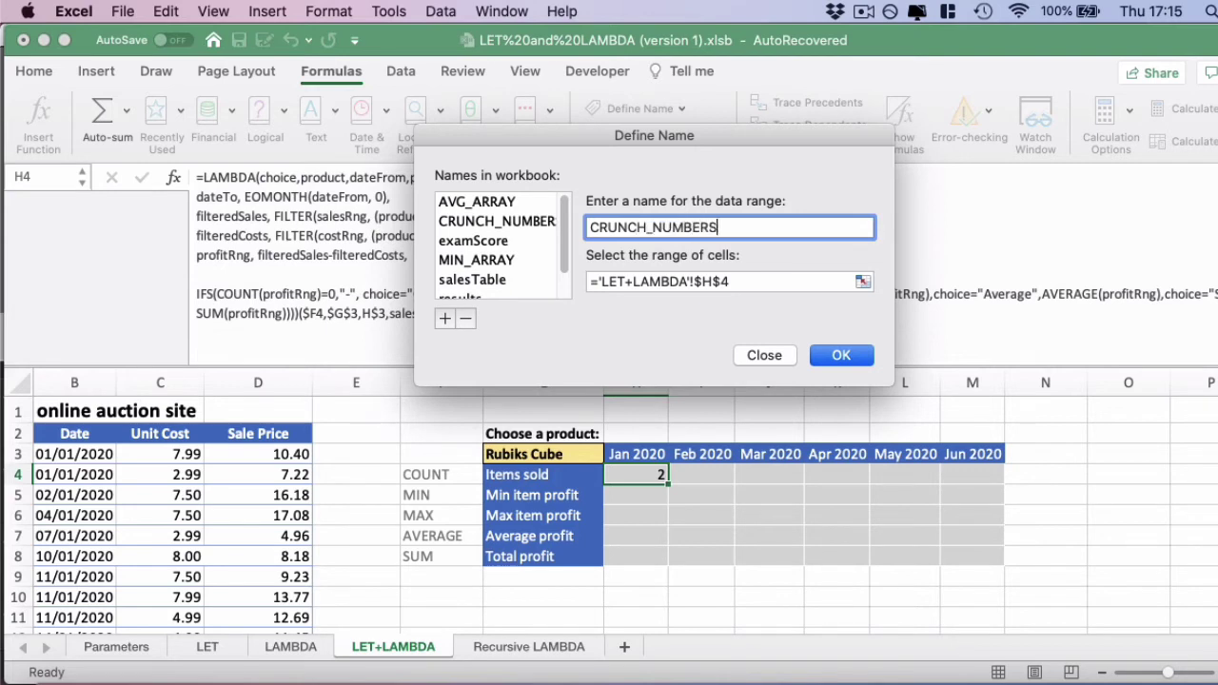
pyautogui.press('Tab')
pyautogui.press('super+v')
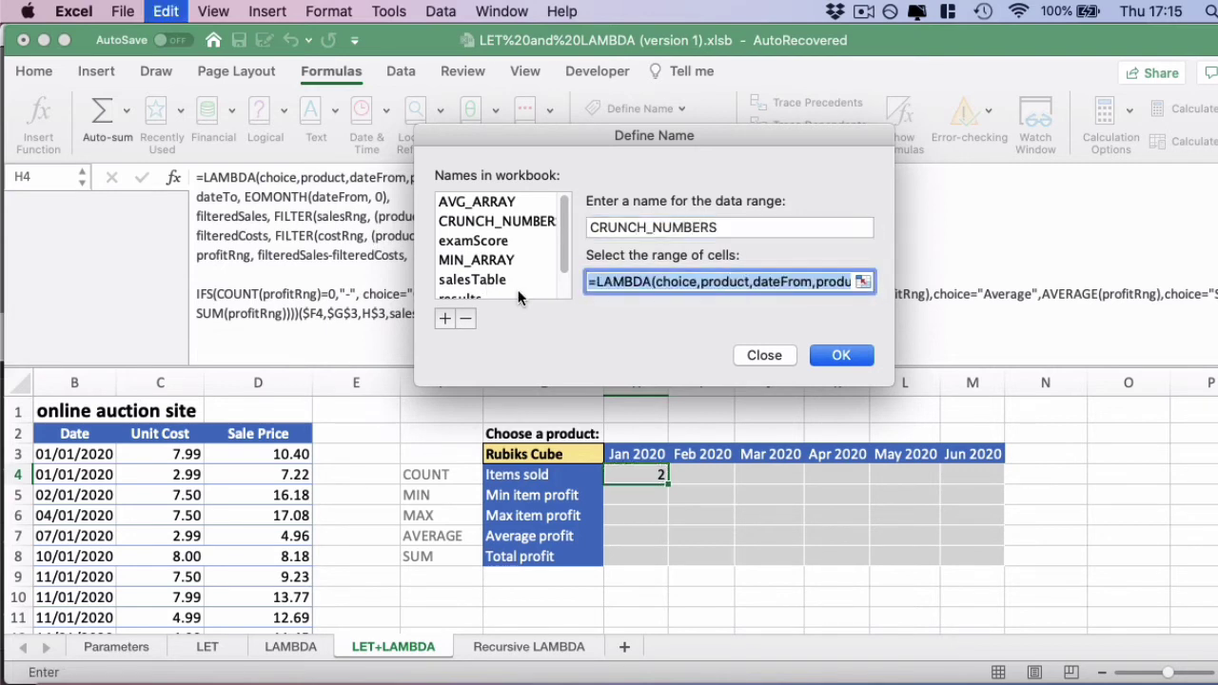
# Examine how much of the LAMBDA was pasted into the CRUNCH_NUMBERS reference, close the dialog, and review the function body in H4
pyautogui.click(825, 284)
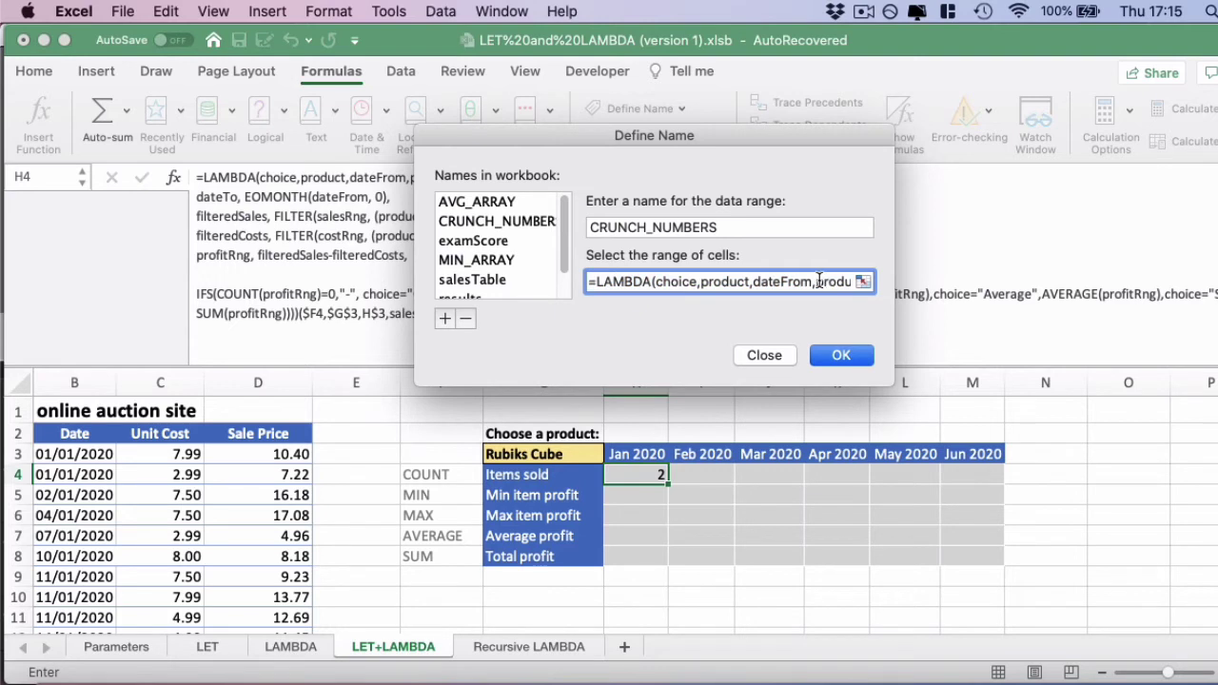
pyautogui.moveTo(815, 282); pyautogui.dragTo(987, 305)
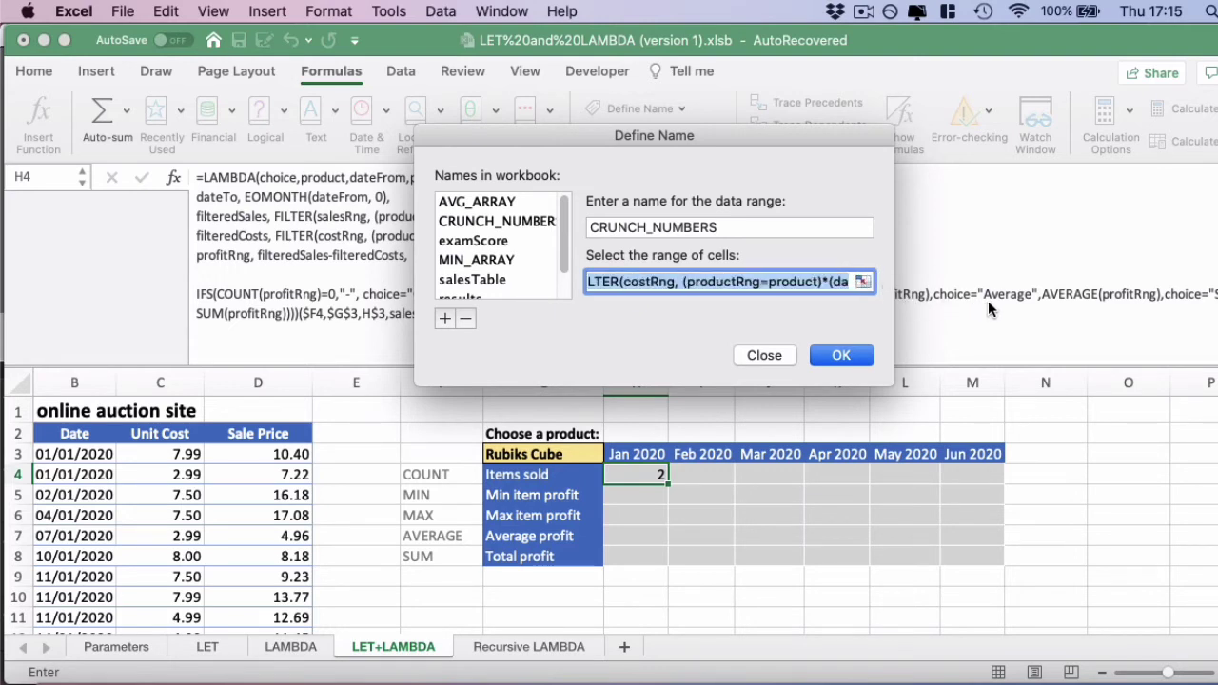
pyautogui.click(813, 284)
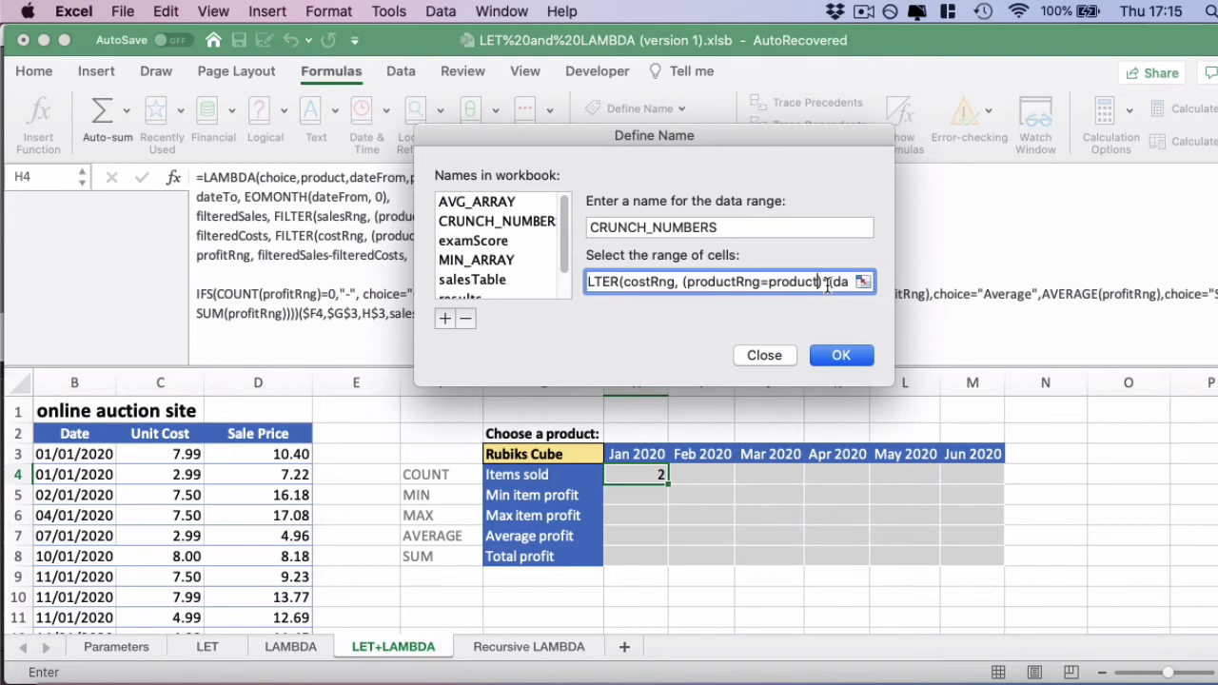
pyautogui.write('(')
pyautogui.press('super+a')
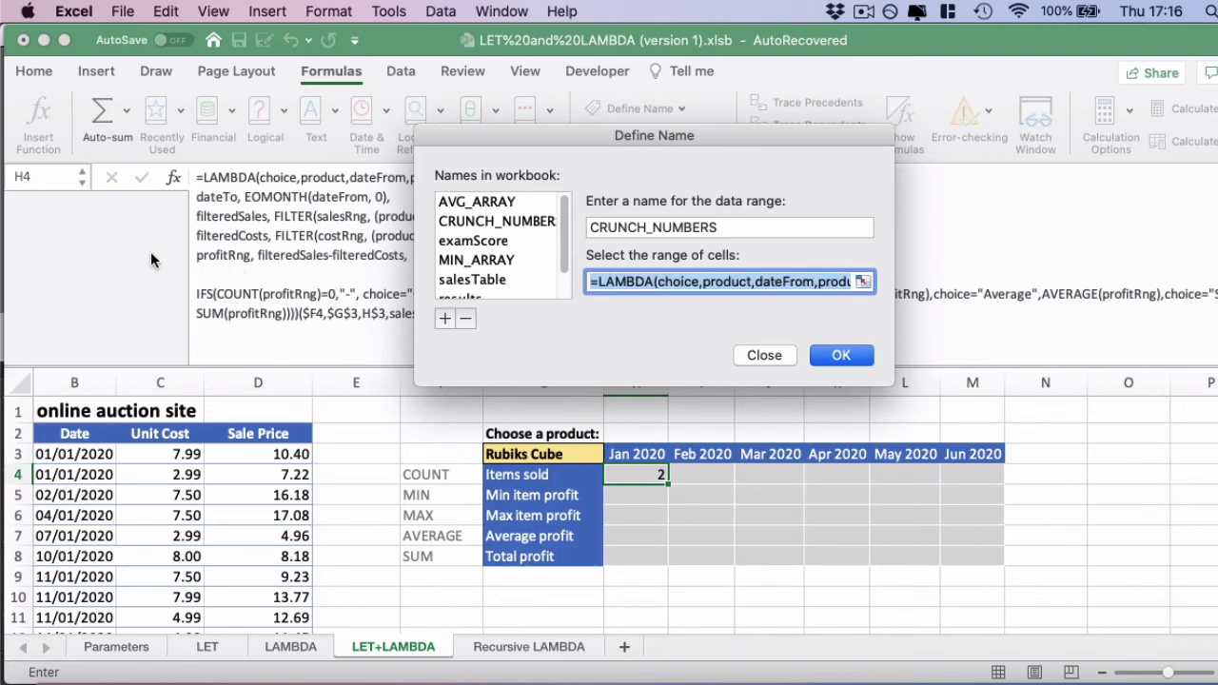
pyautogui.click(766, 357)
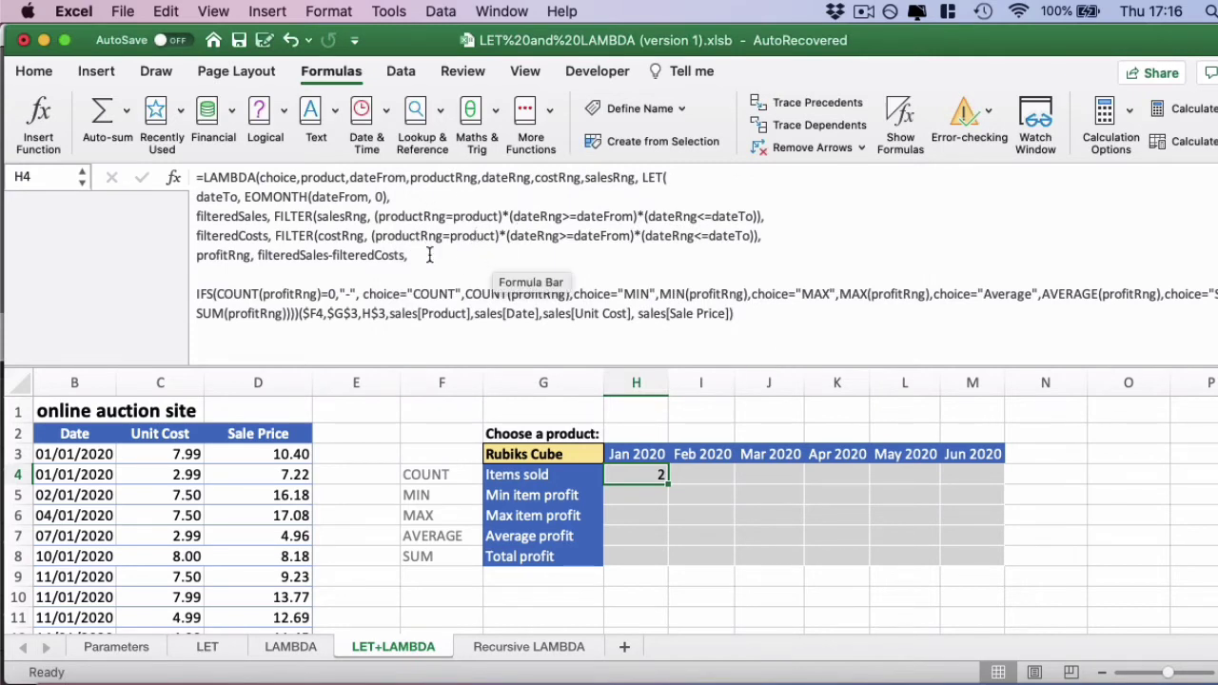
pyautogui.moveTo(198, 177); pyautogui.dragTo(438, 257)
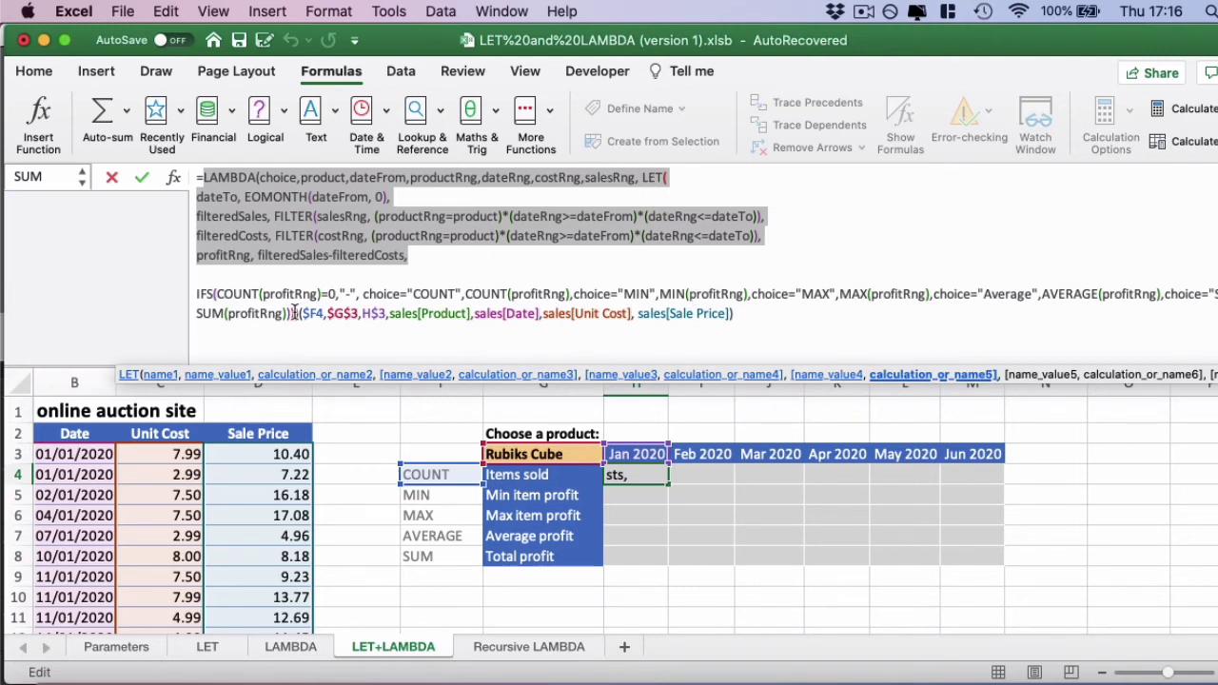
pyautogui.moveTo(288, 315); pyautogui.dragTo(194, 293)
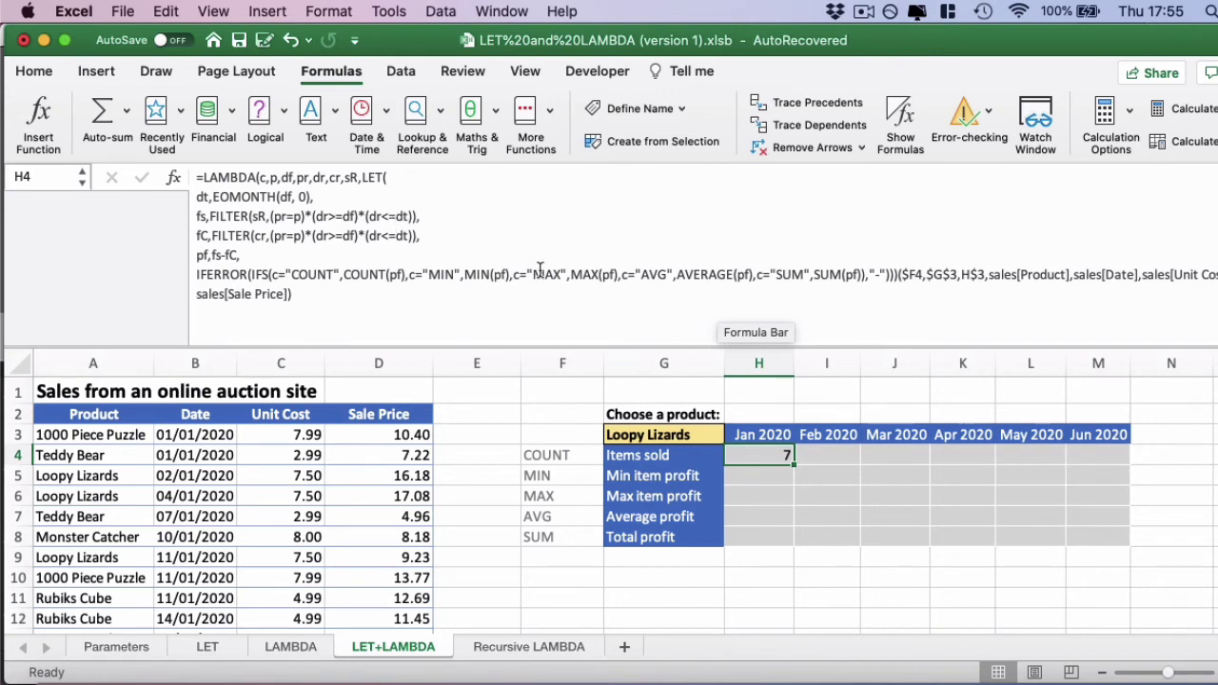
# Copy the shortened LAMBDA from H4 without its trailing arguments and define it as the name NUMBER_CRUNCH
pyautogui.moveTo(900, 276); pyautogui.dragTo(194, 178)
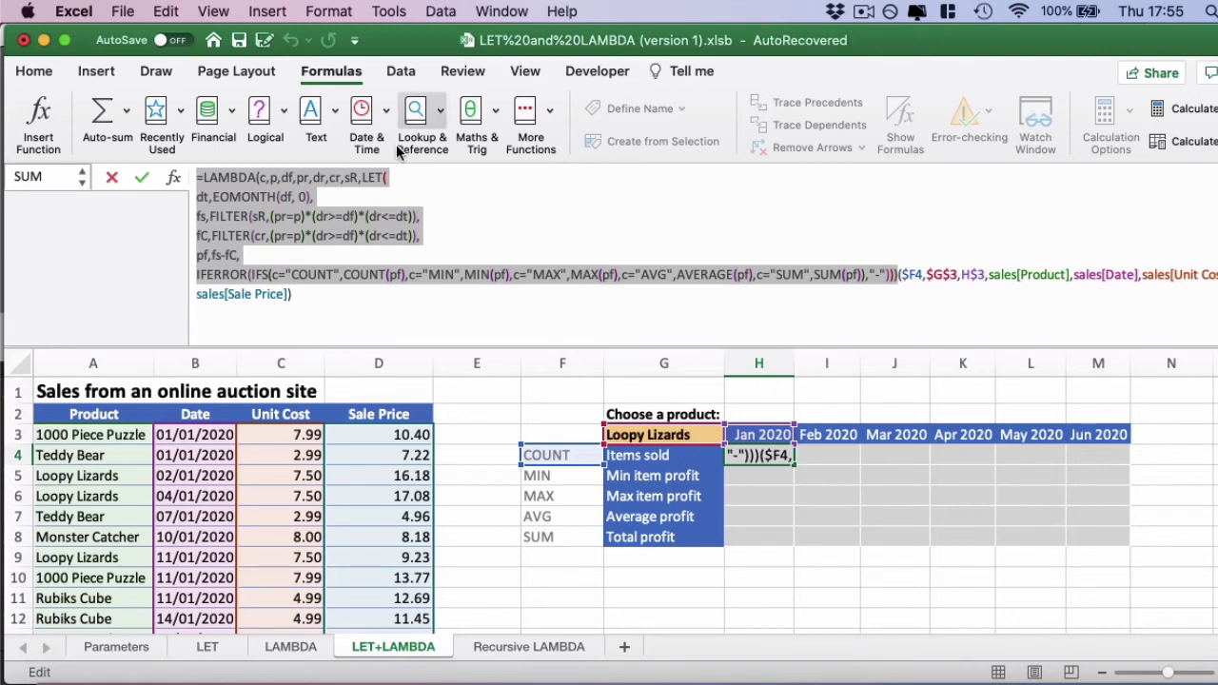
pyautogui.press('Return')
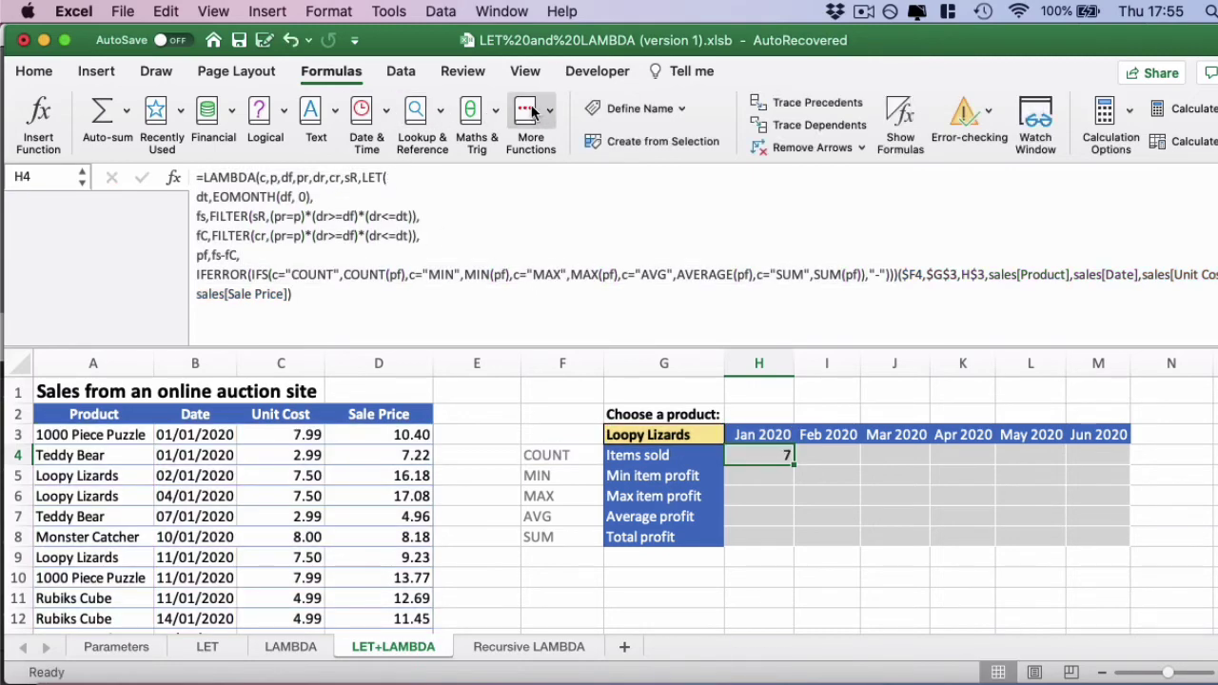
pyautogui.click(641, 107)
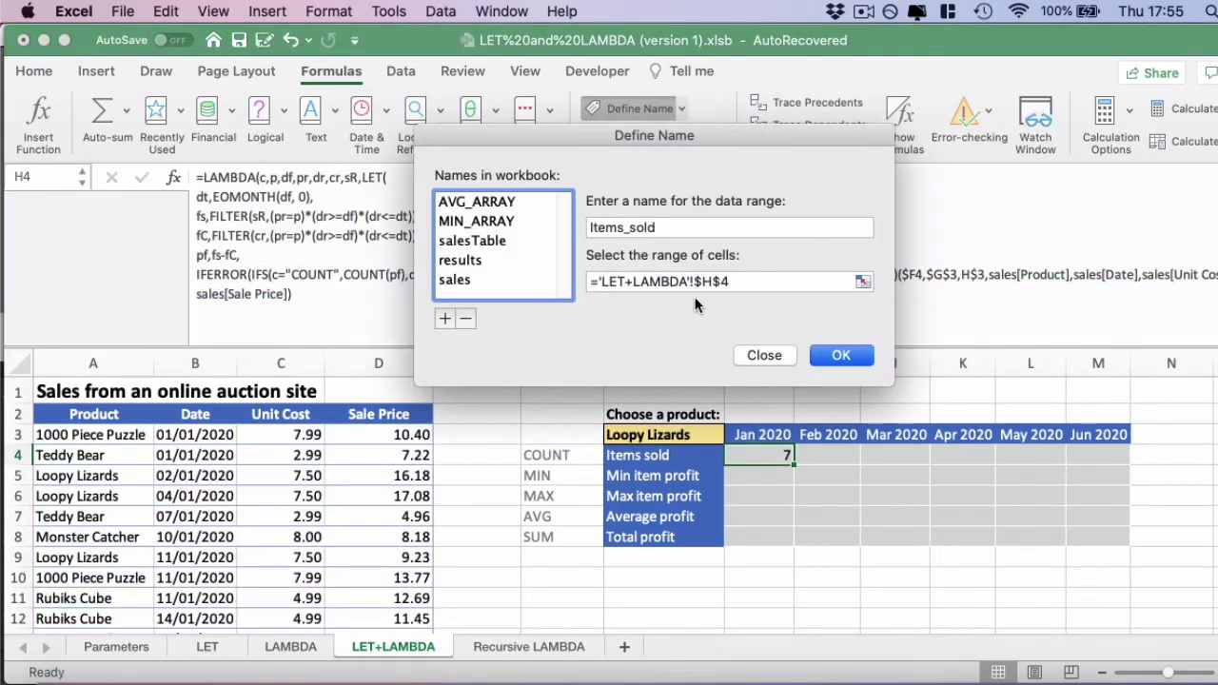
pyautogui.doubleClick(673, 229)
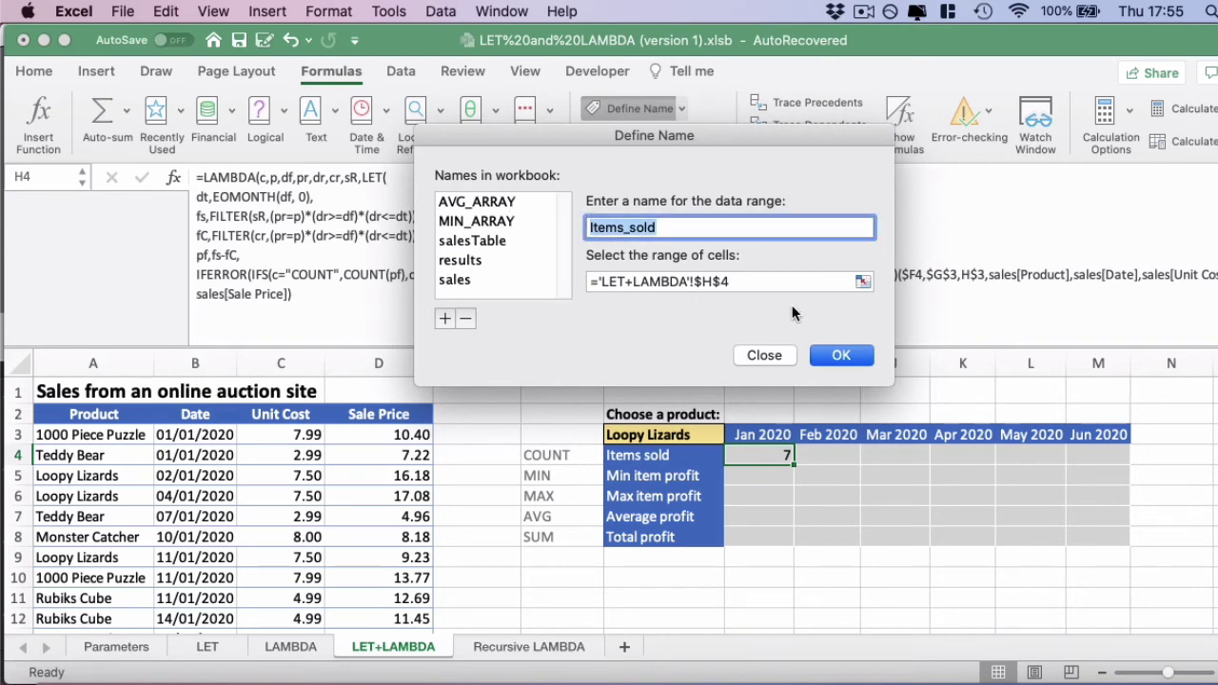
pyautogui.write('NUMBER_CRUNCH')
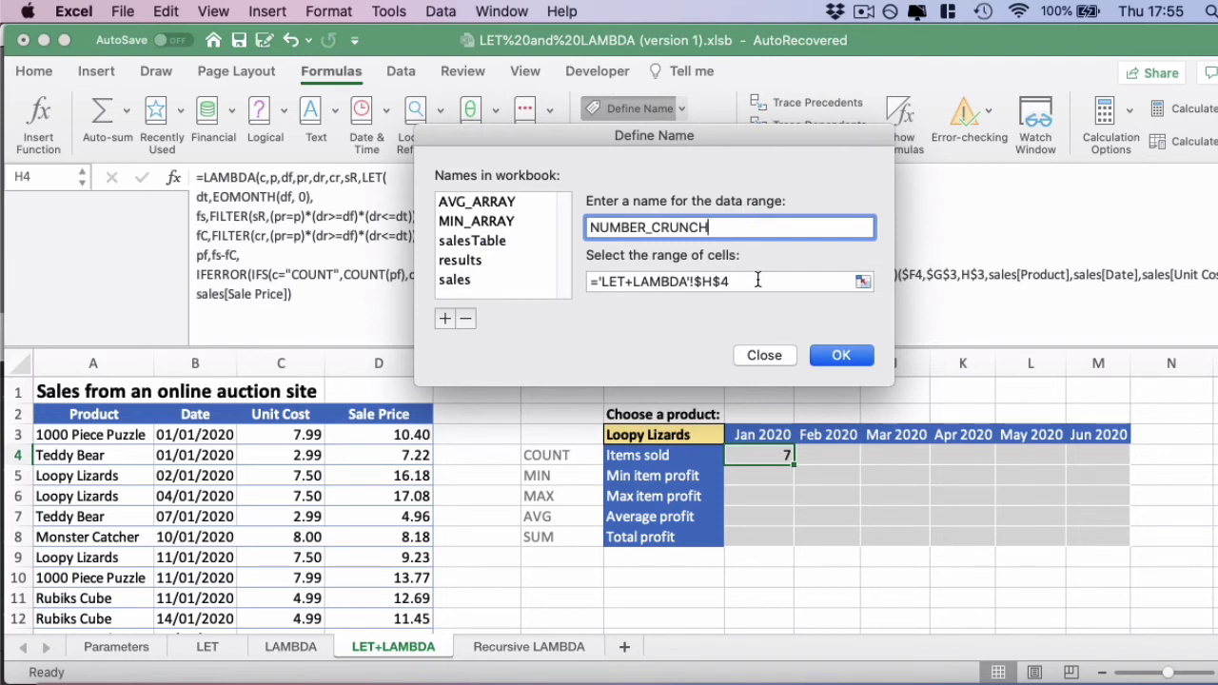
pyautogui.moveTo(753, 282); pyautogui.dragTo(496, 280)
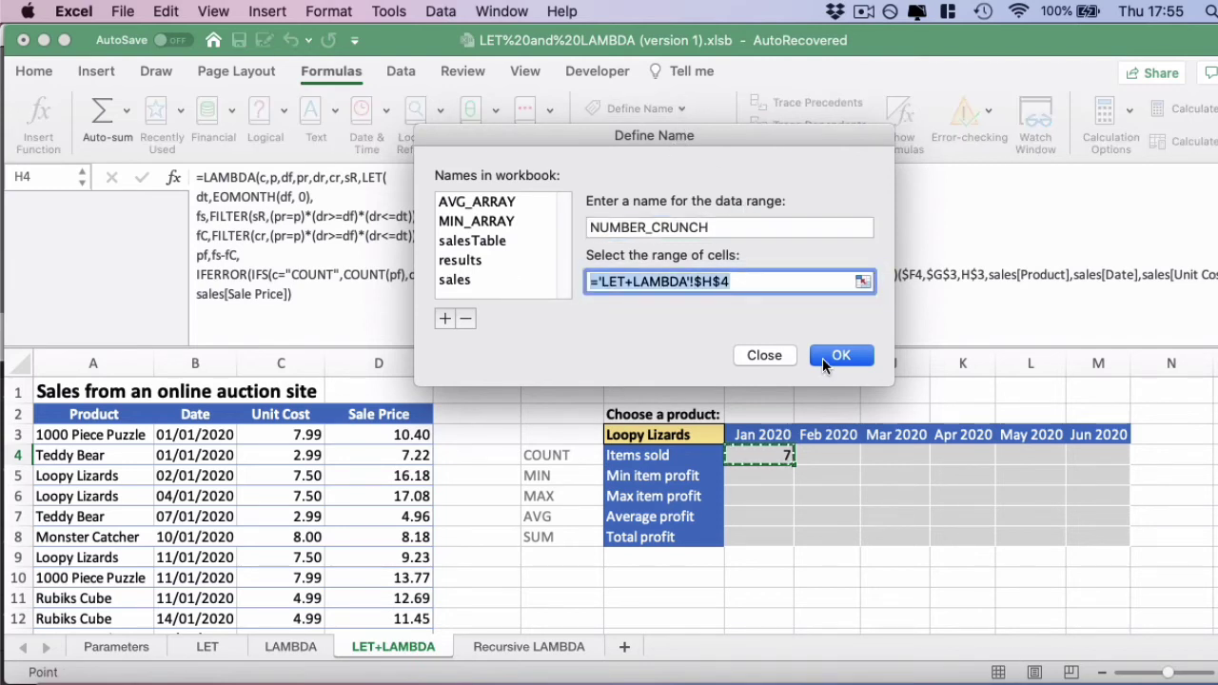
pyautogui.press('super+v')
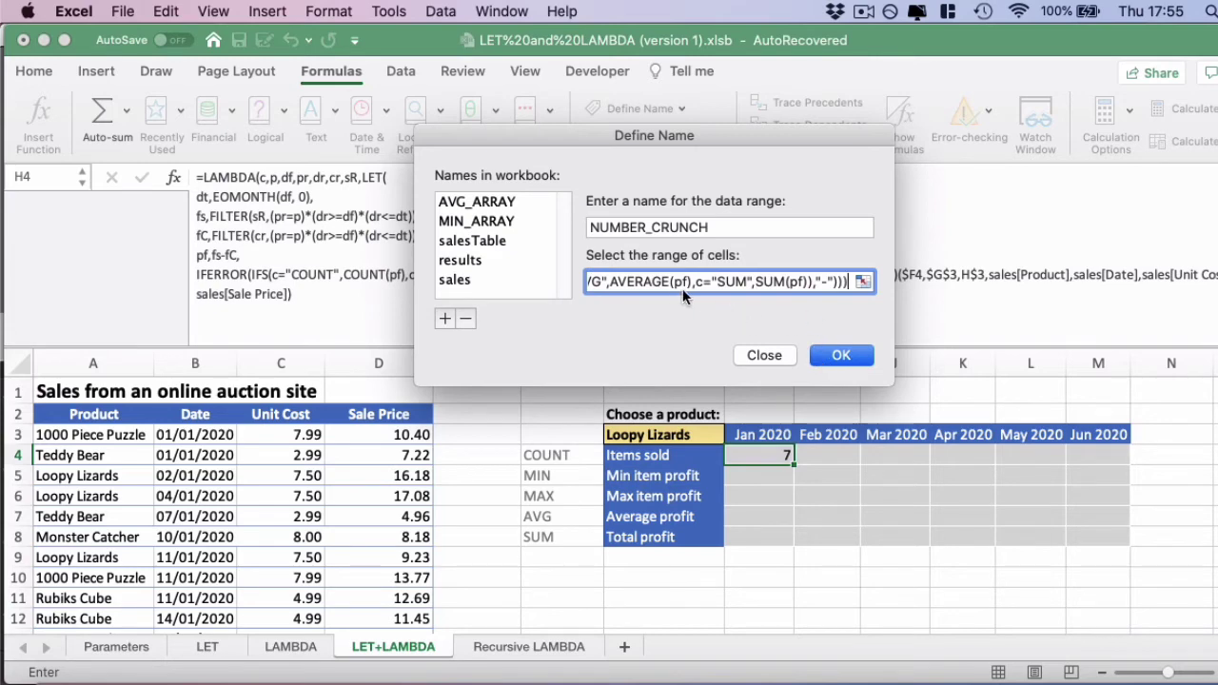
pyautogui.click(840, 357)
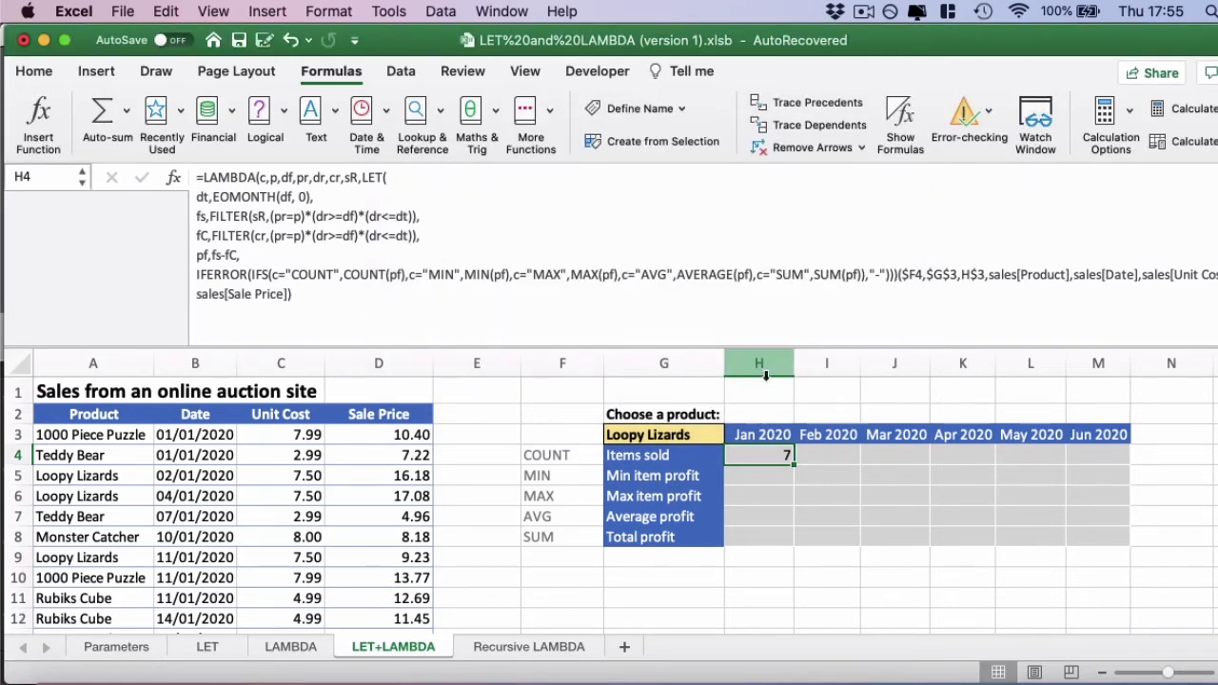
# Copy the bracketed argument list at the end of H4's LAMBDA formula, leaving the cell unchanged
pyautogui.click(657, 313)
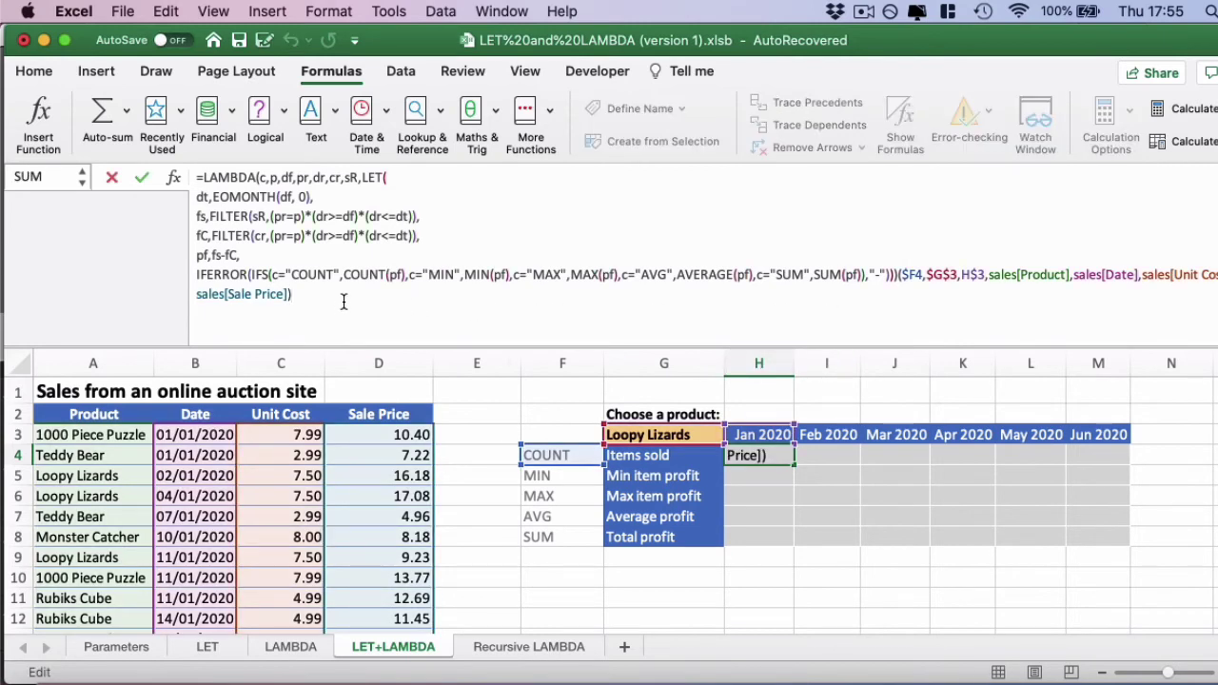
pyautogui.moveTo(344, 301); pyautogui.dragTo(902, 276)
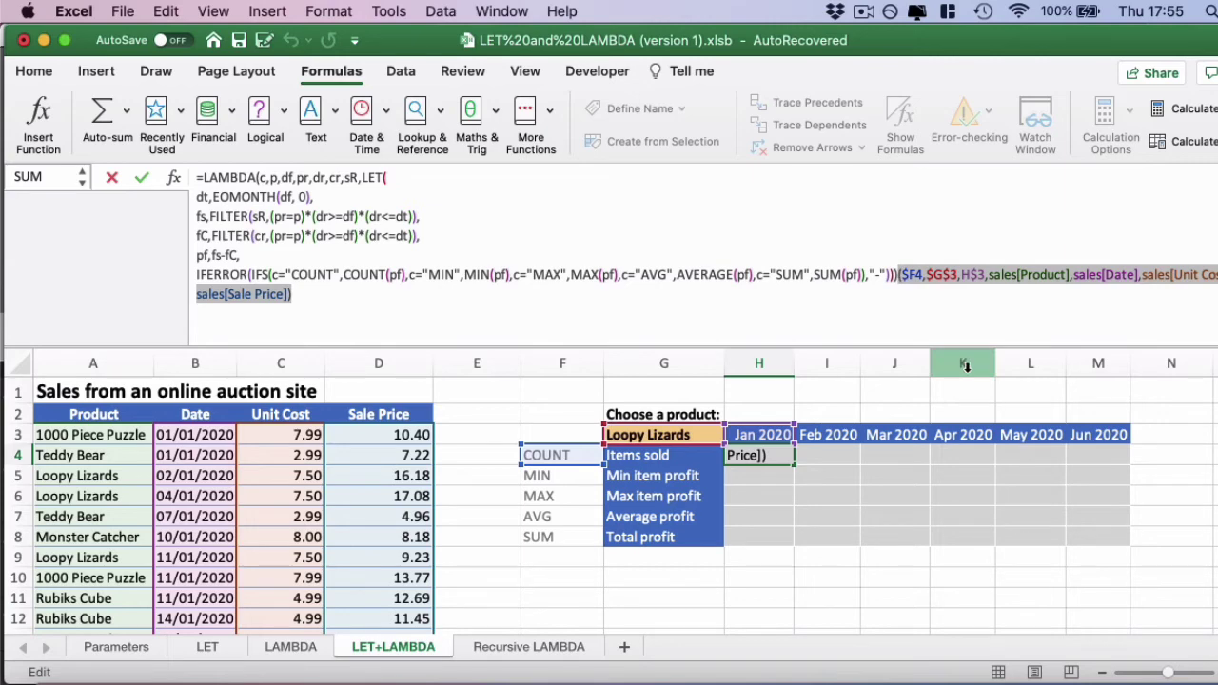
pyautogui.press('Escape')
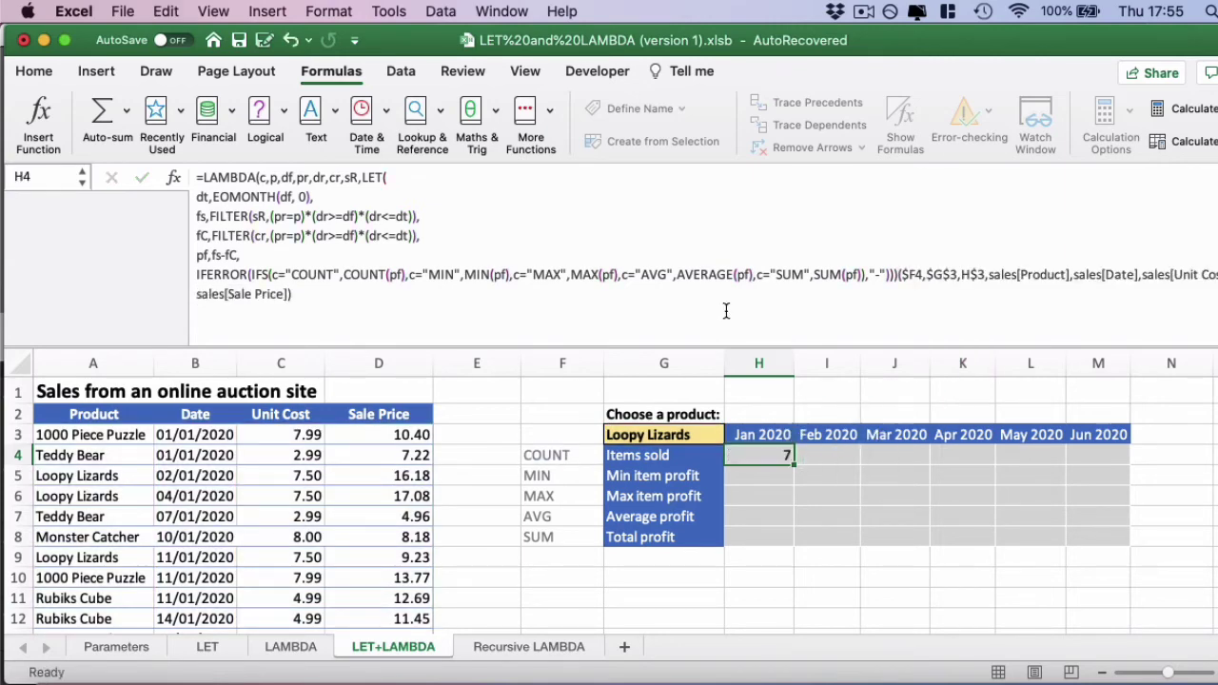
# Replace H4's formula with a NUMBER_CRUNCH call using the arguments $F4,$G$3,H$3,sales[Product],sales[Date],sales[Unit Cost], sales[Sale Price]
pyautogui.click(367, 304)
pyautogui.press('super+a')
pyautogui.write('=NU')
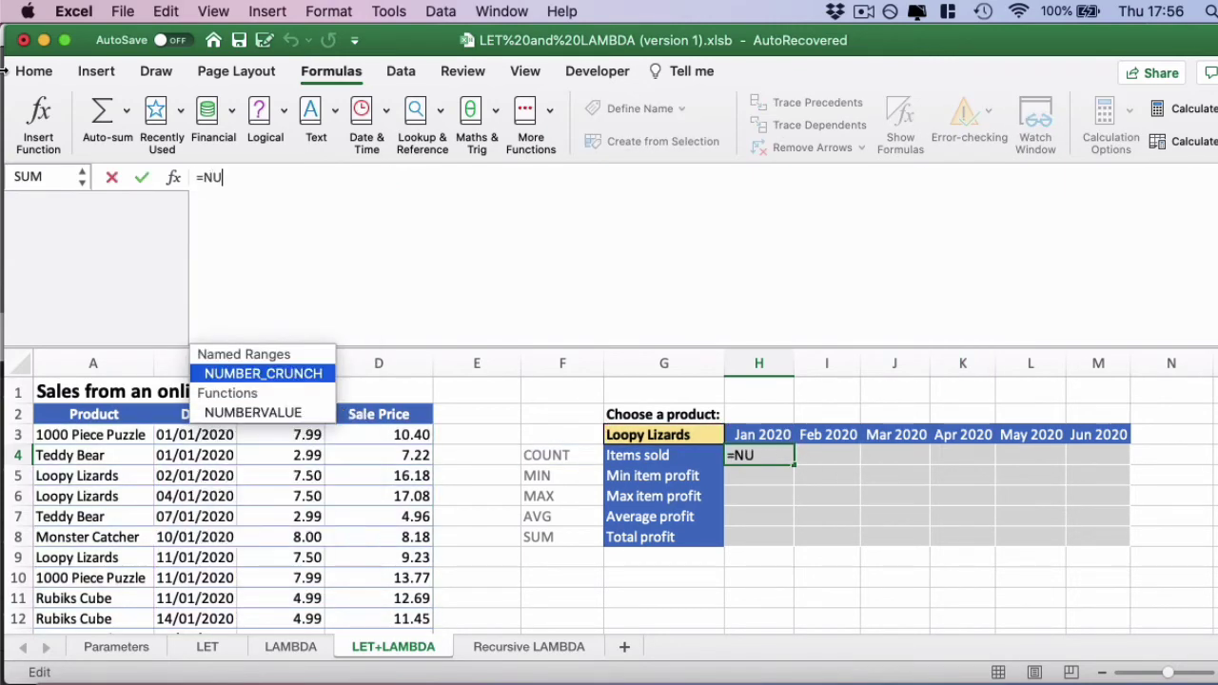
pyautogui.write('MBER_CRUNCH(')
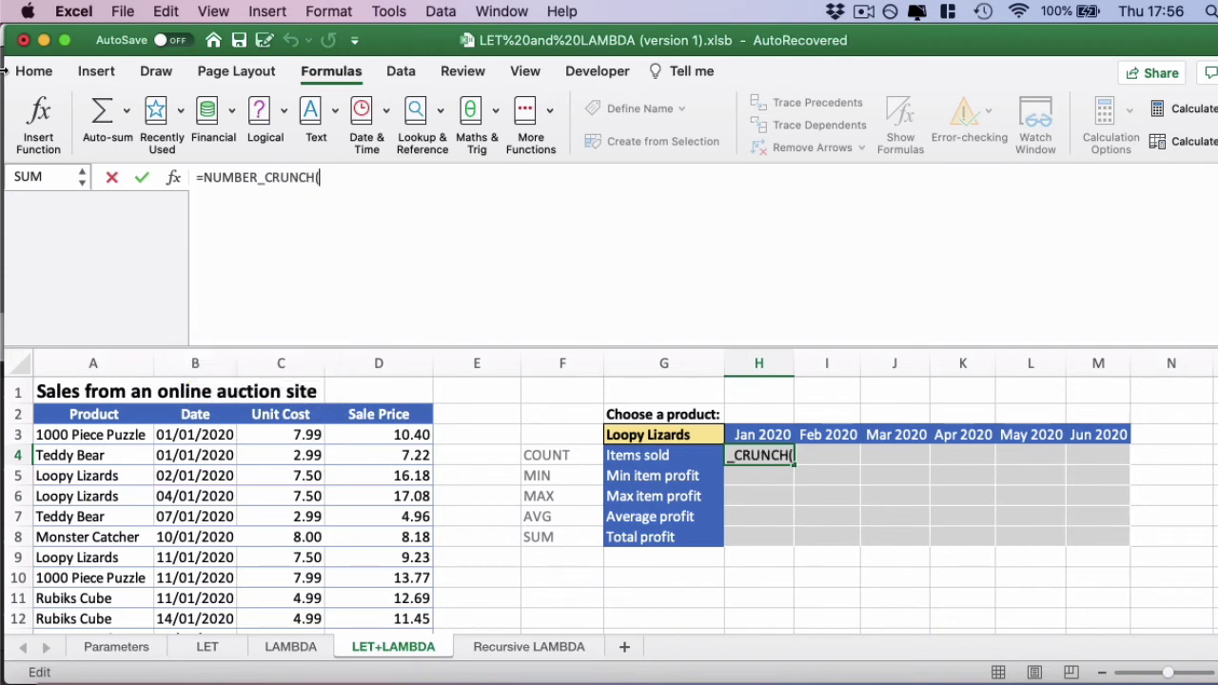
pyautogui.write('($F4,$G$3,H$3,sales[Product],sales[Date],sales[Unit Cost], sales[Sale Price])')
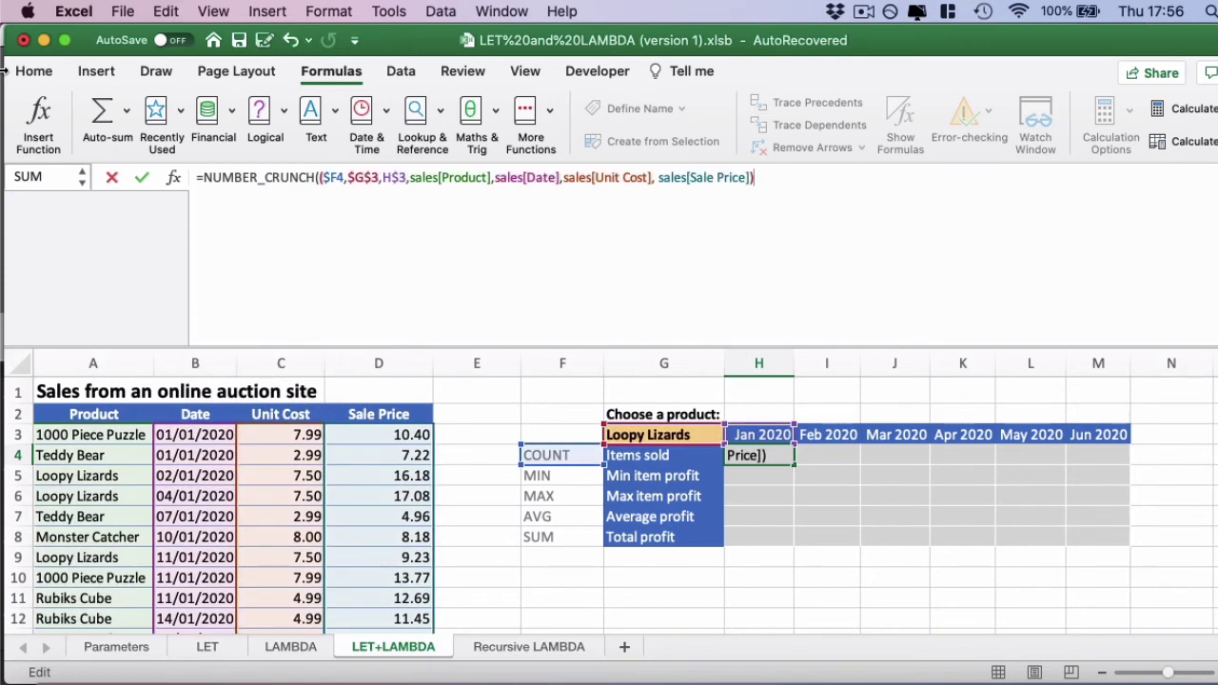
pyautogui.click(322, 177)
pyautogui.press('BackSpace')
pyautogui.click(829, 177)
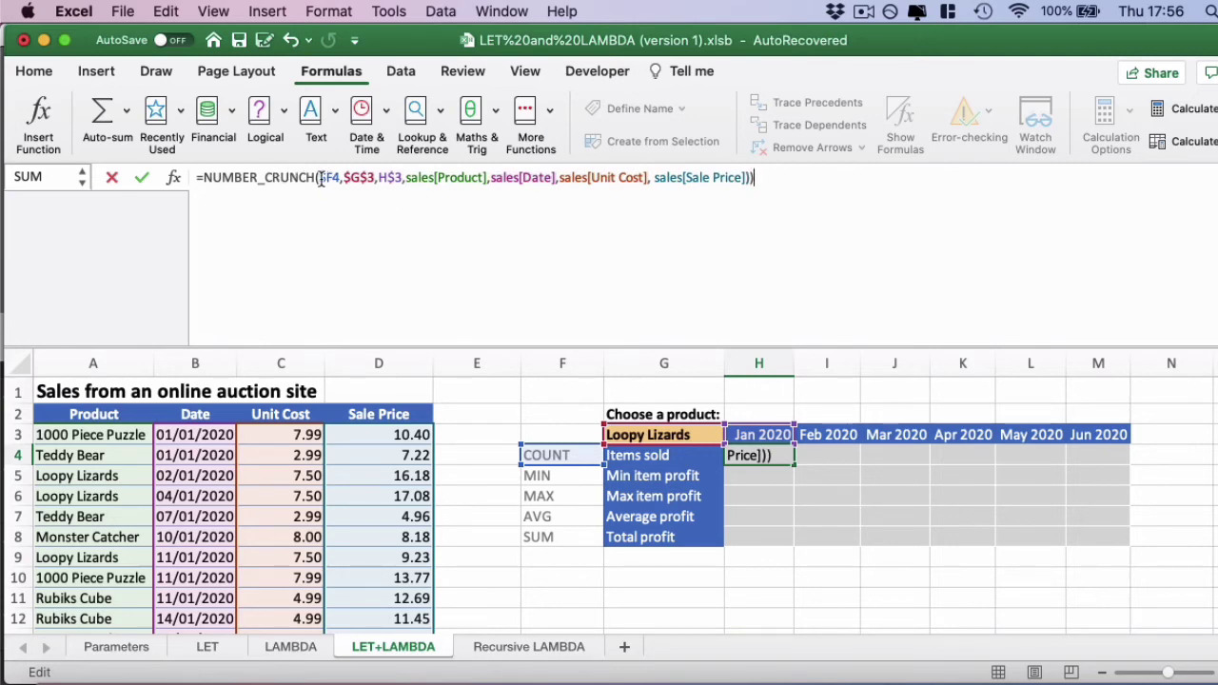
# Go through the NUMBER_CRUNCH arguments one by one, matching each to its cell or sales table column
pyautogui.moveTo(319, 177); pyautogui.dragTo(754, 181)
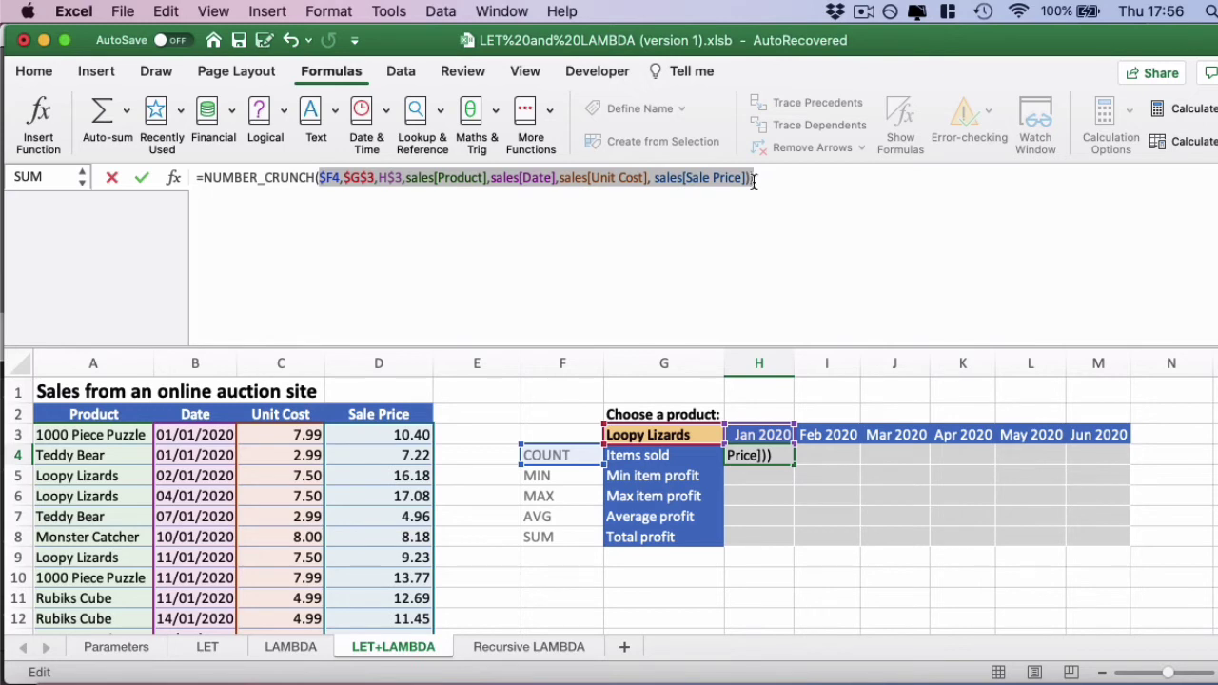
pyautogui.click(335, 178)
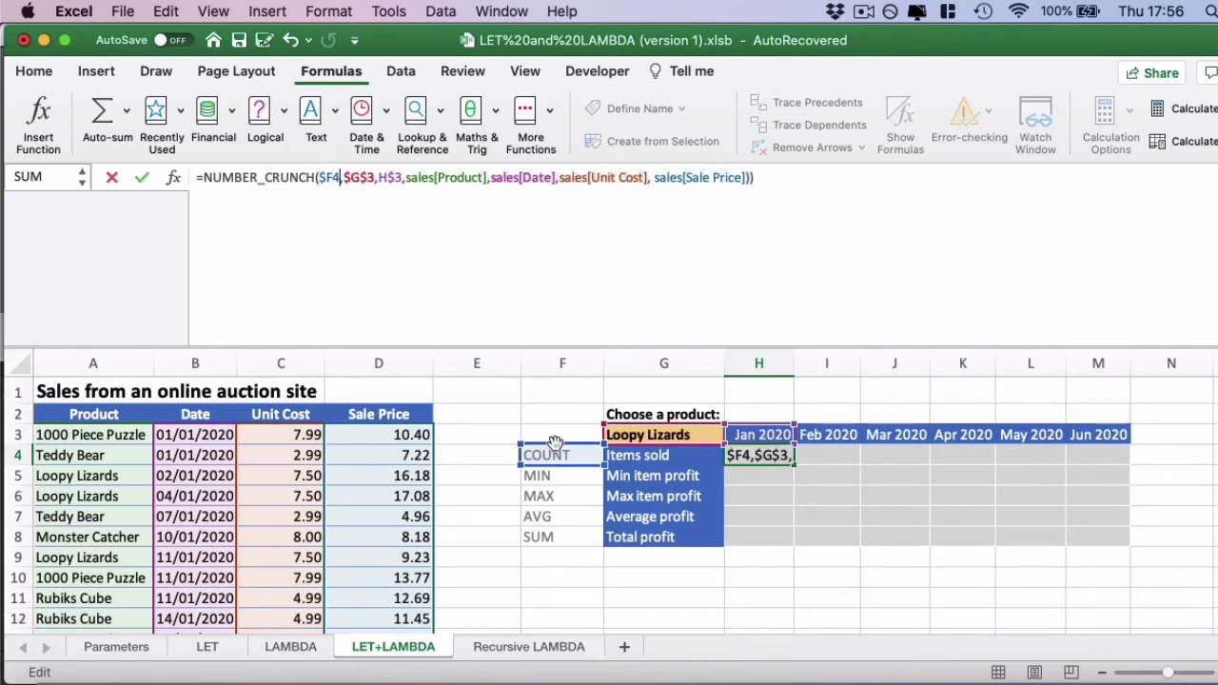
pyautogui.click(360, 178)
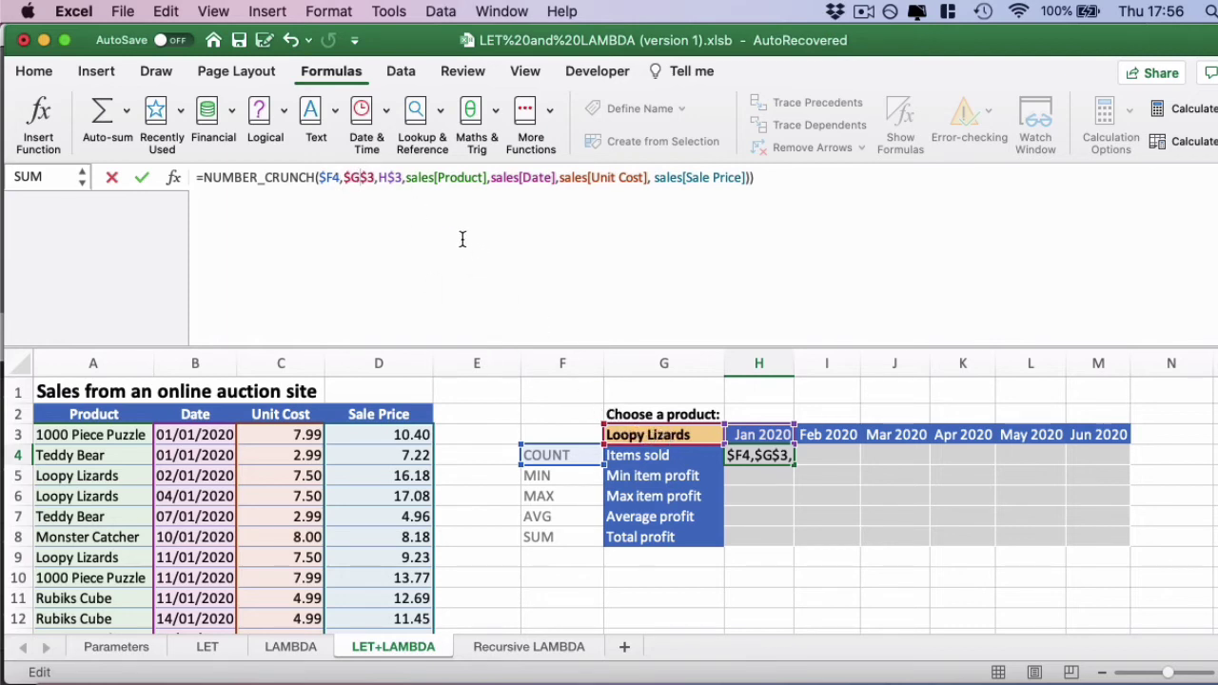
pyautogui.click(398, 177)
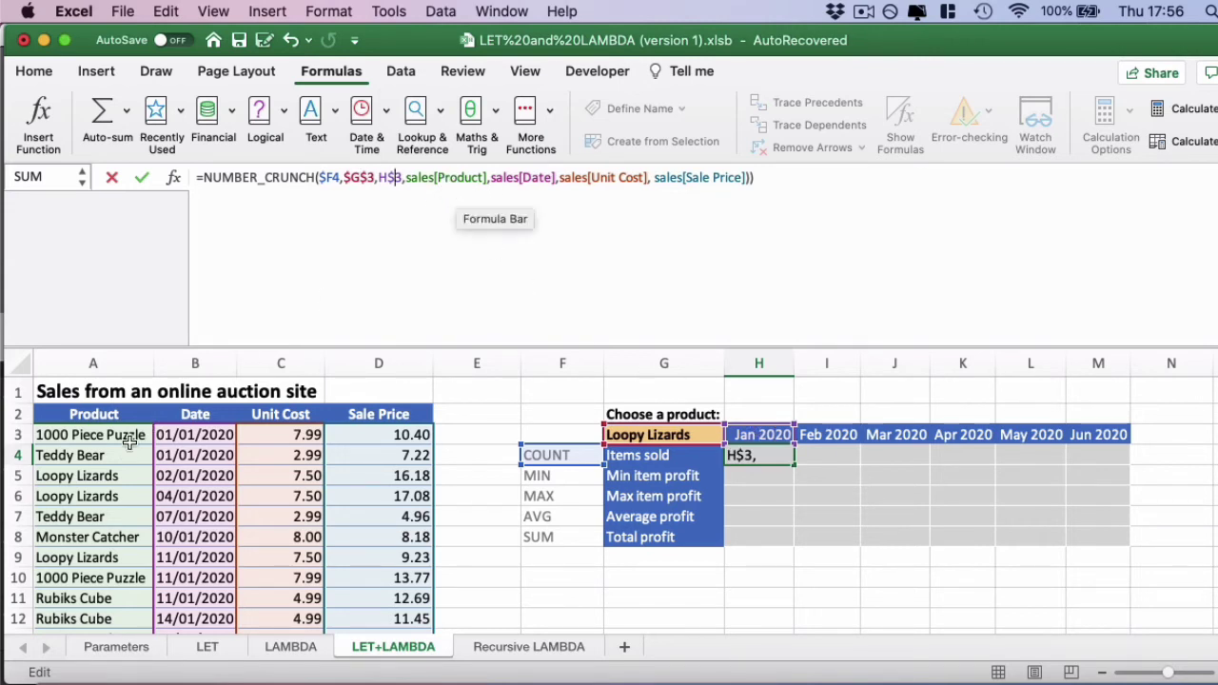
pyautogui.click(455, 181)
pyautogui.click(540, 179)
pyautogui.click(615, 178)
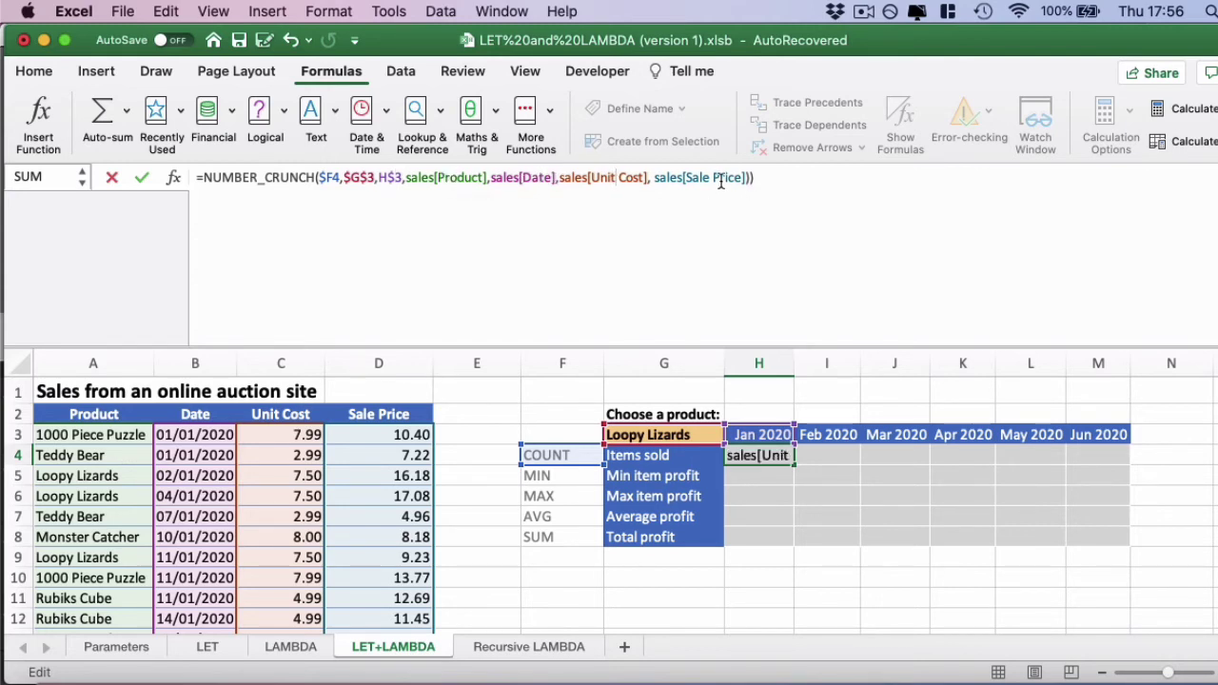
# Remove the surplus closing bracket from H4's formula, commit it, and check the corrected NUMBER_CRUNCH call
pyautogui.click(797, 178)
pyautogui.press('Return')
pyautogui.click(807, 352)
pyautogui.press('BackSpace')
pyautogui.press('Return')
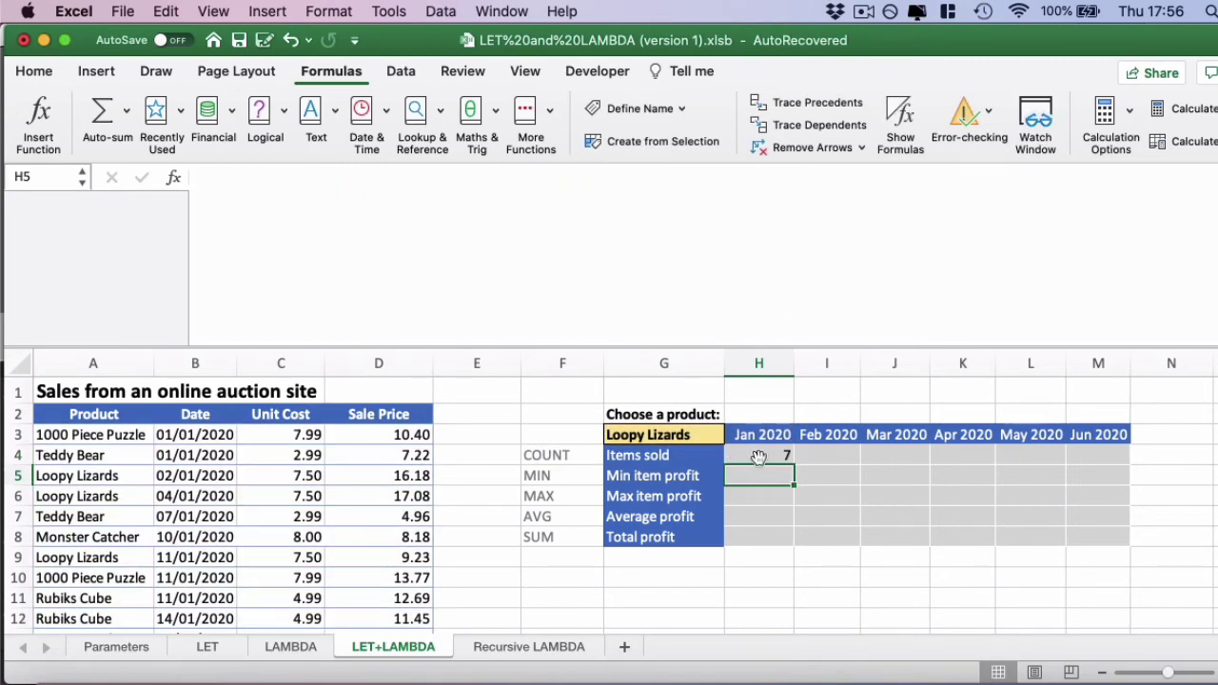
pyautogui.click(762, 455)
pyautogui.click(510, 320)
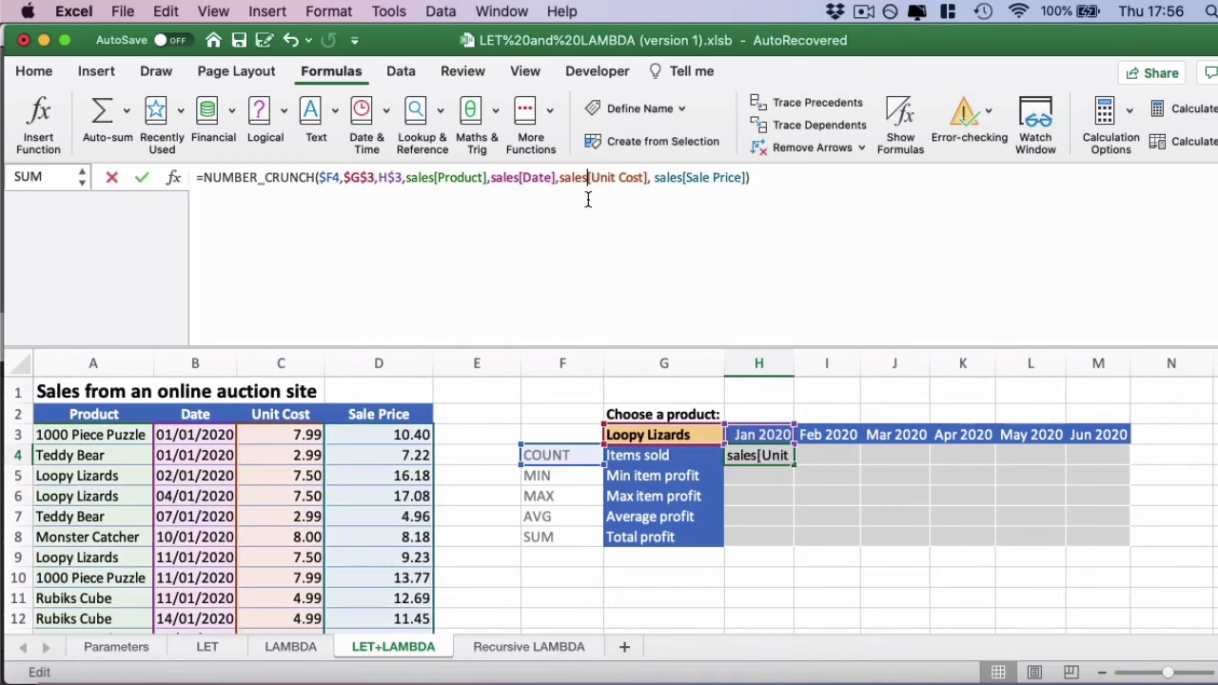
pyautogui.press('Escape')
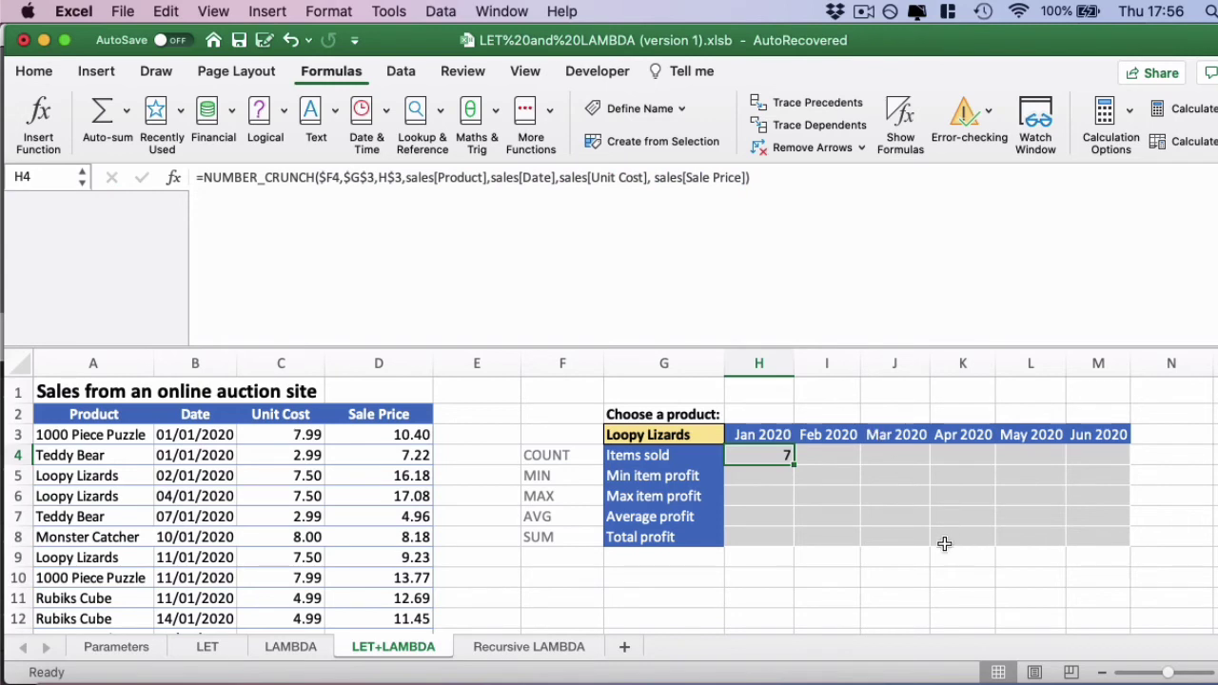
# Choose Rubiks Cube as the product in G3
pyautogui.click(714, 436)
pyautogui.click(731, 436)
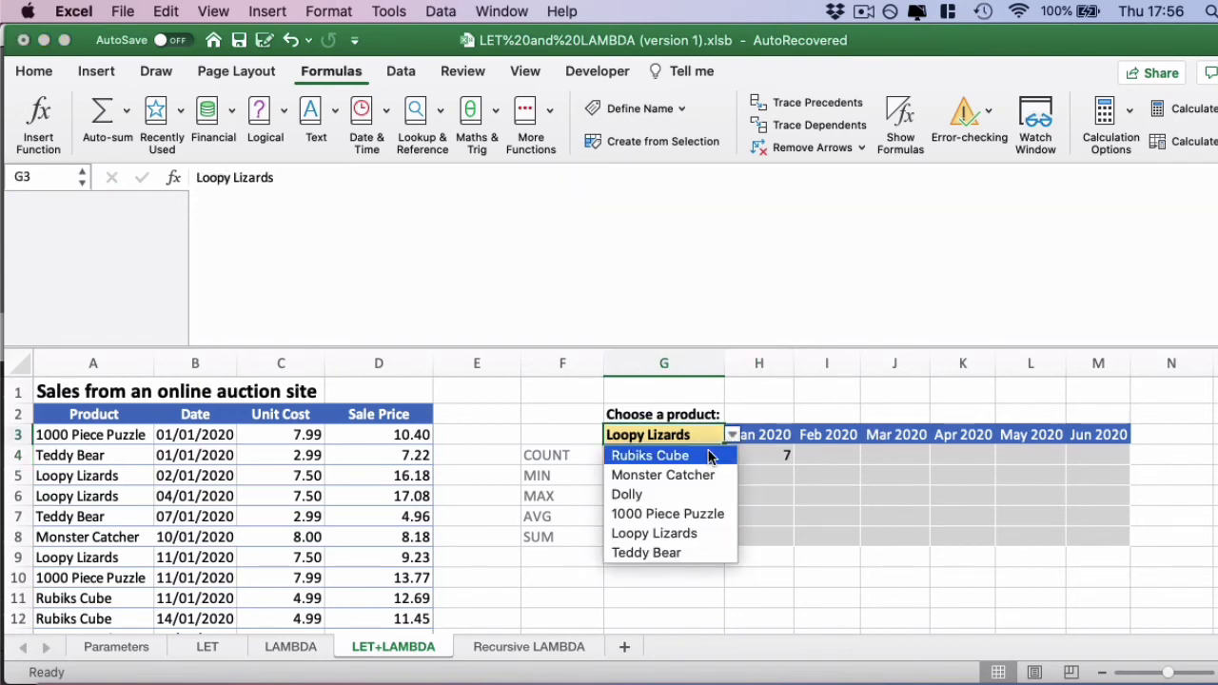
pyautogui.click(713, 456)
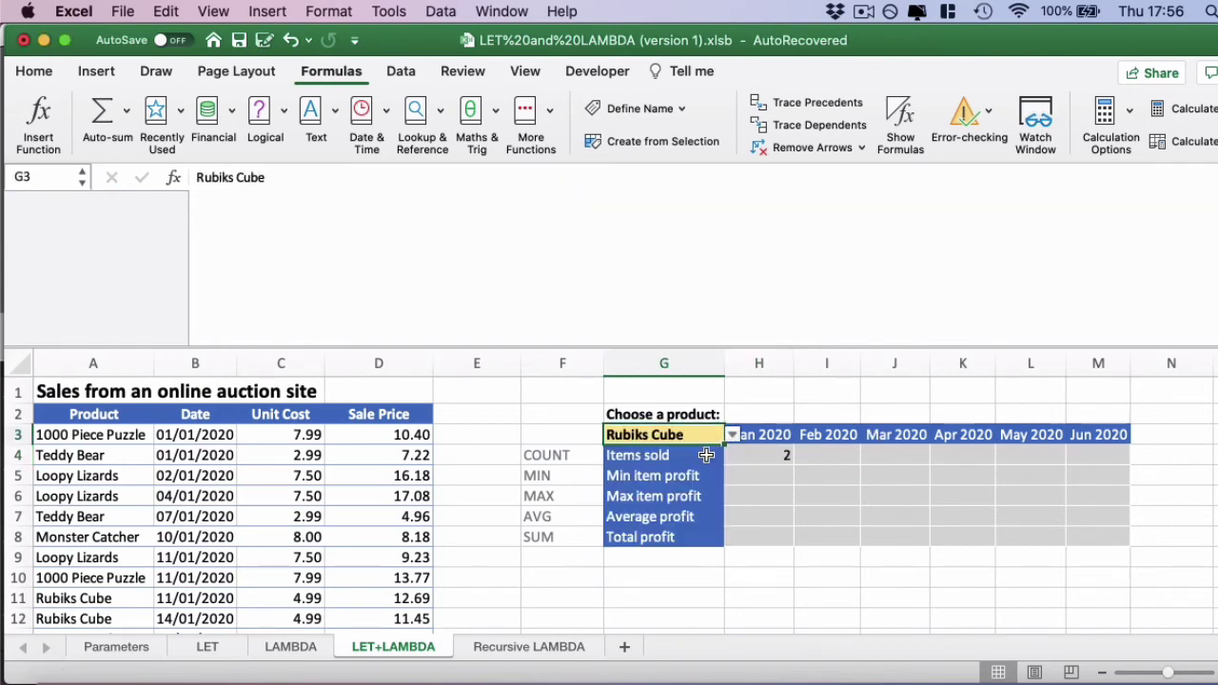
# Copy H4's NUMBER_CRUNCH formula into the whole statistics table, H4:M8
pyautogui.click(778, 456)
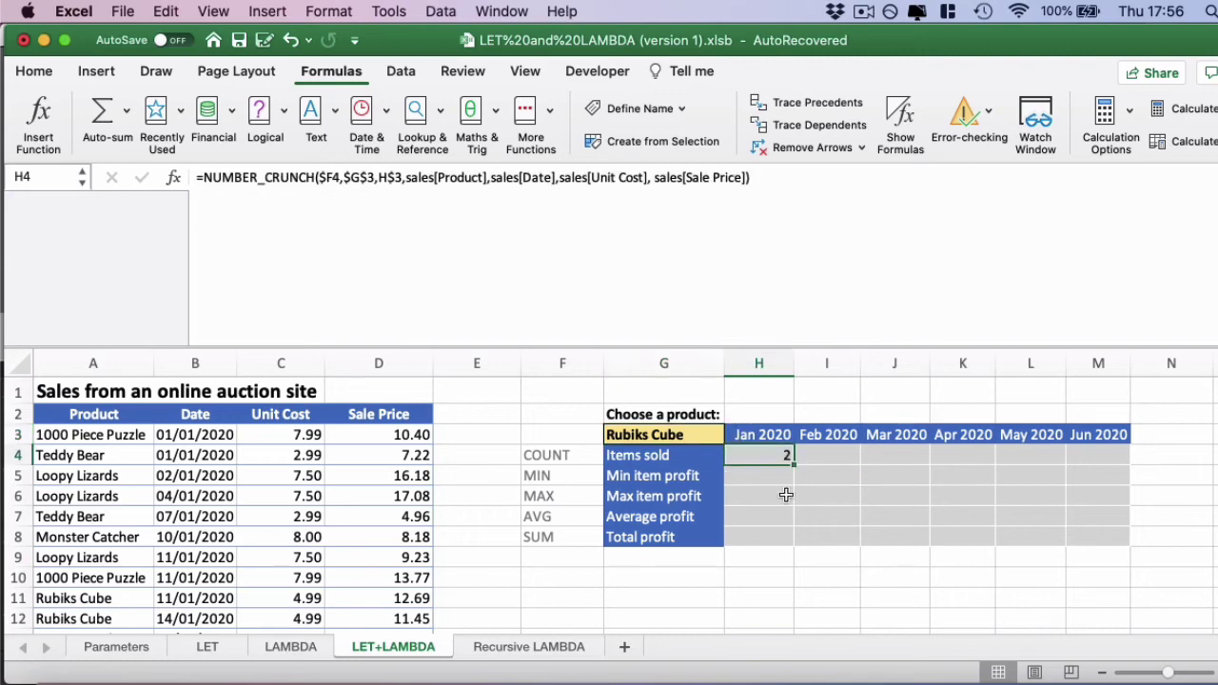
pyautogui.press('cmd+c')
pyautogui.press('BackSpace')
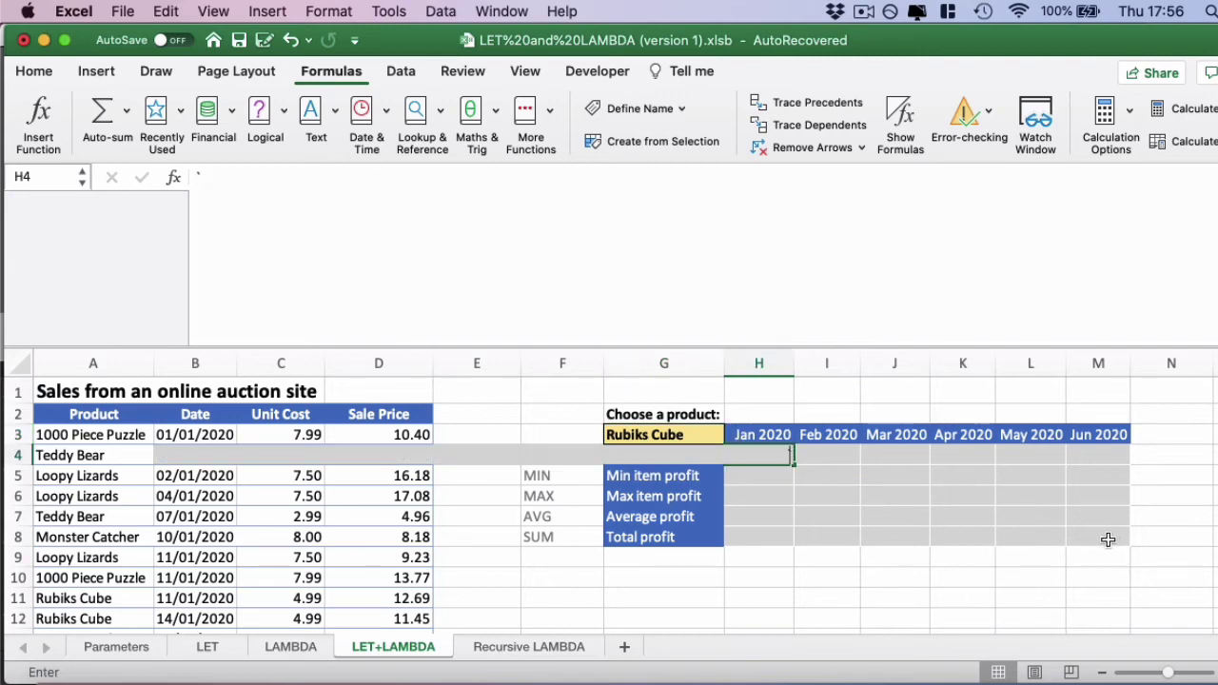
pyautogui.press('Escape')
pyautogui.press('super+c')
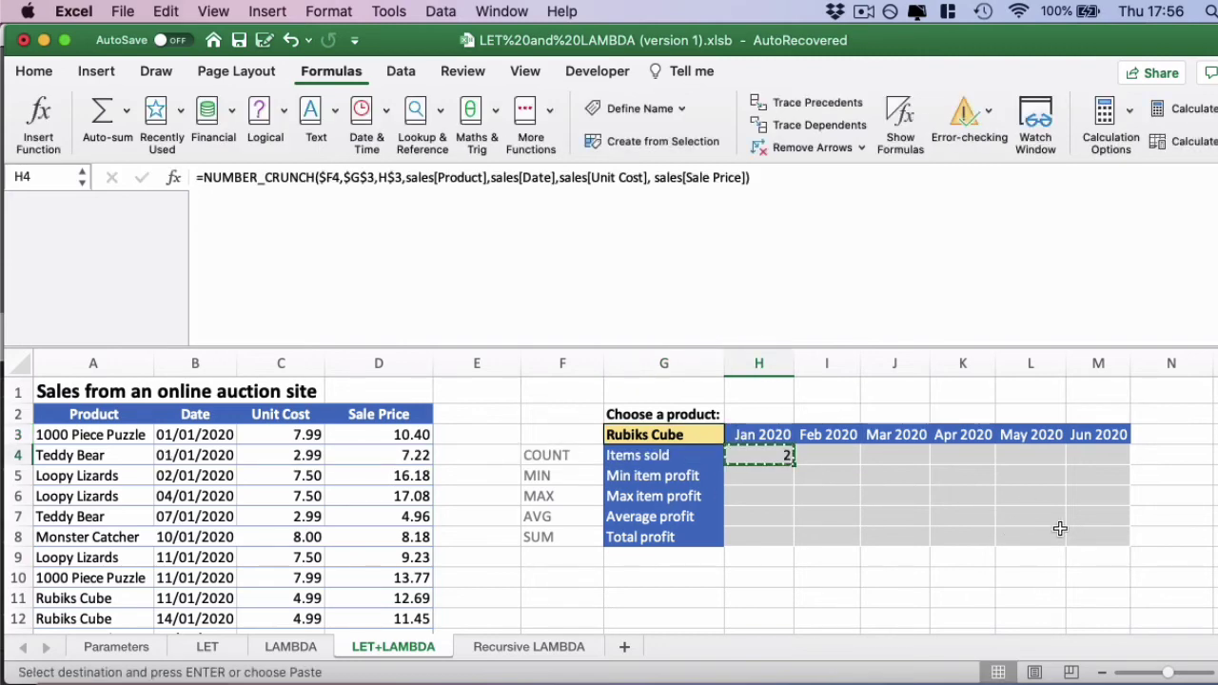
pyautogui.keyDown('shift'); pyautogui.click(1104, 538); pyautogui.keyUp('shift')
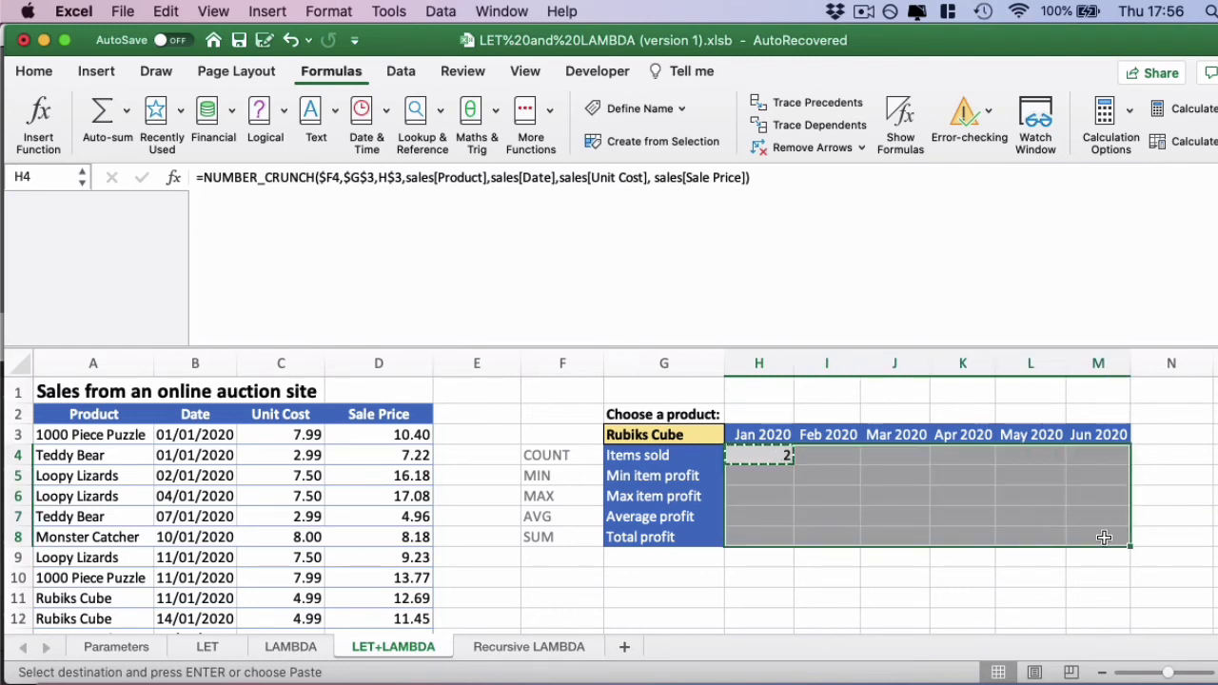
pyautogui.press('super+v')
pyautogui.press('Return')
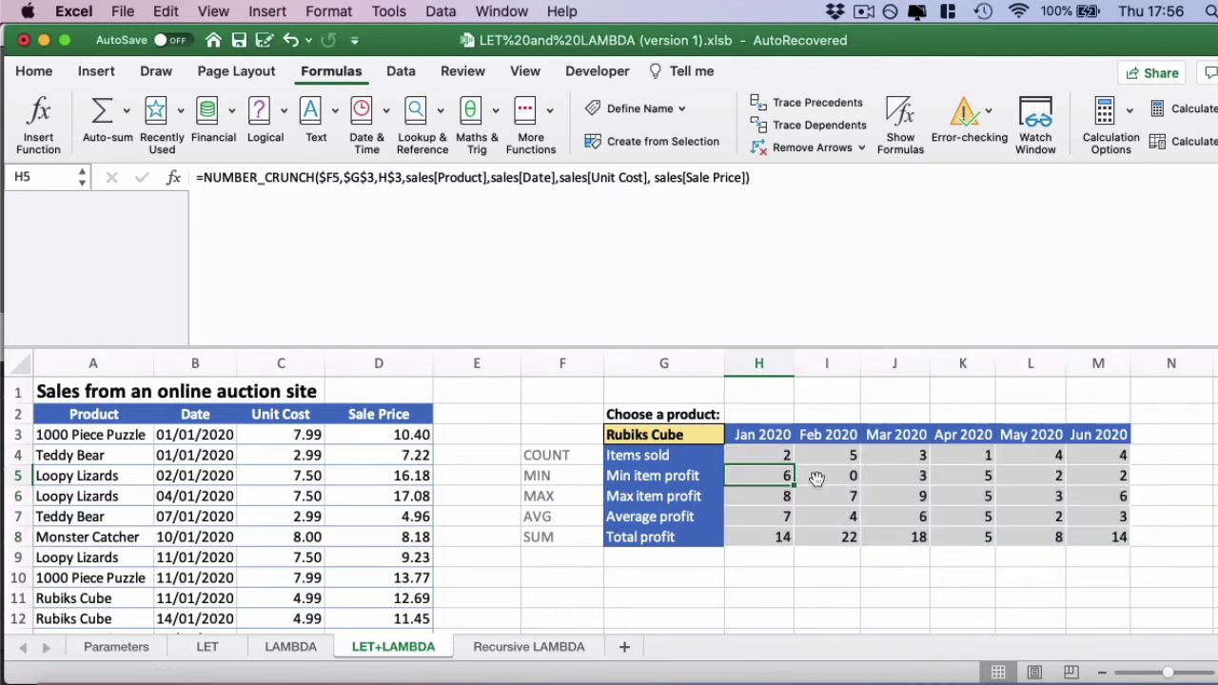
# Format the profit figures in H5:M8 with two decimal places
pyautogui.keyDown('shift'); pyautogui.click(1085, 541); pyautogui.keyUp('shift')
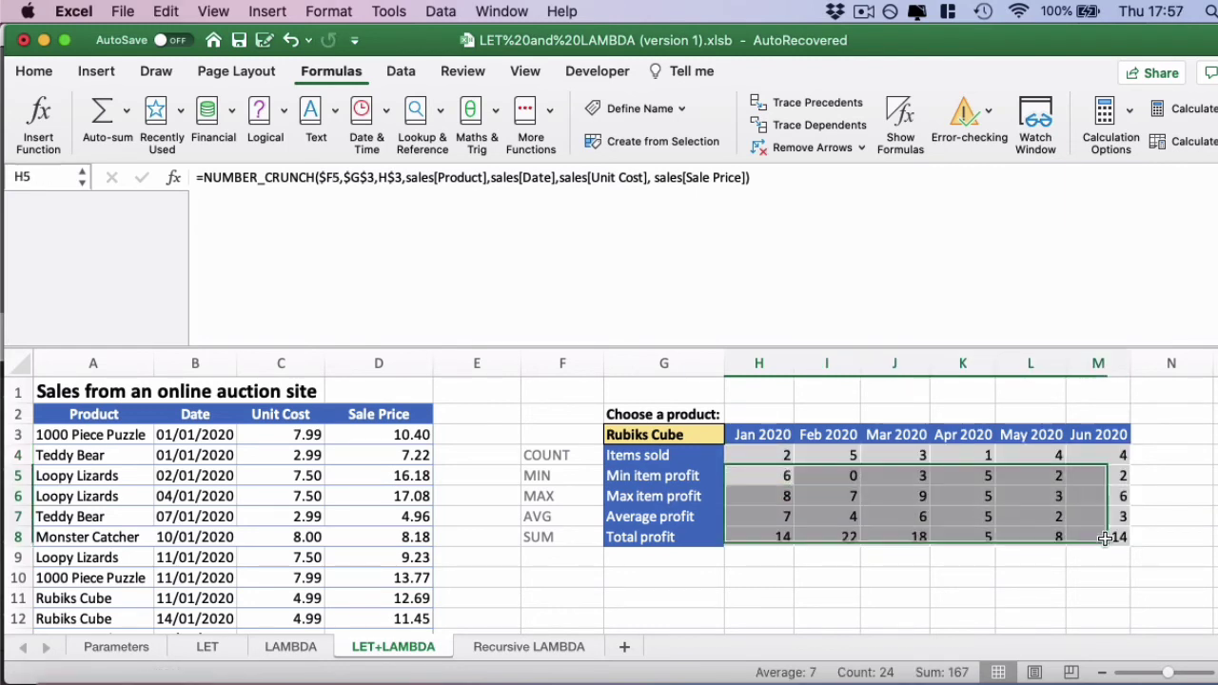
pyautogui.click(46, 80)
pyautogui.click(741, 143)
pyautogui.click(741, 143)
pyautogui.click(902, 394)
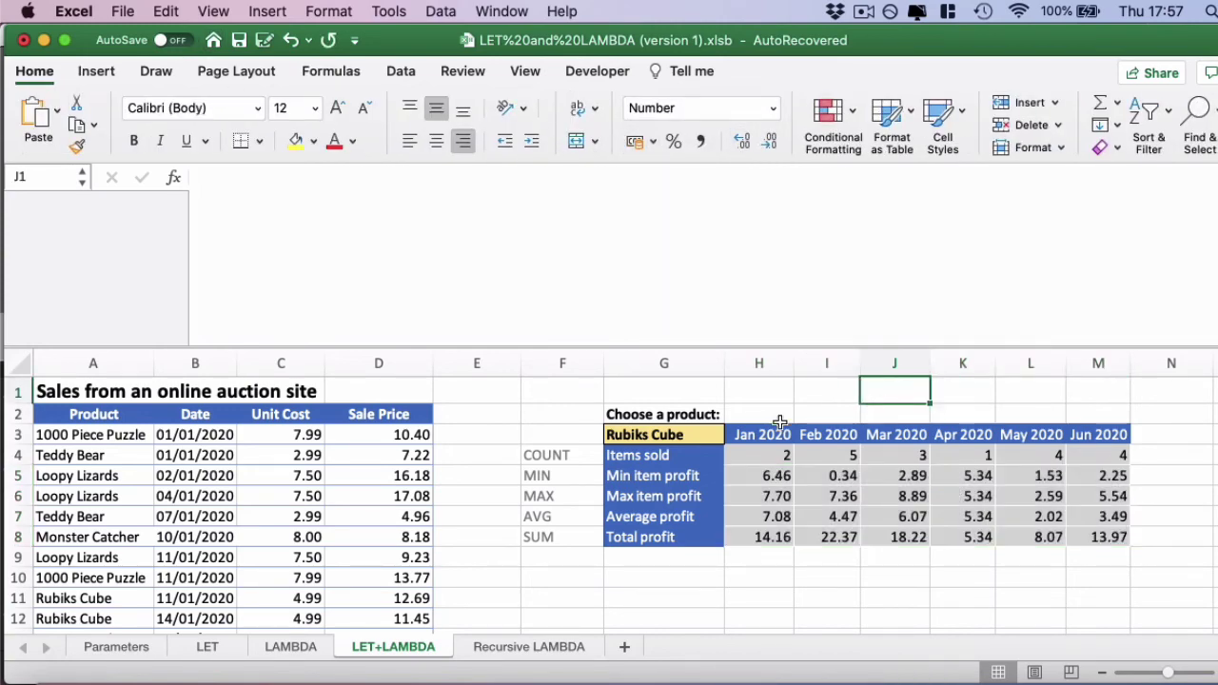
# Test the table's product selector in G3 with Monster Catcher, finishing on Dolly
pyautogui.click(660, 433)
pyautogui.click(732, 434)
pyautogui.click(706, 475)
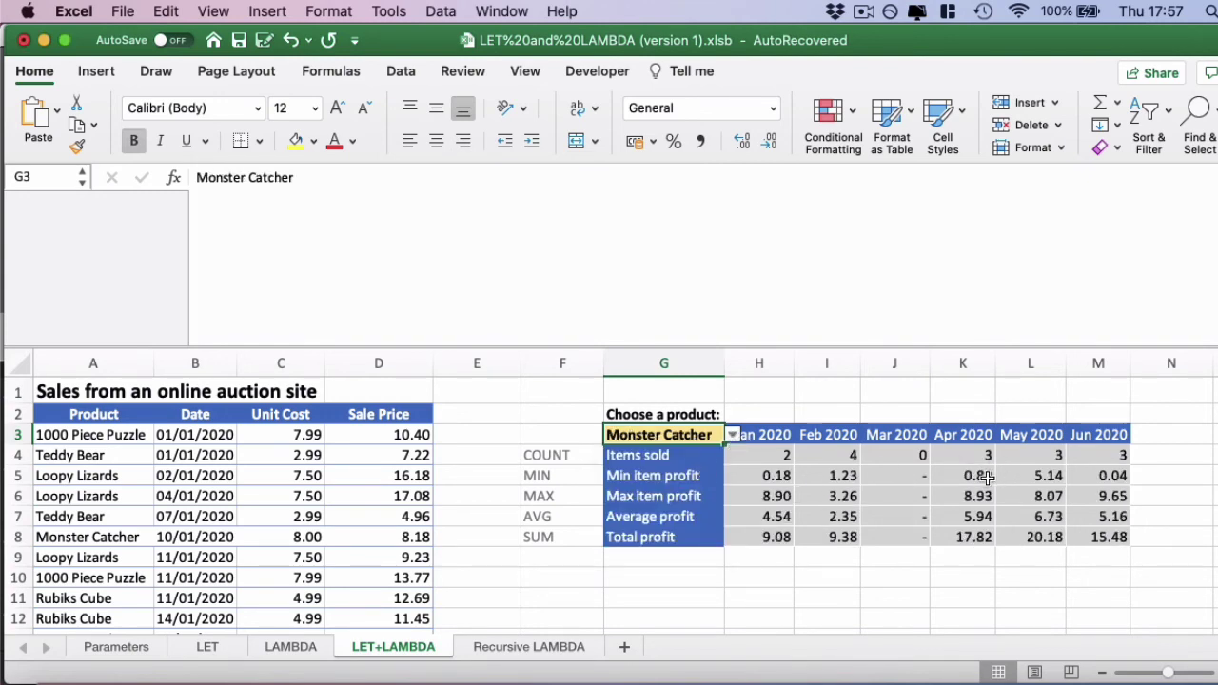
pyautogui.click(732, 434)
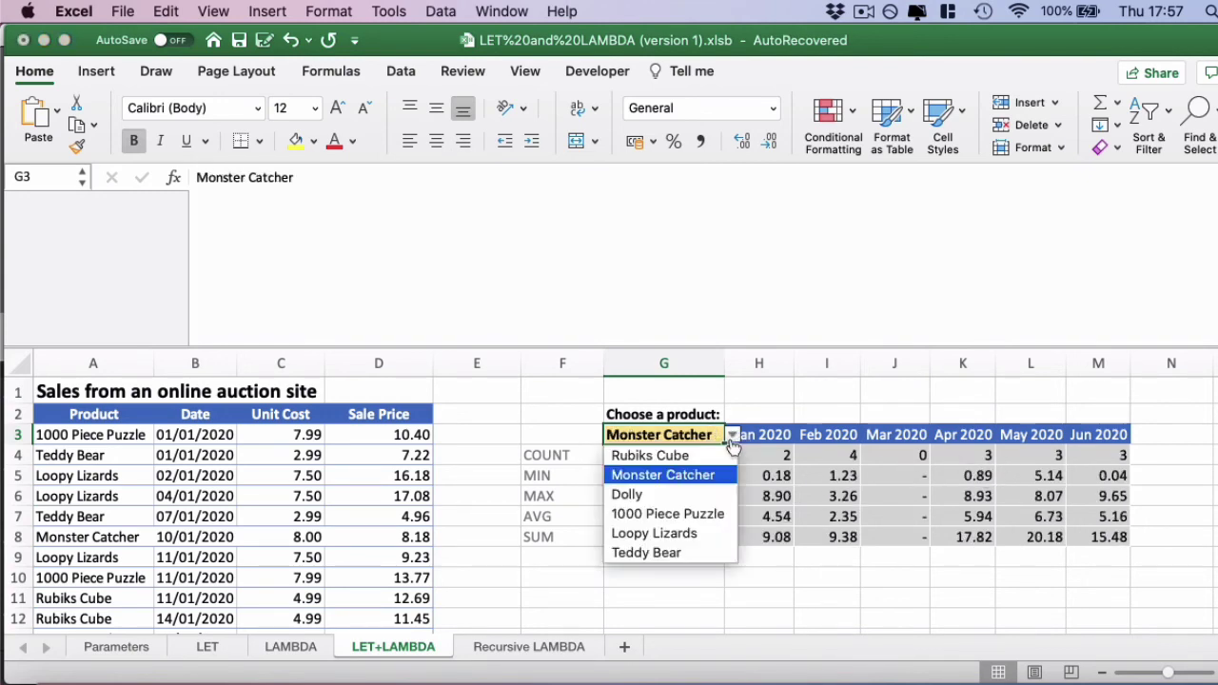
pyautogui.click(698, 492)
# Compare the NUMBER_CRUNCH formulas behind the Jan 2020 statistics for Dolly, from items sold down to average profit
pyautogui.click(797, 494)
pyautogui.click(776, 479)
pyautogui.click(776, 490)
pyautogui.click(779, 474)
pyautogui.click(780, 455)
pyautogui.click(779, 476)
pyautogui.click(776, 499)
pyautogui.click(776, 517)
pyautogui.click(776, 477)
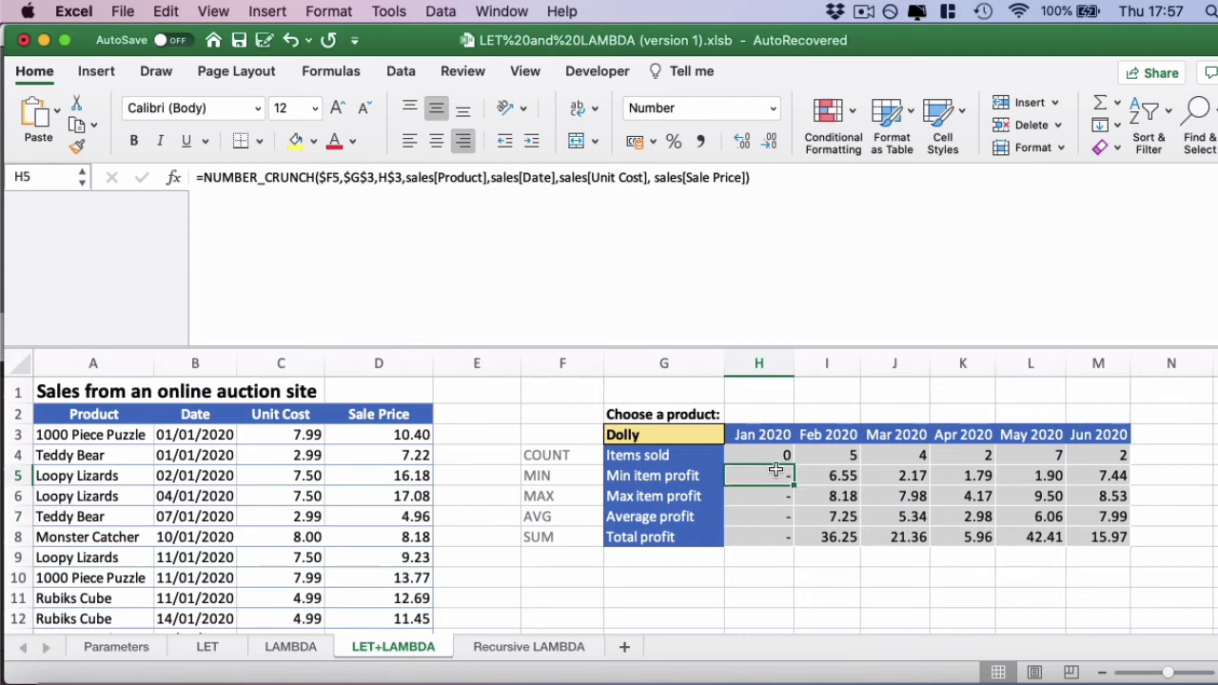
pyautogui.click(779, 457)
pyautogui.click(775, 476)
pyautogui.click(779, 499)
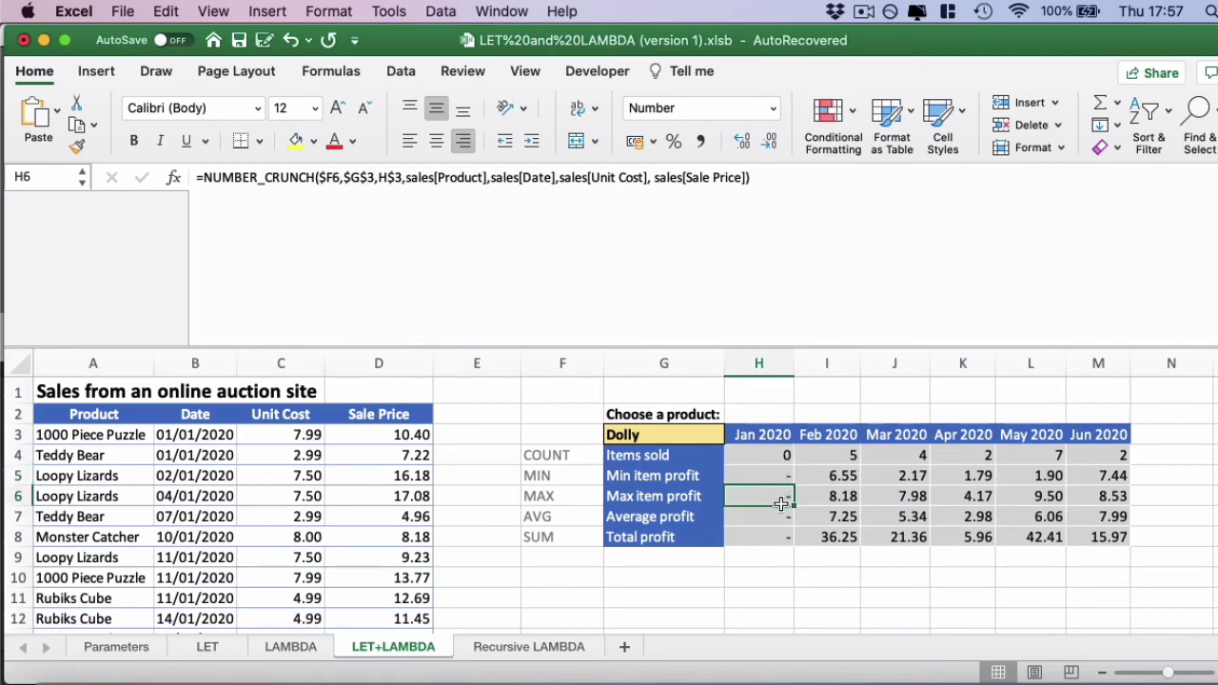
# Review the COUNT label in F4, H5's complete NUMBER_CRUNCH formula and the filled range H4:M8
pyautogui.click(565, 459)
pyautogui.click(799, 477)
pyautogui.click(718, 457)
pyautogui.click(775, 475)
pyautogui.click(750, 177)
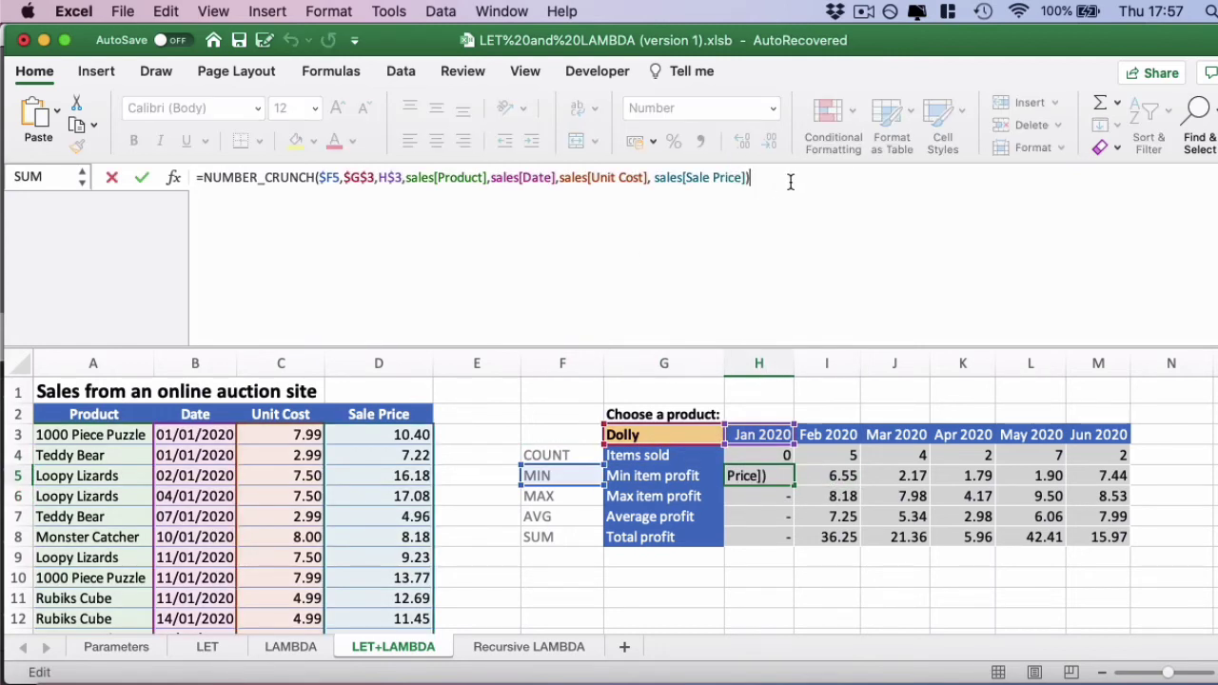
pyautogui.moveTo(749, 177); pyautogui.dragTo(191, 175)
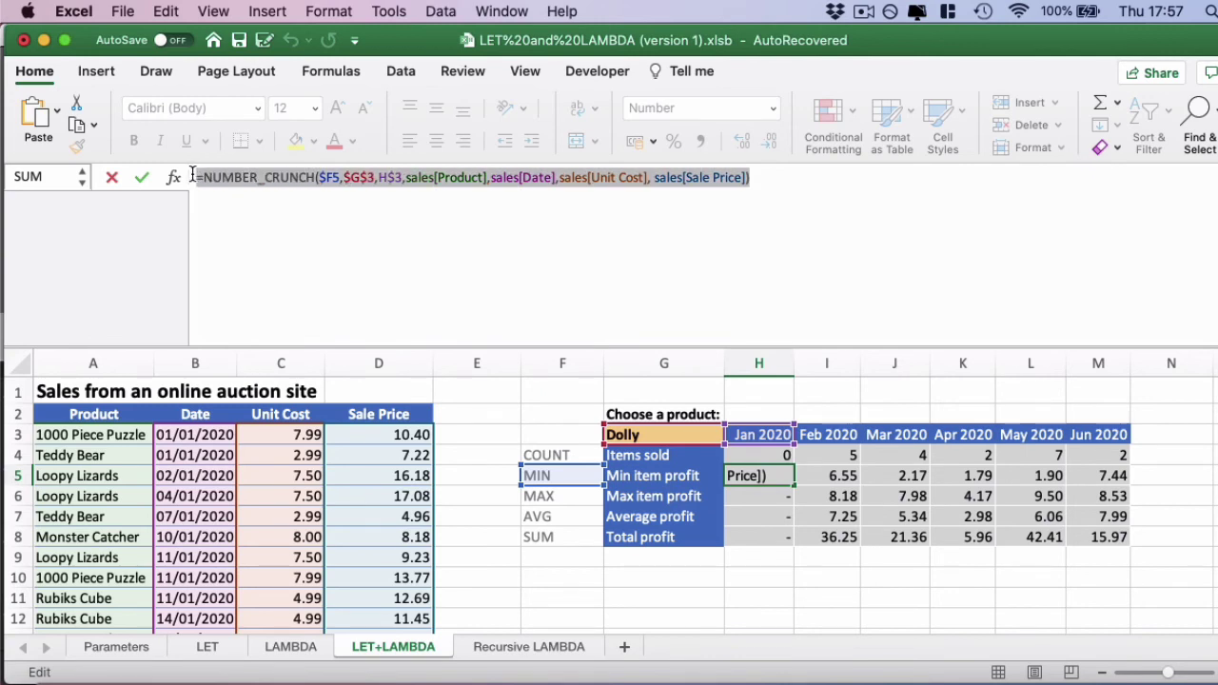
pyautogui.press('Escape')
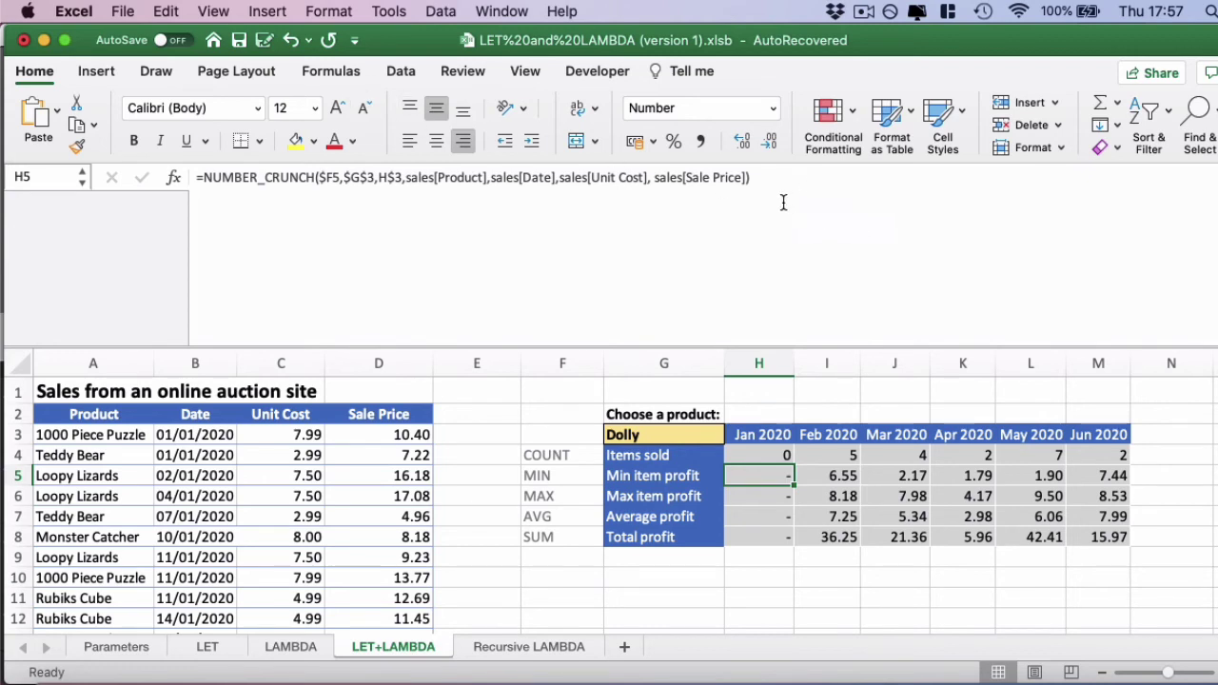
pyautogui.click(756, 459)
pyautogui.keyDown('shift'); pyautogui.click(1106, 535); pyautogui.keyUp('shift')
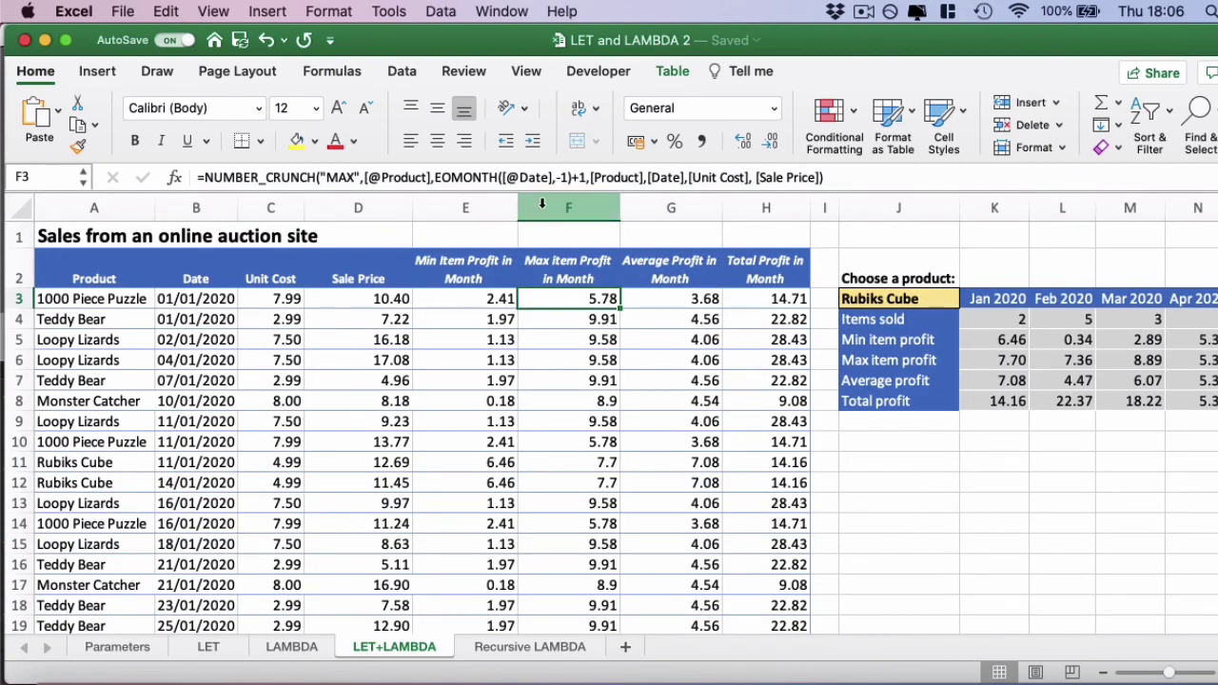
# Examine the NUMBER_CRUNCH formulas in the sales table's min, max, average and total profit columns, E3:H3
pyautogui.click(489, 302)
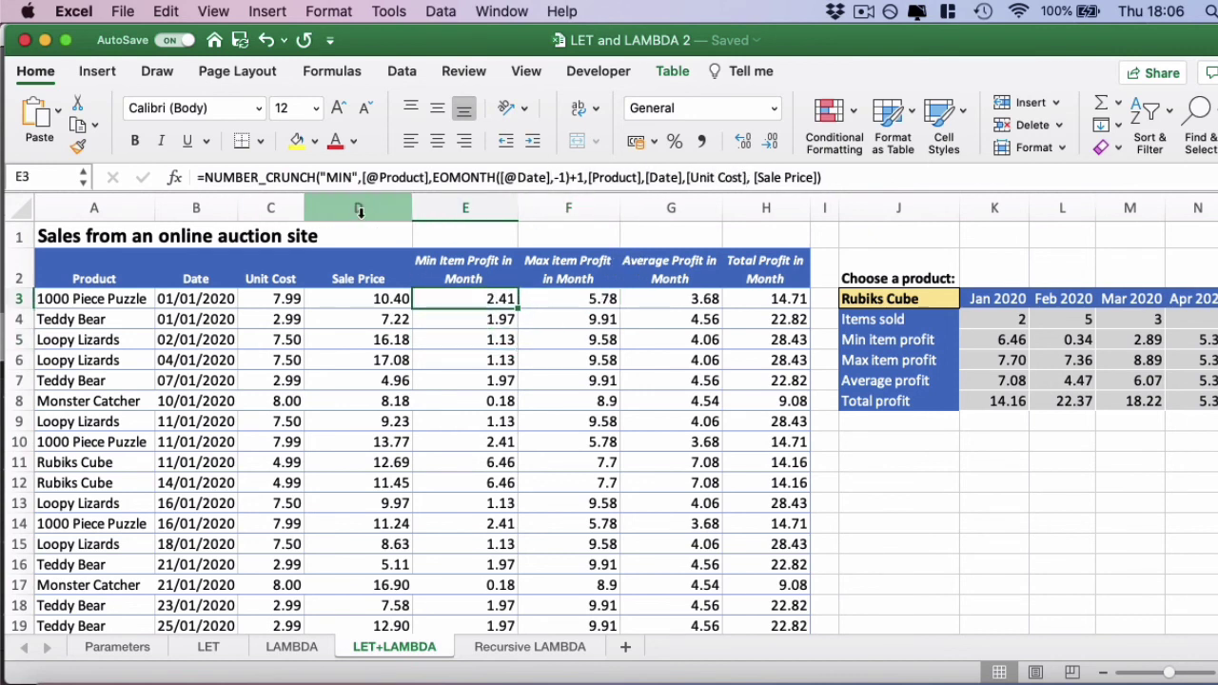
pyautogui.click(572, 302)
pyautogui.click(651, 303)
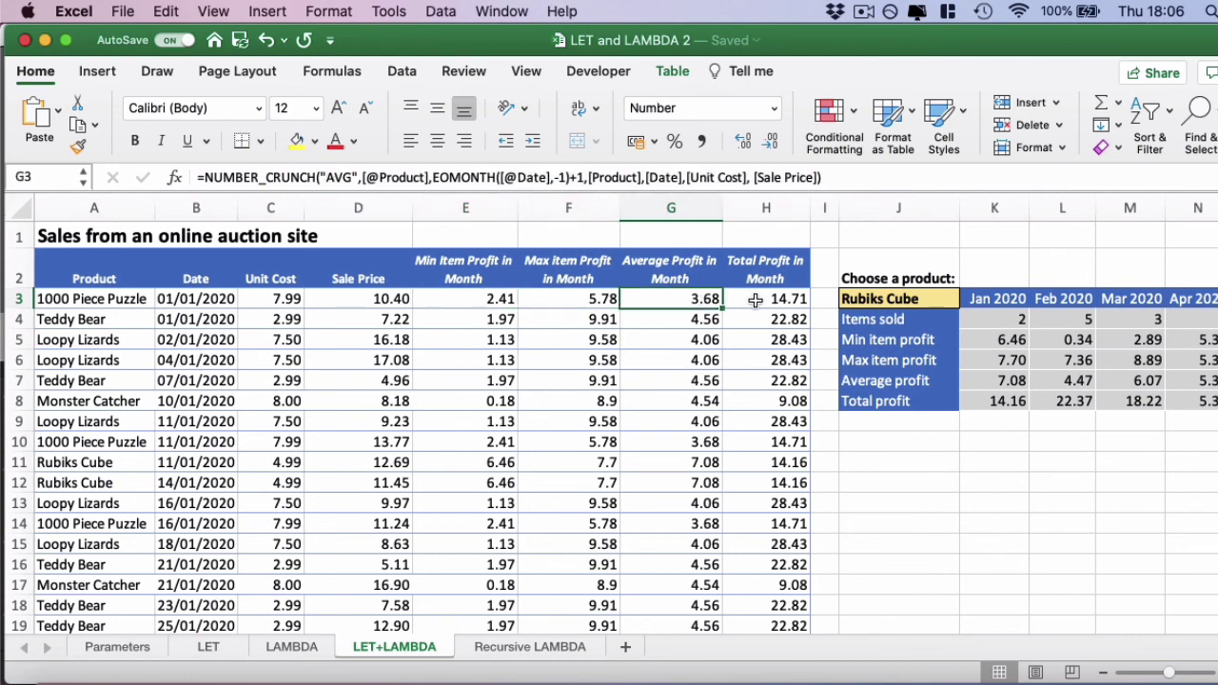
pyautogui.moveTo(754, 300)
pyautogui.mouseDown()
pyautogui.moveTo(765, 377)
pyautogui.moveTo(790, 333)
pyautogui.moveTo(763, 295)
pyautogui.mouseUp()
pyautogui.click(345, 179)
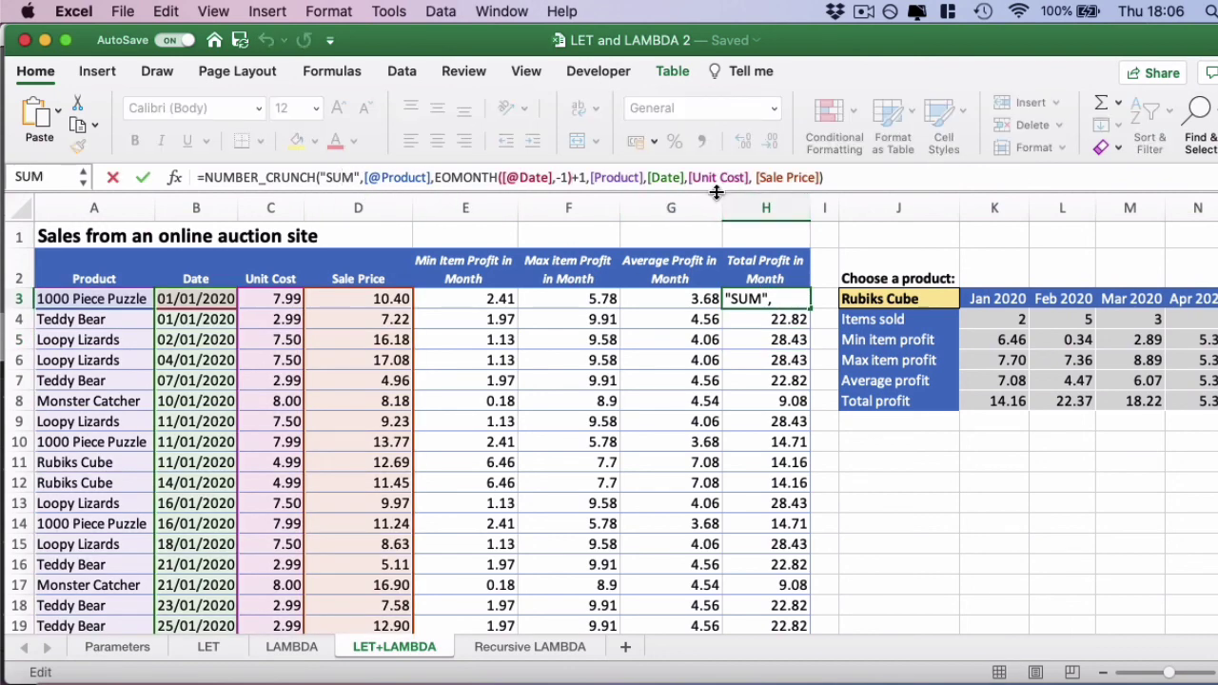
pyautogui.press('Escape')
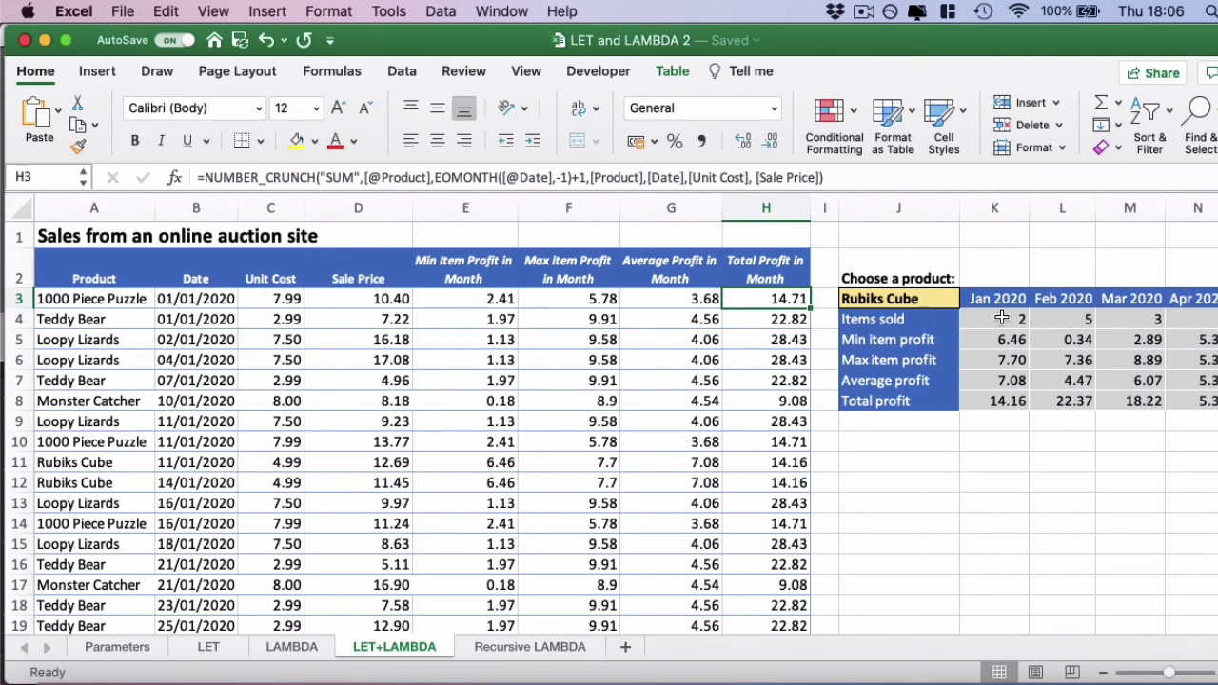
# Check the NUMBER_CRUNCH formulas for items sold, min and max item profit across the Jan to Apr 2020 columns
pyautogui.click(997, 320)
pyautogui.click(998, 340)
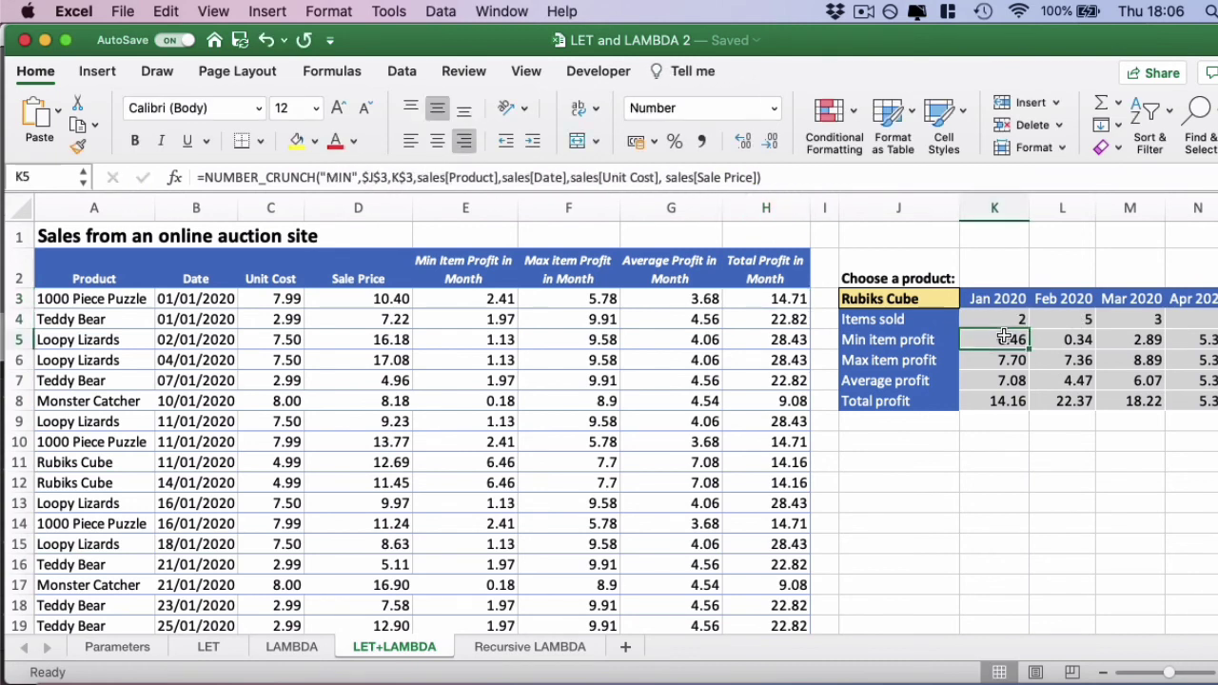
pyautogui.click(1076, 344)
pyautogui.click(1071, 362)
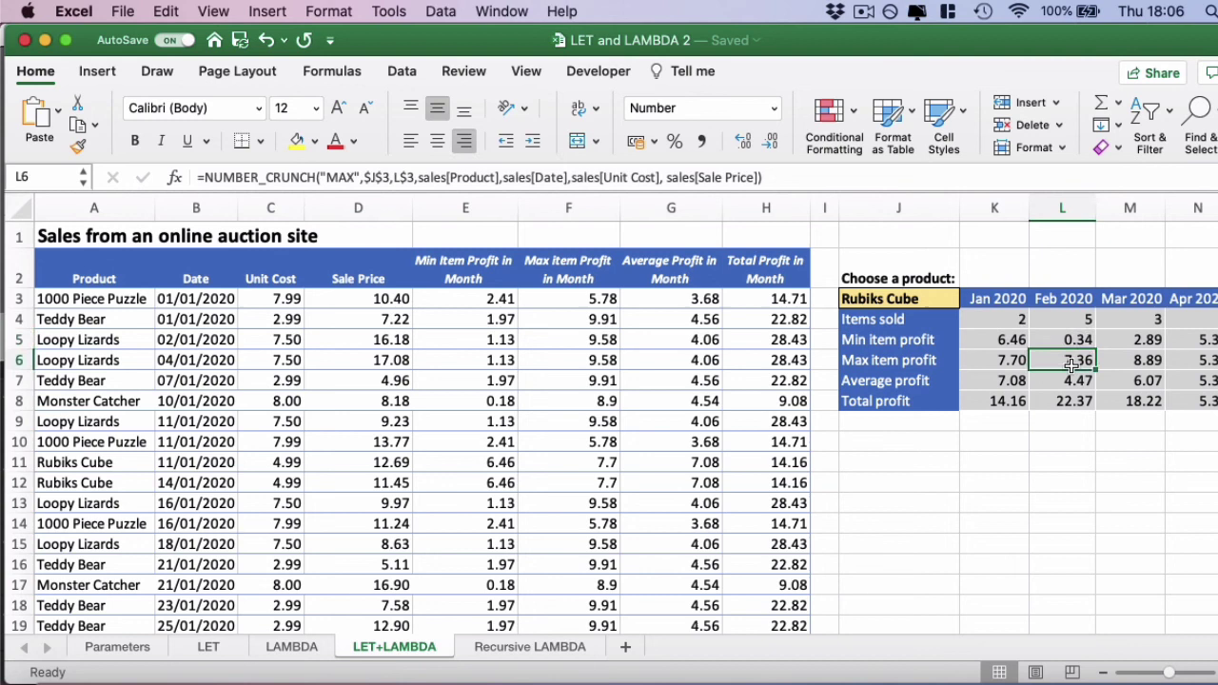
pyautogui.click(1144, 343)
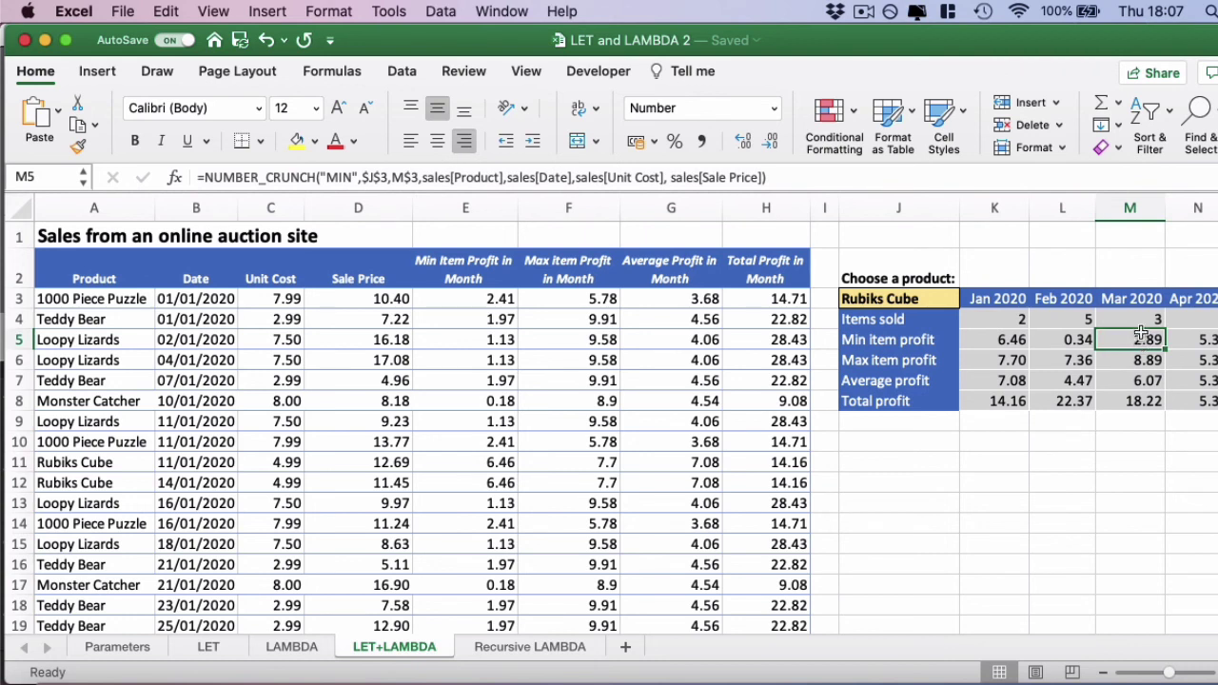
pyautogui.click(1147, 322)
pyautogui.click(1185, 322)
pyautogui.click(1198, 336)
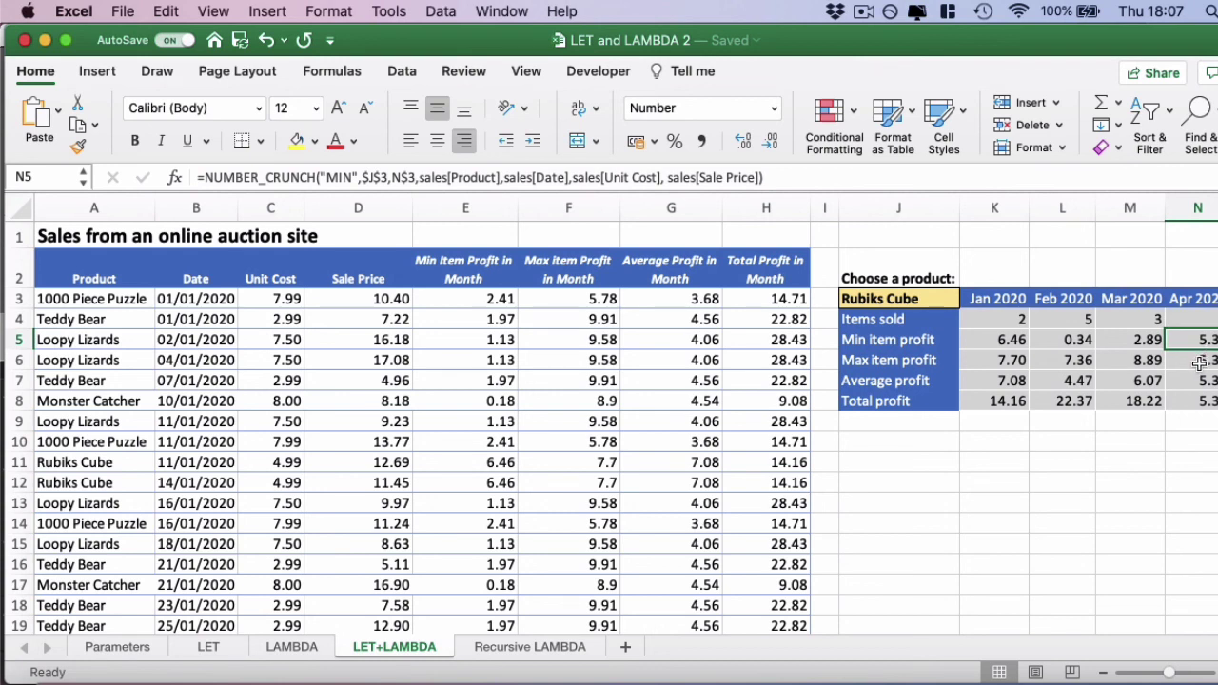
pyautogui.click(1200, 362)
pyautogui.click(1154, 362)
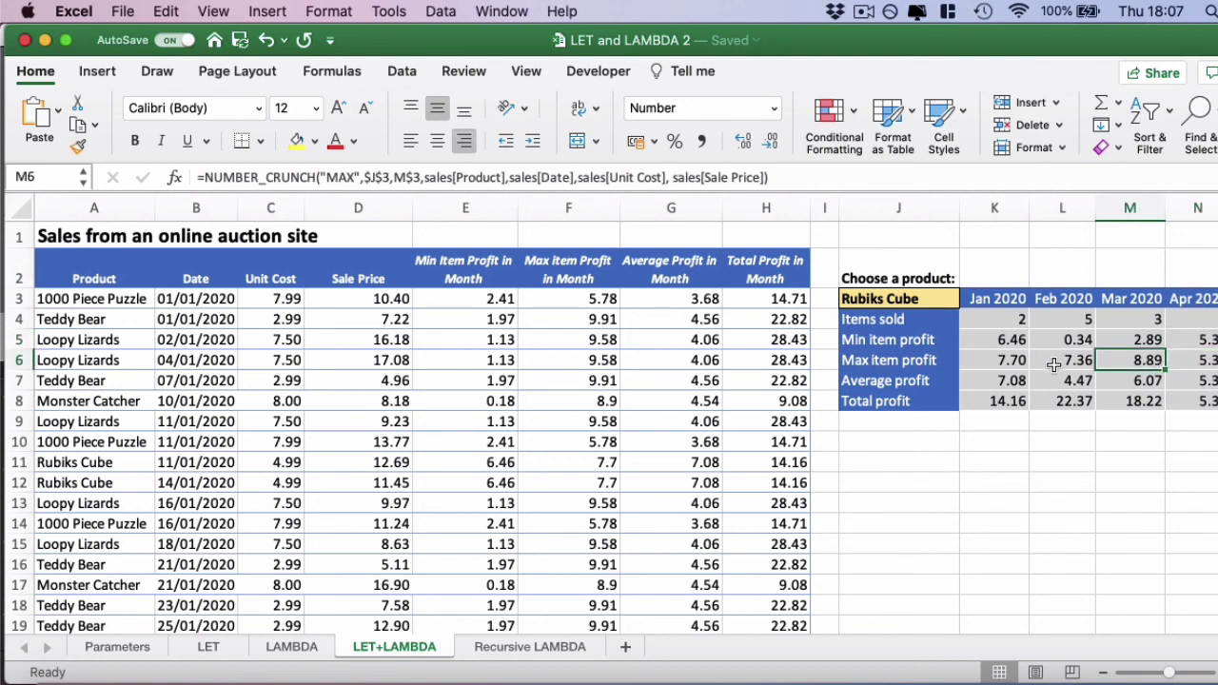